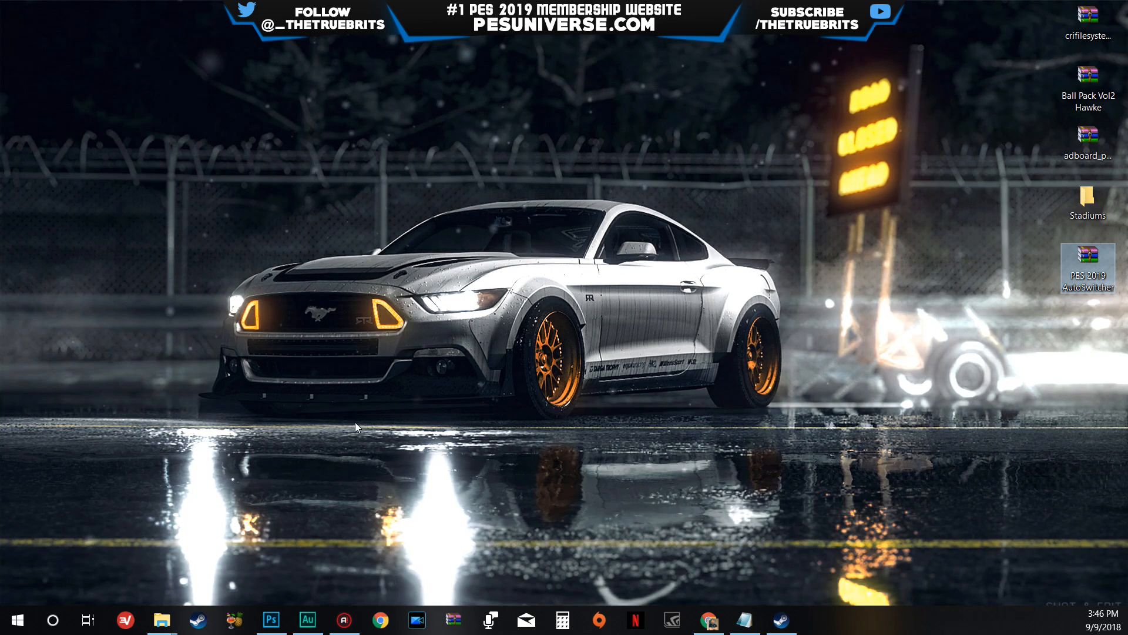
- Switch to File Explorer and show the PRO EVOLUTION SOCCER 2019 installation folder
click(246, 432)
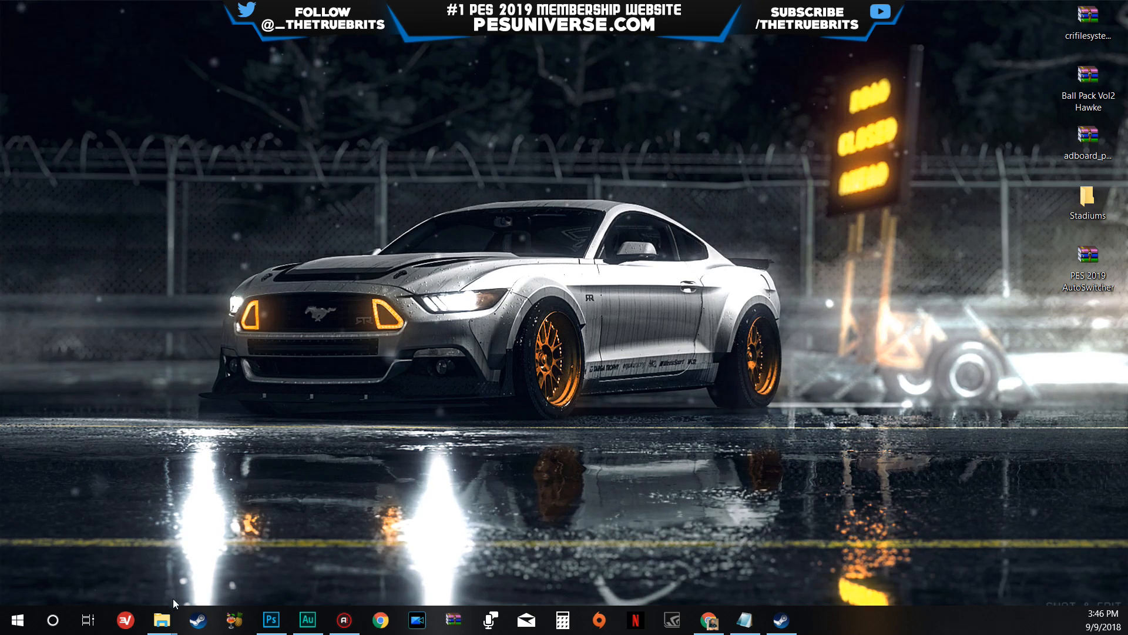
mouse_move(162, 620)
click(124, 561)
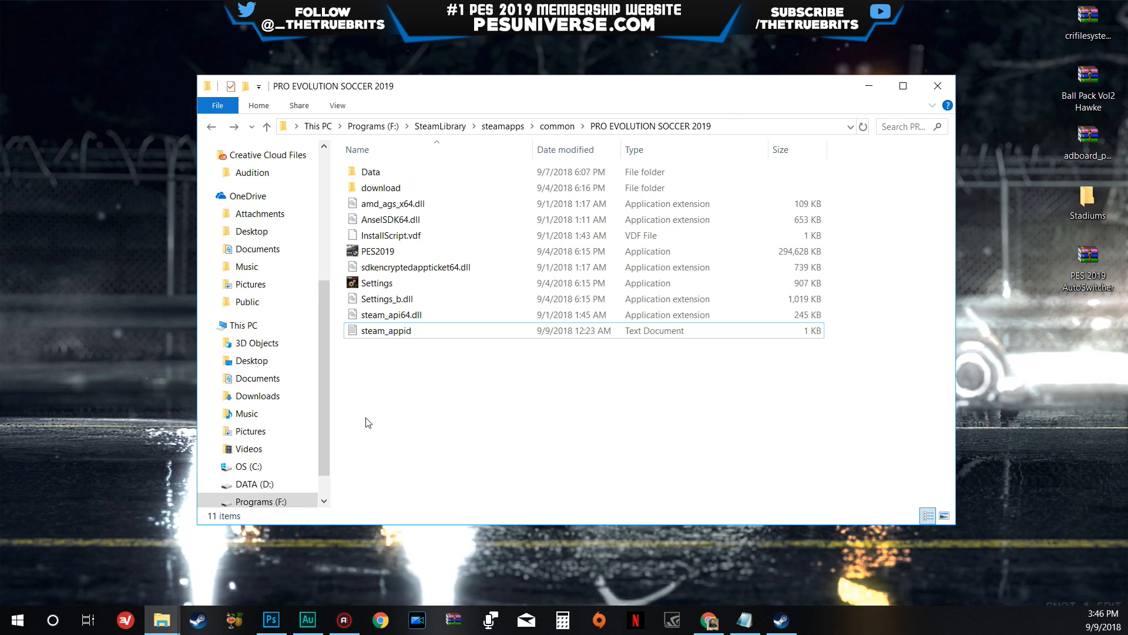
- Examine the folders and files in the PRO EVOLUTION SOCCER 2019 folder, from Data down to the Steam files
drag(470, 417, 480, 169)
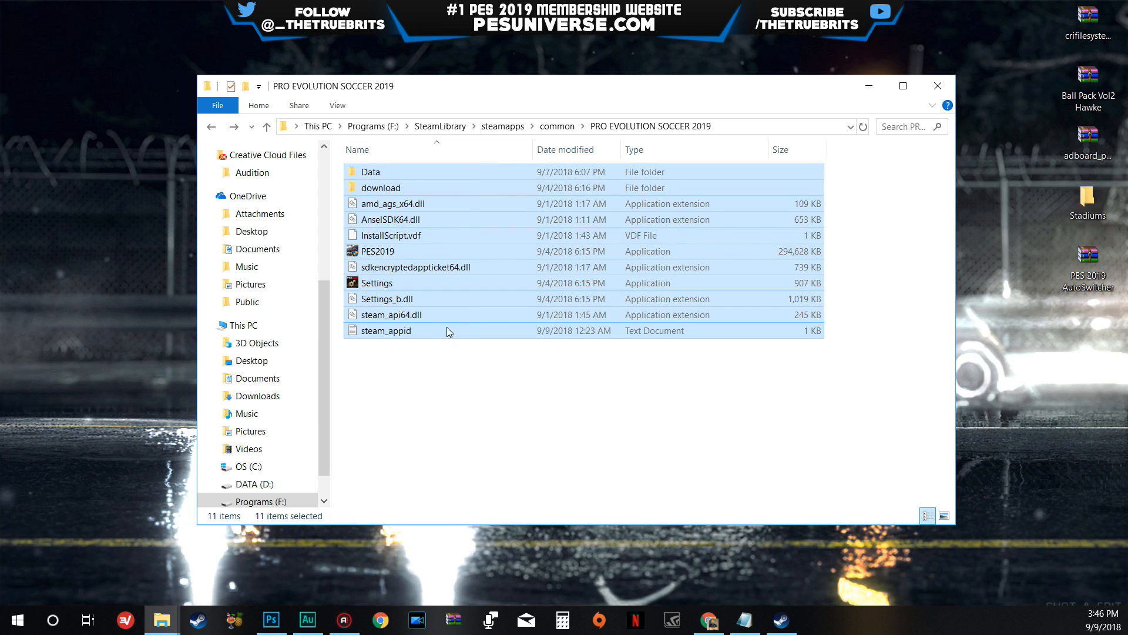
click(435, 375)
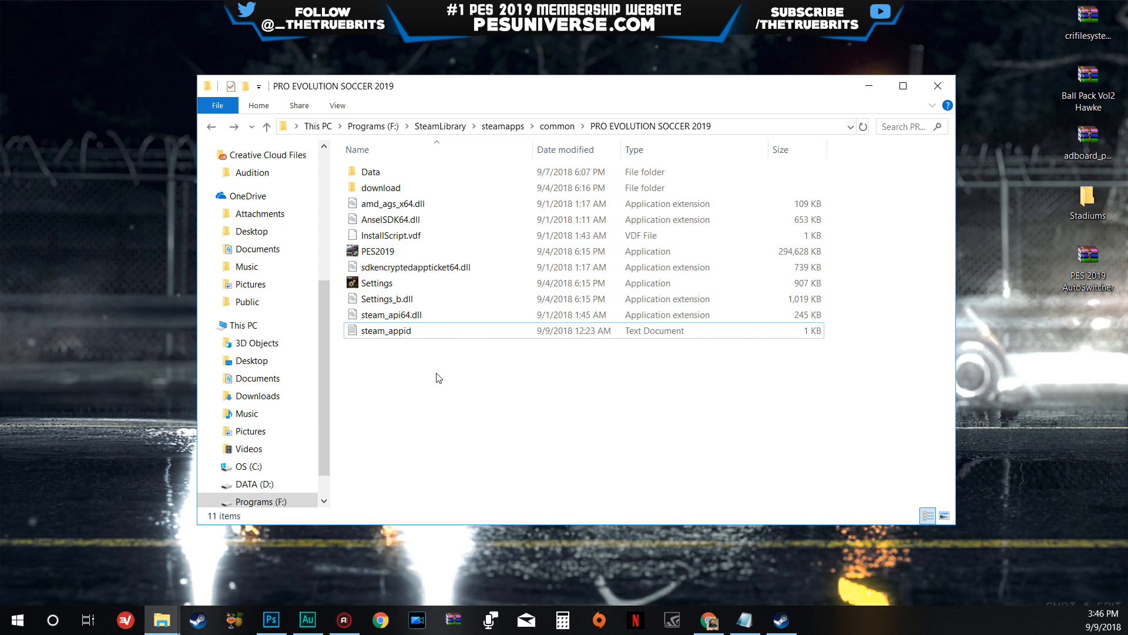
click(438, 204)
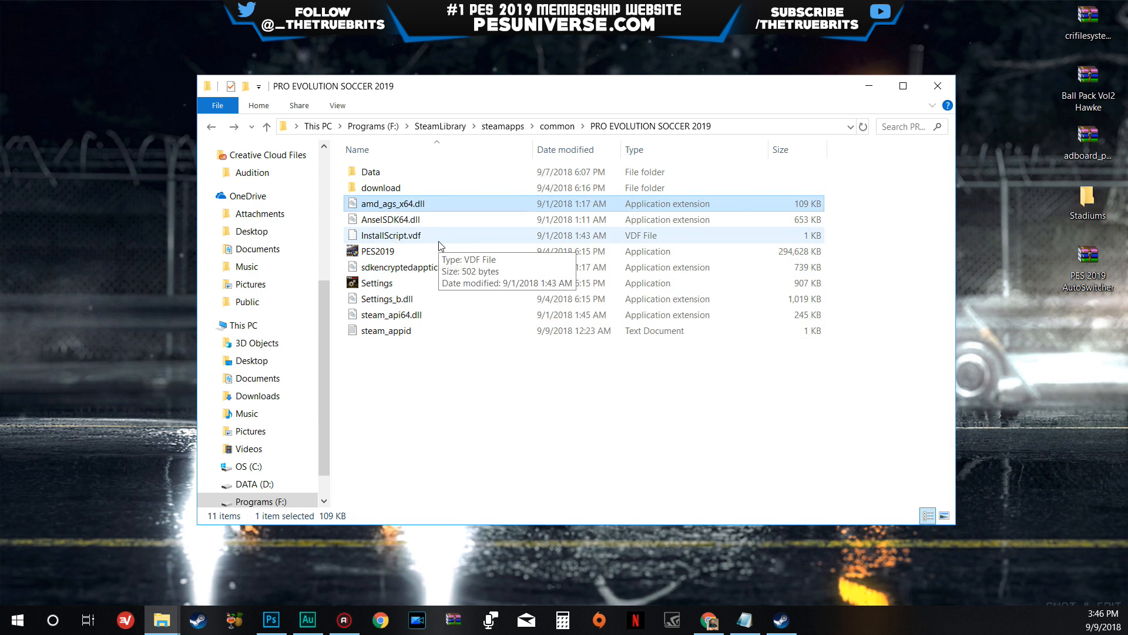
key(Down)
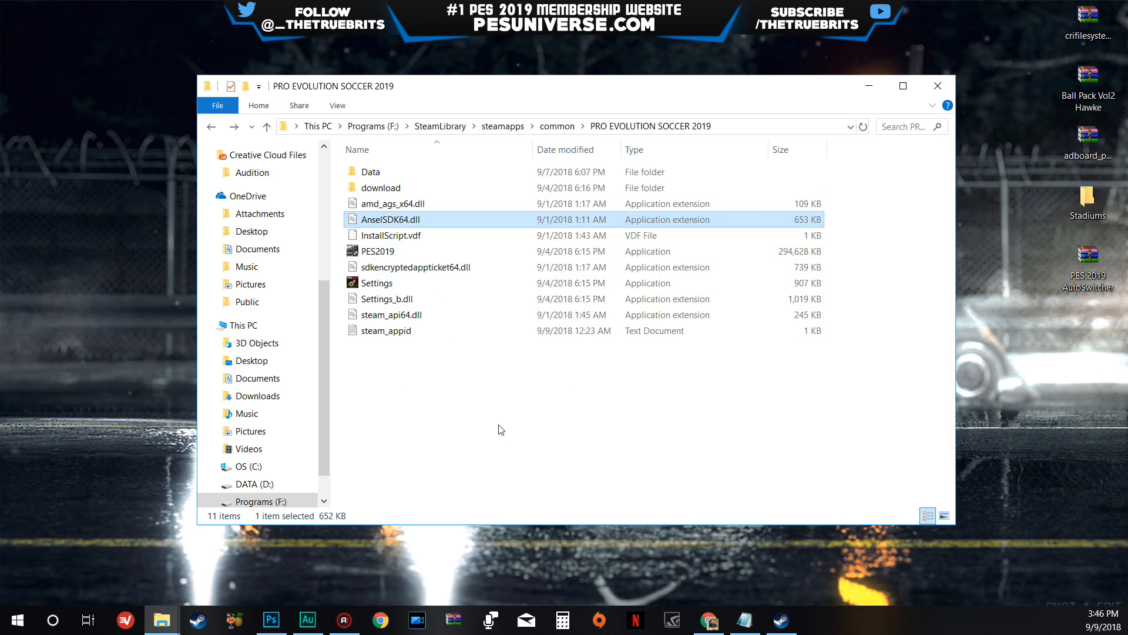
key(Down)
key(Up)
key(Up)
key(Up)
key(Up)
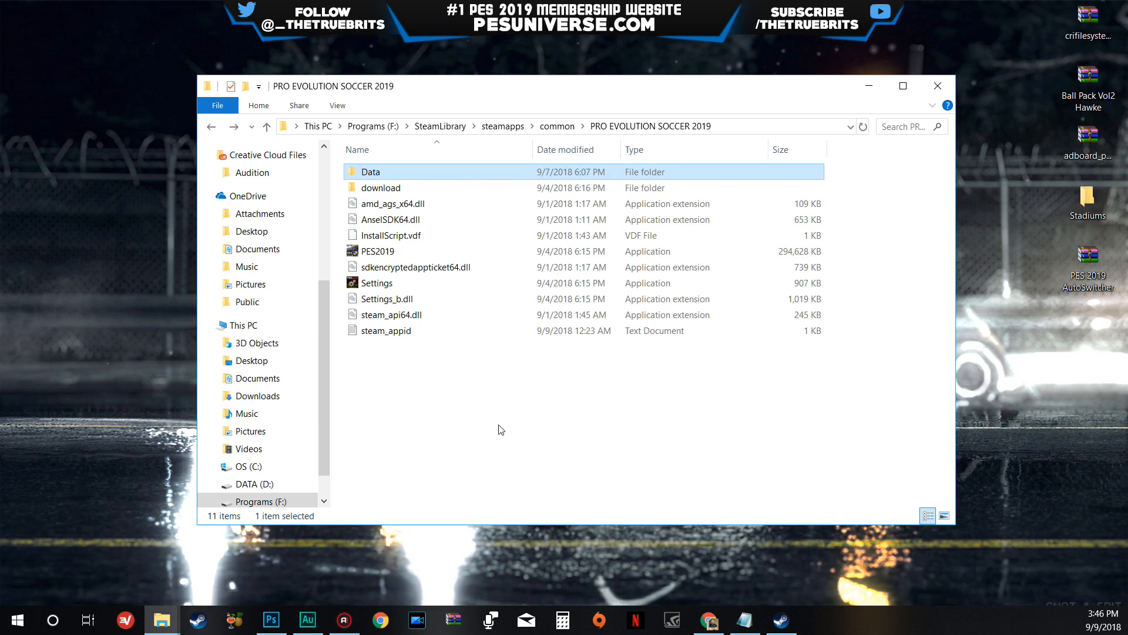
key(Down)
key(Down)
key(Down)
key(Down)
key(Down)
key(Down)
key(Down)
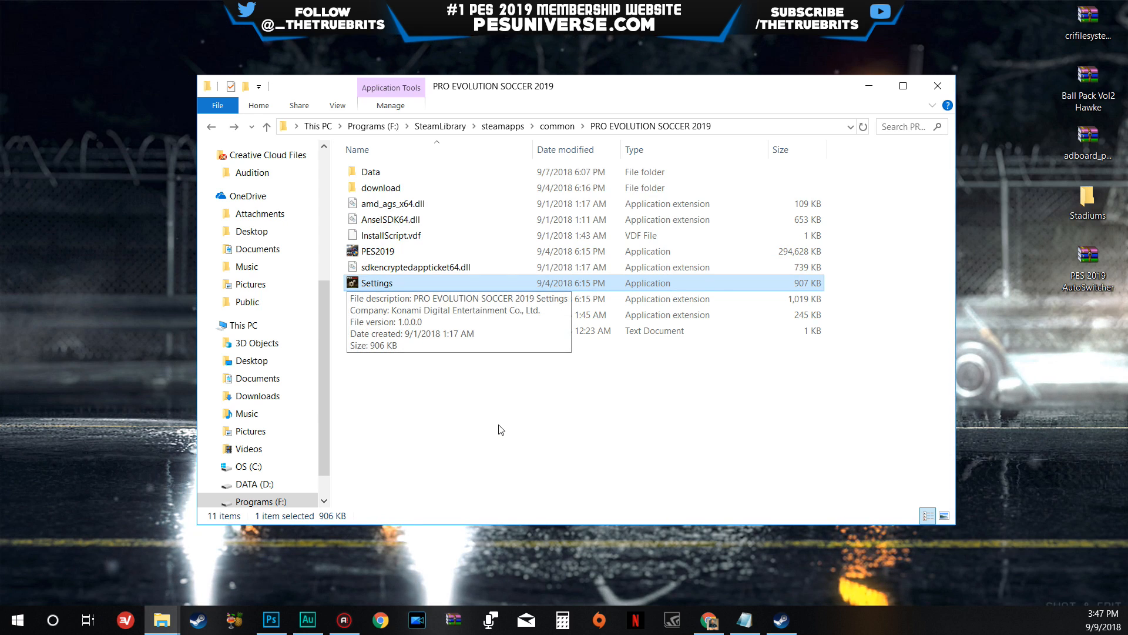
key(Down)
key(Down)
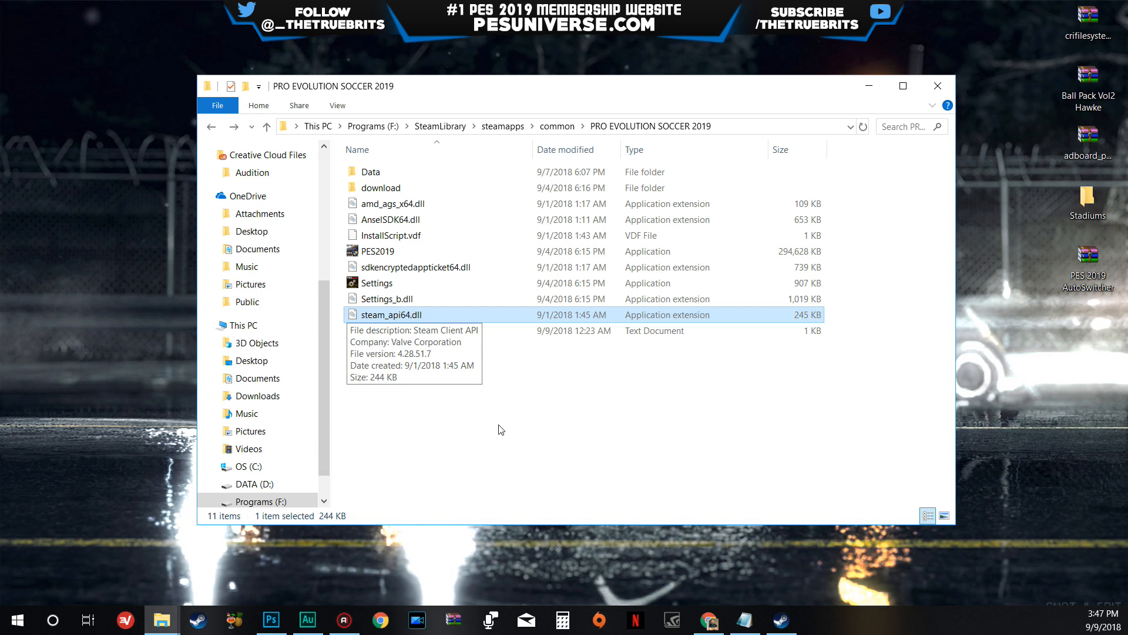
click(499, 426)
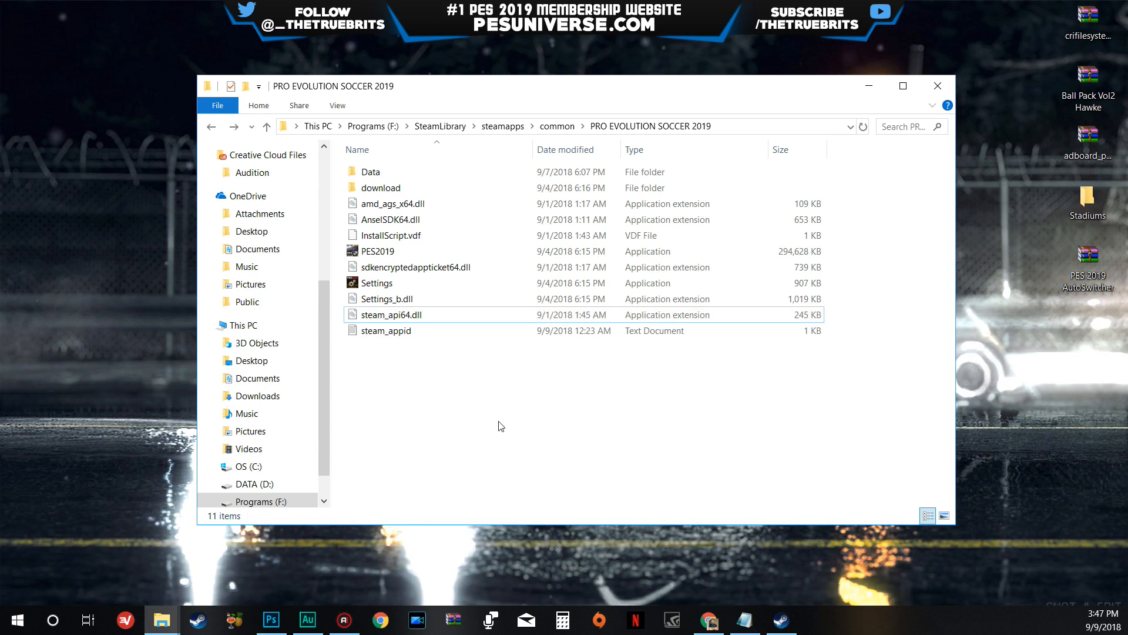
- Switch to Chrome and examine the heading of the Evo-Web AutoSwitcher thread and the PES Patch site's PES 2019 page
click(704, 620)
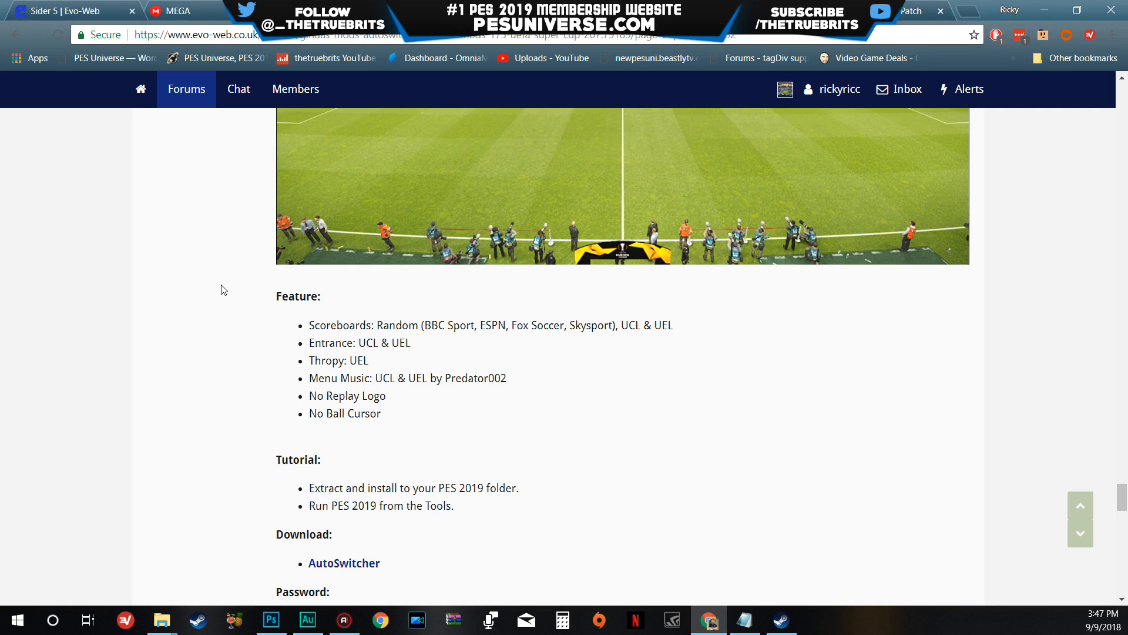
scroll(222, 289, up, 15)
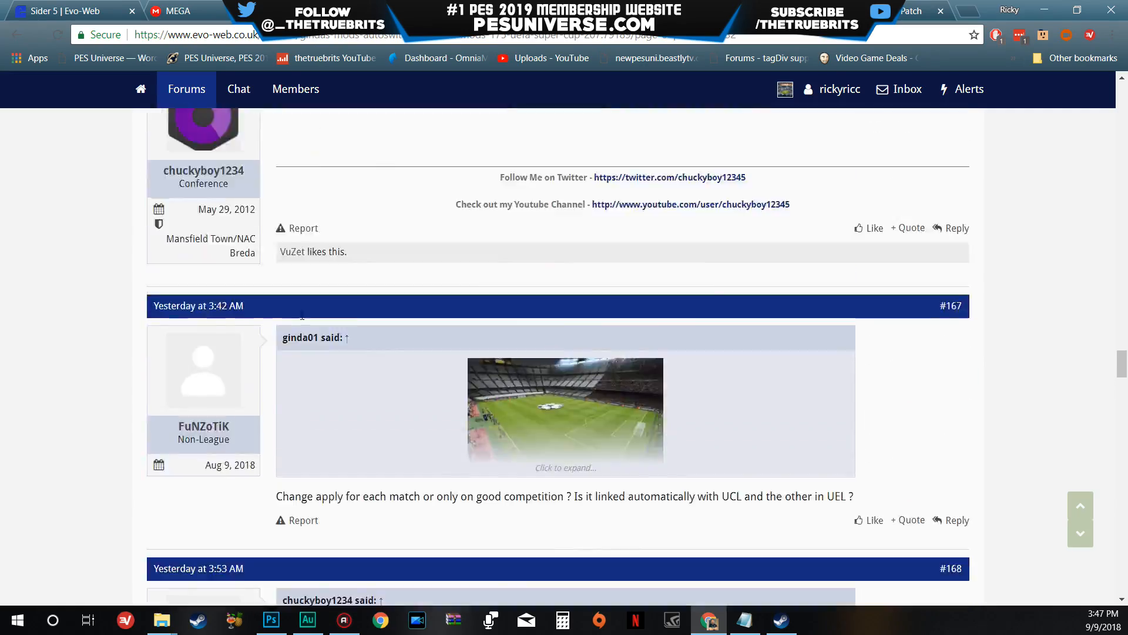
scroll(302, 316, up, 15)
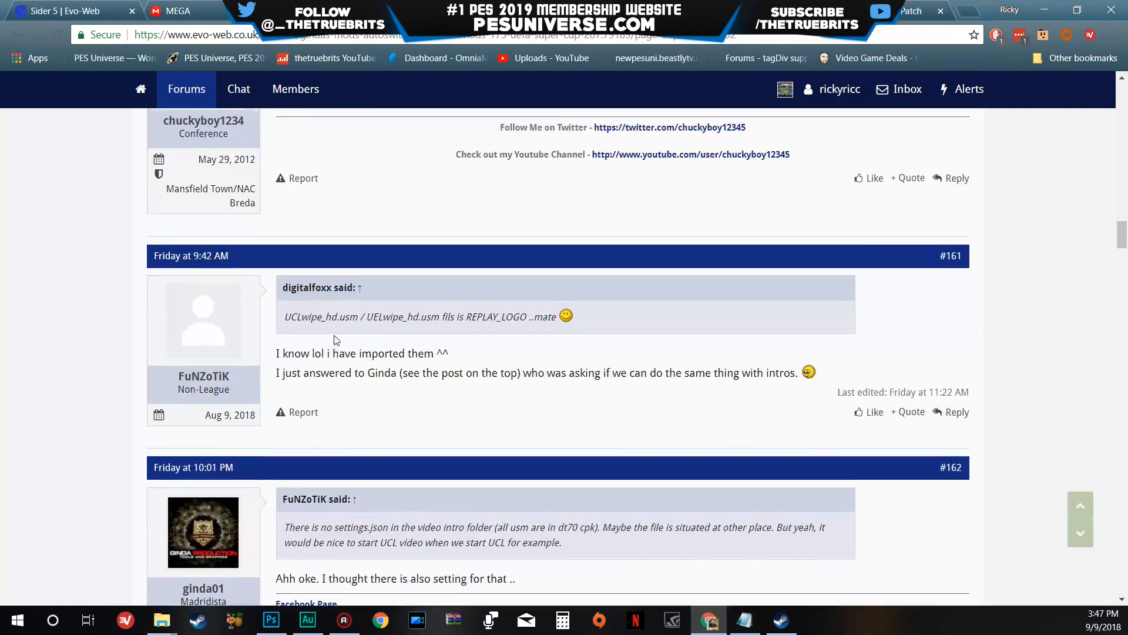
scroll(334, 336, up, 20)
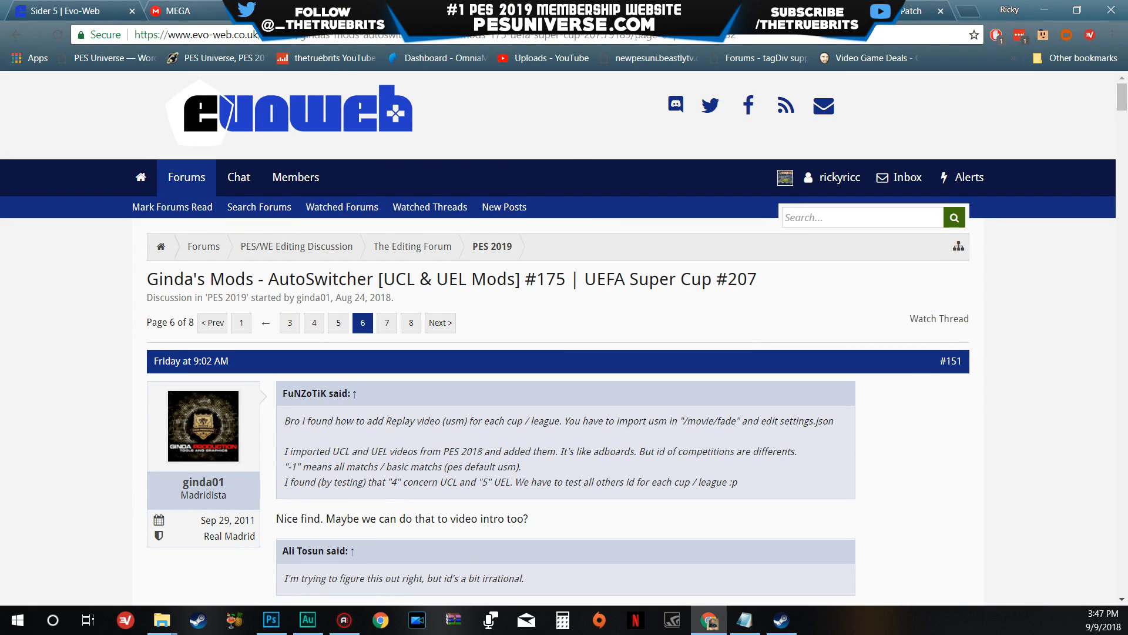
click(864, 11)
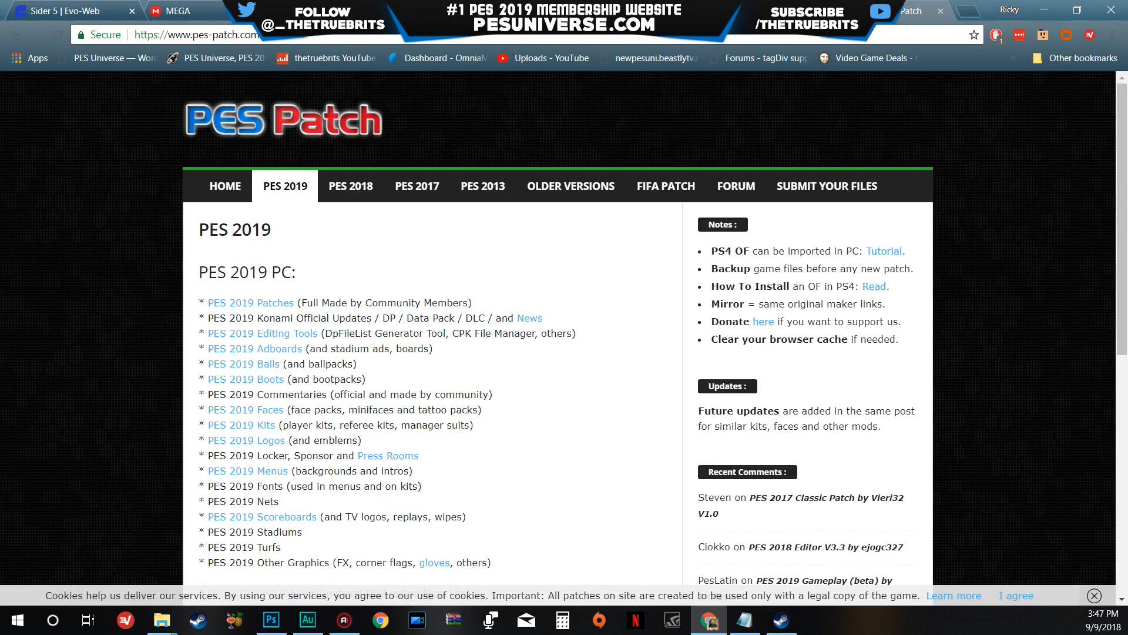
click(338, 10)
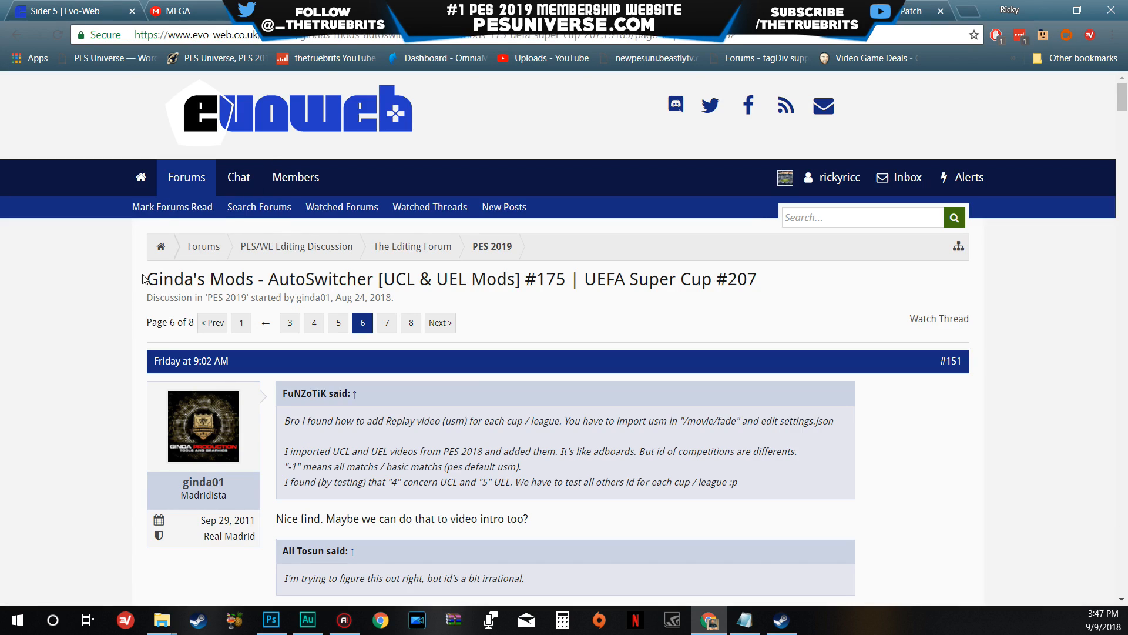
drag(143, 279, 255, 292)
double_click(288, 281)
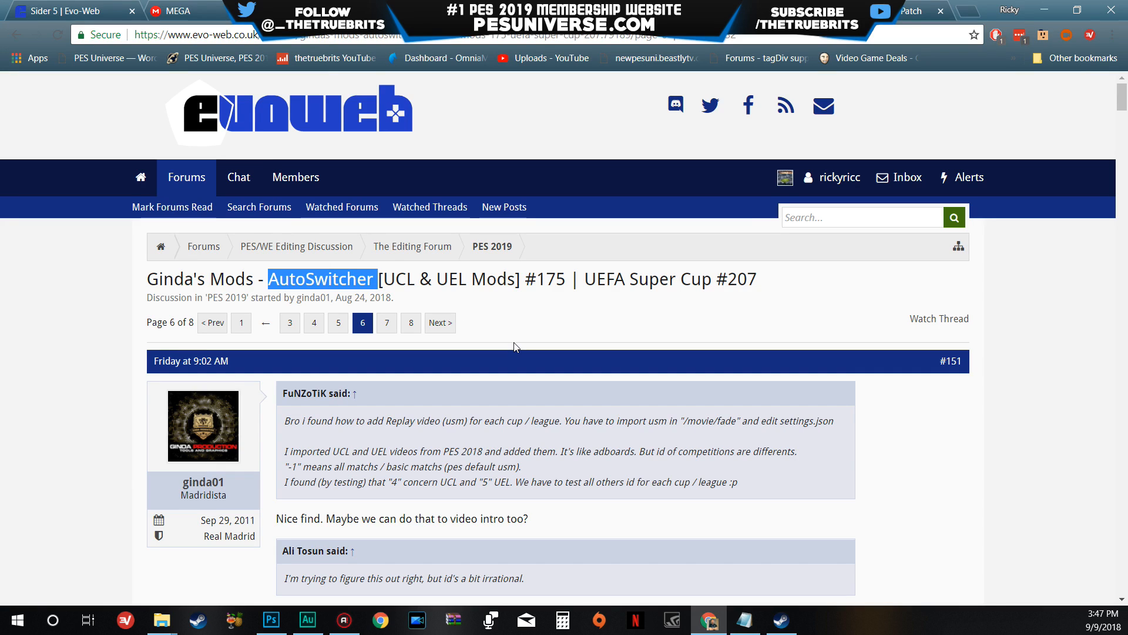
- Go to page 1 of the AutoSwitcher thread and find the AutoSwitcher [UCL & UEL] entry in the first post's index
click(243, 323)
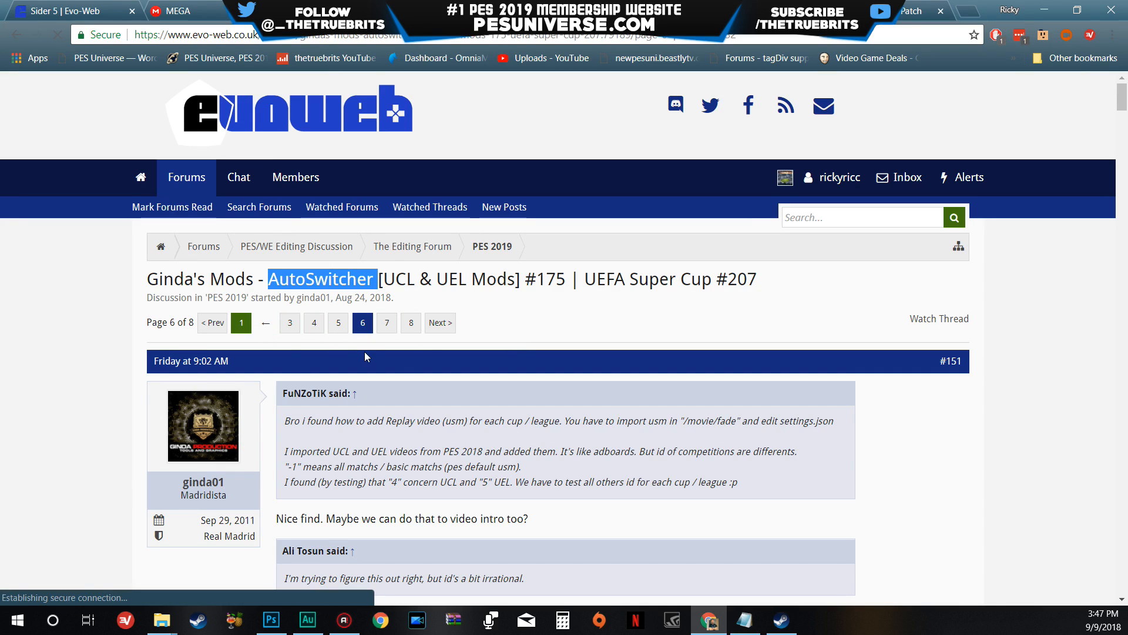
scroll(540, 374, down, 3)
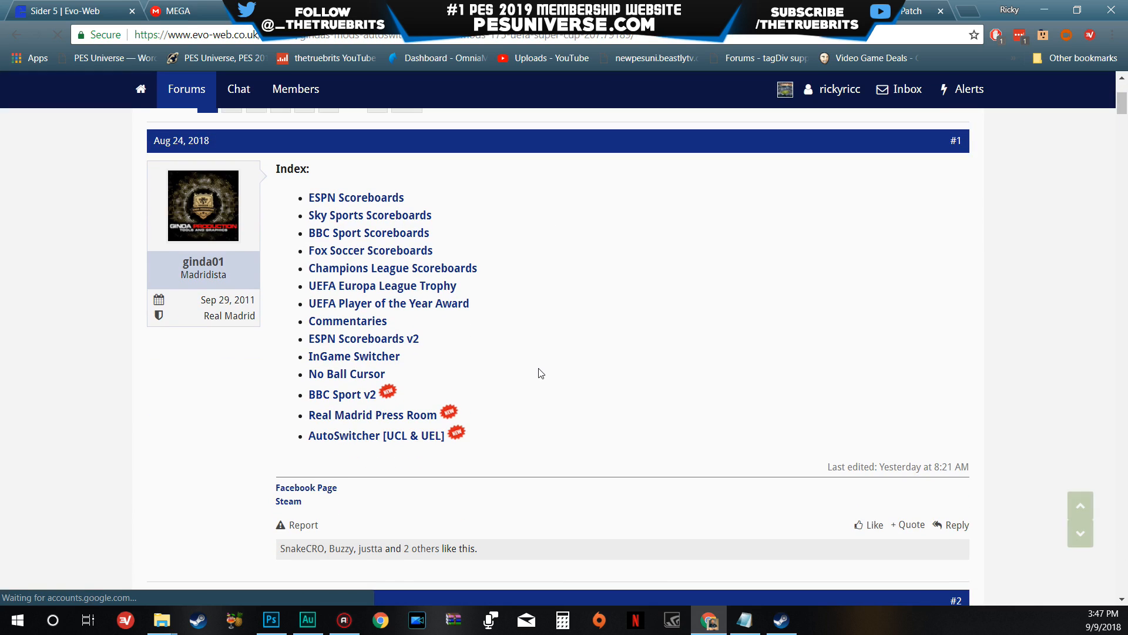
scroll(542, 374, down, 2)
scroll(544, 383, up, 2)
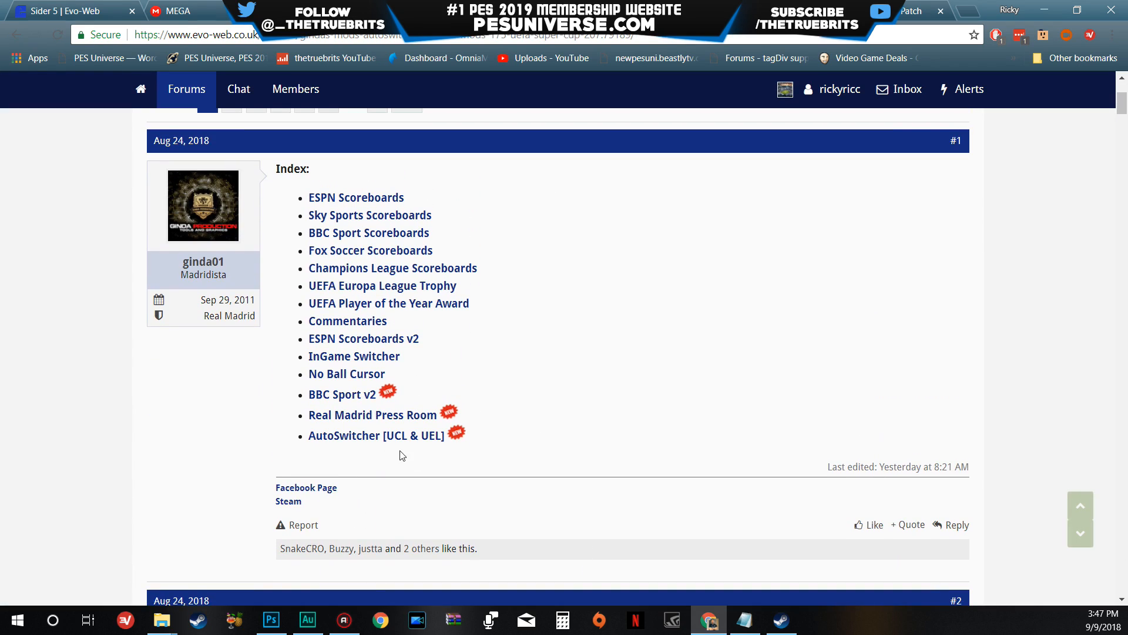
- Put the browser away and open the PES 2019 AutoSwitcher archive from the desktop in WinRAR
click(1044, 10)
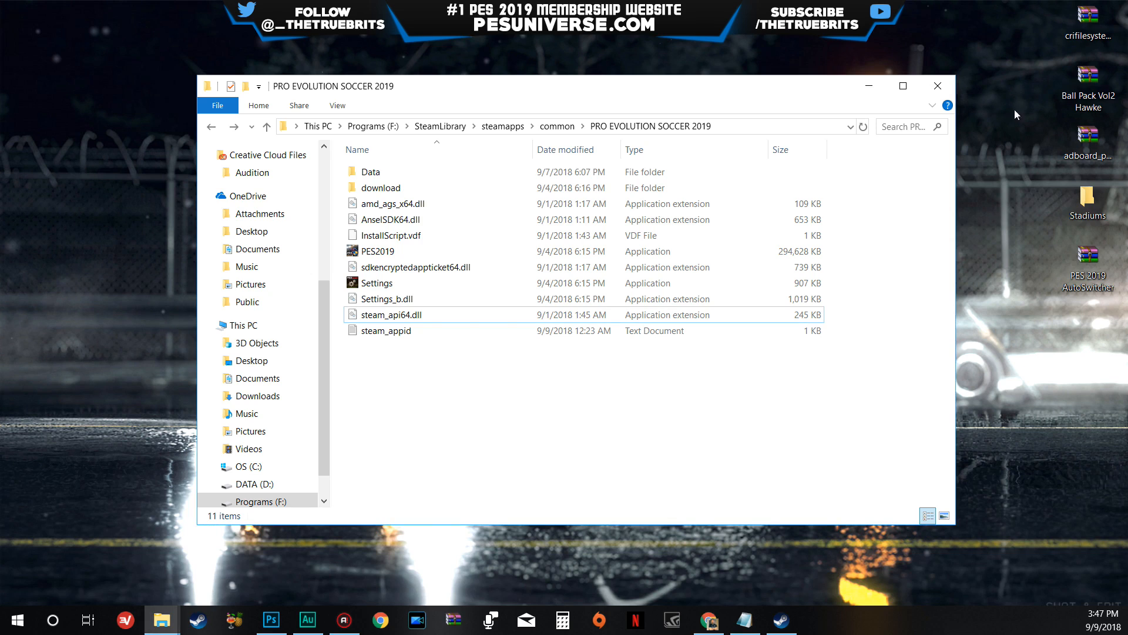
double_click(1095, 272)
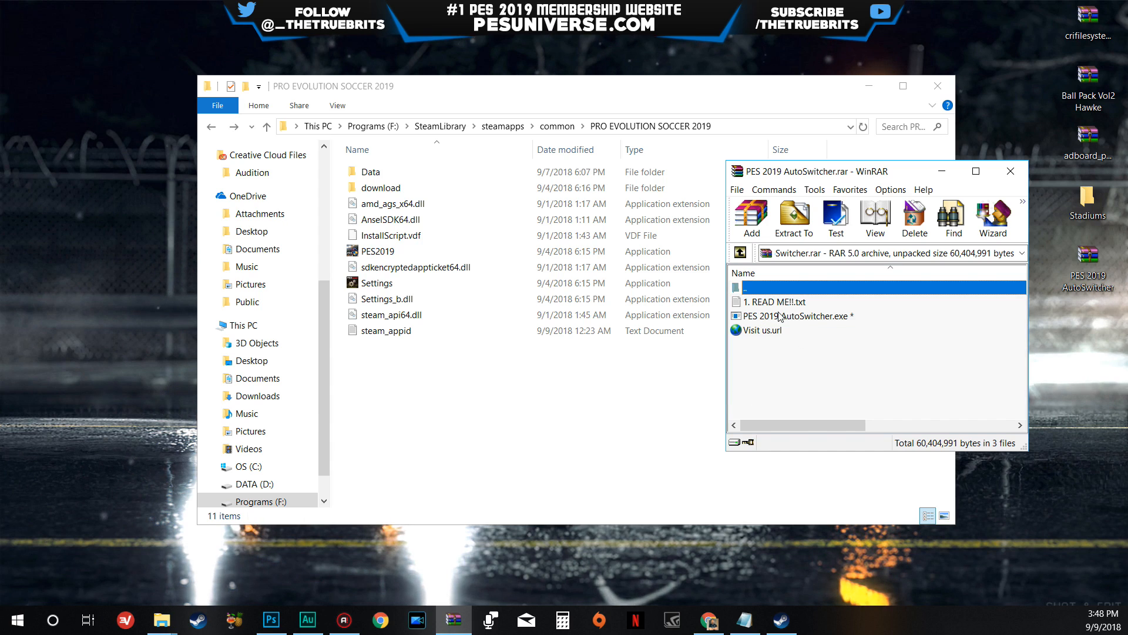
- Return to Chrome and look up the archive password in AutoSwitcher post #175 of the forum thread
click(708, 622)
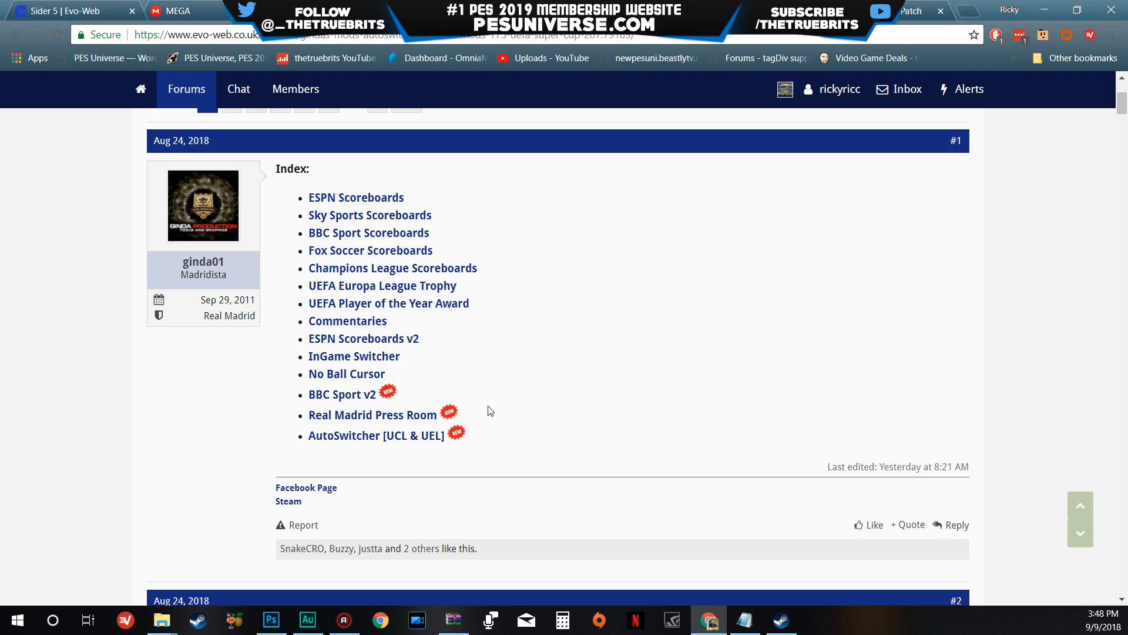
scroll(490, 411, up, 4)
scroll(381, 460, down, 5)
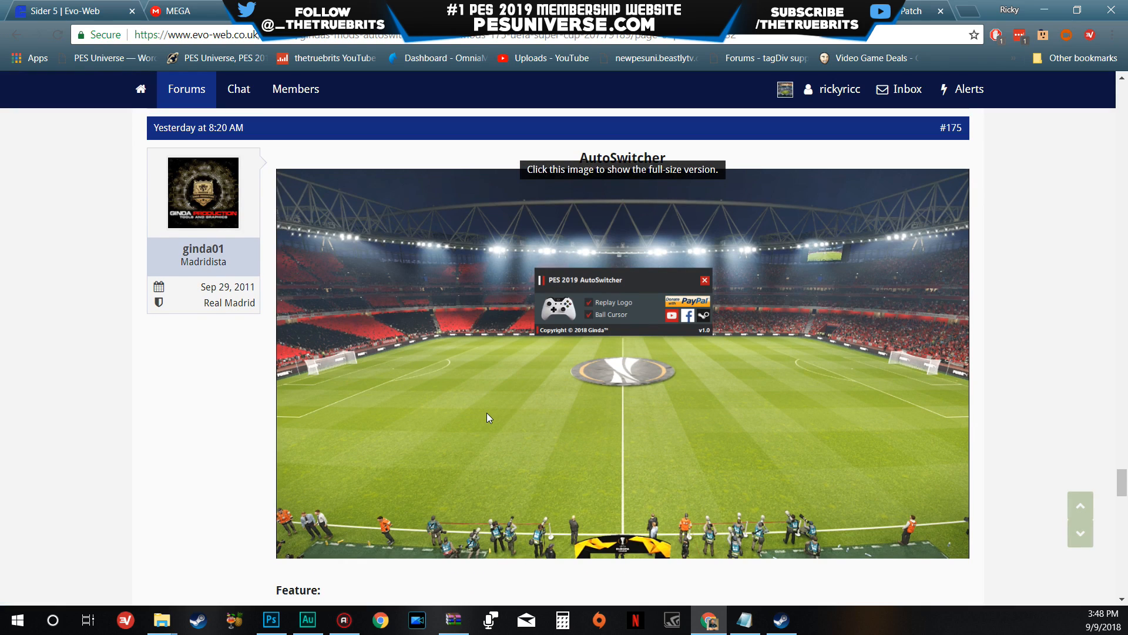
scroll(487, 414, down, 5)
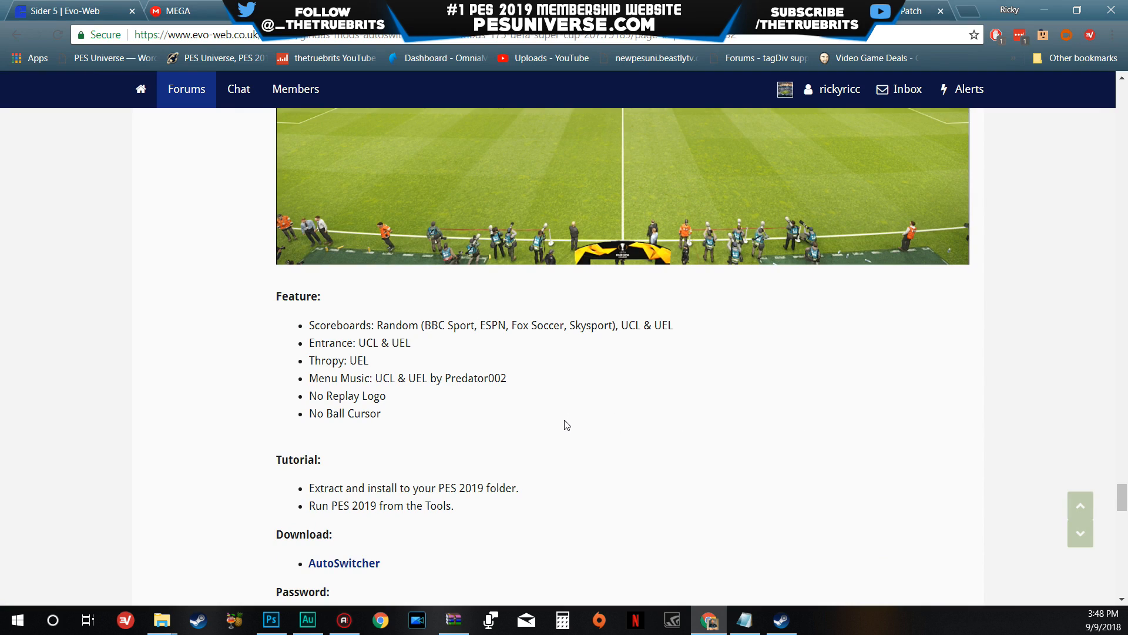
scroll(566, 424, down, 4)
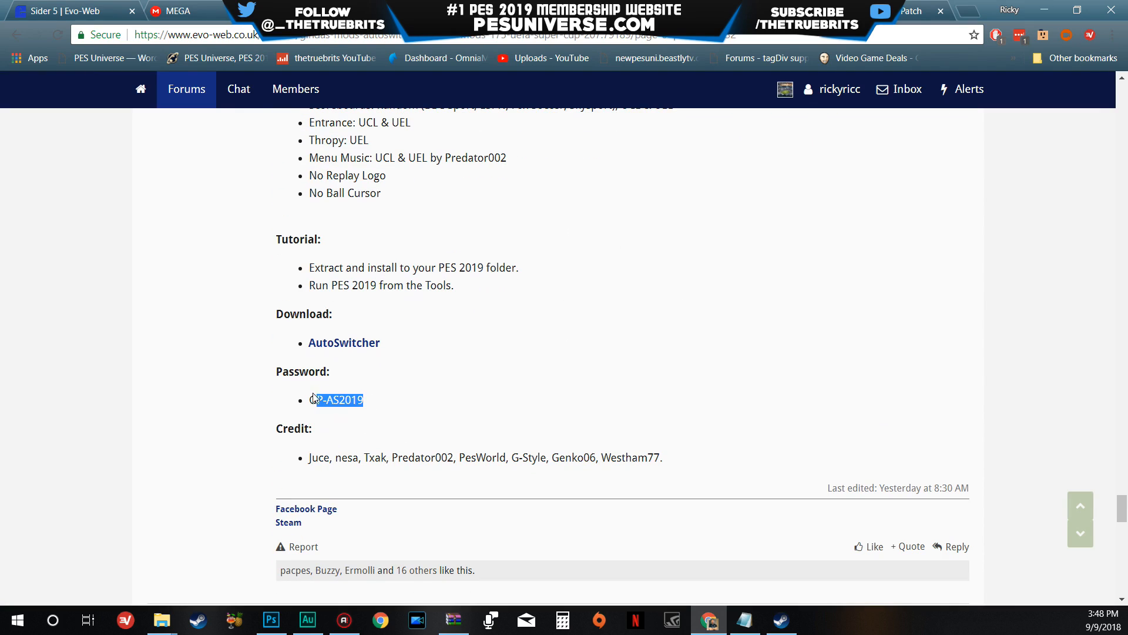
drag(313, 397, 308, 400)
click(437, 402)
- Switch back to WinRAR and launch PES 2019 AutoSwitcher.exe from the archive, entering the archive password
click(460, 625)
click(767, 317)
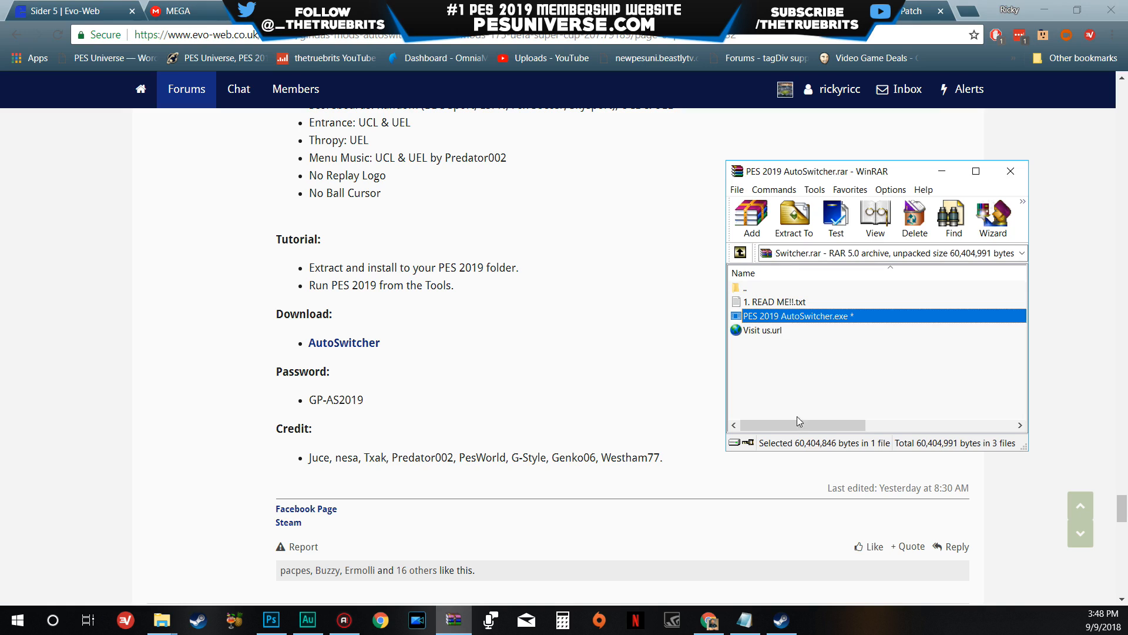
double_click(817, 318)
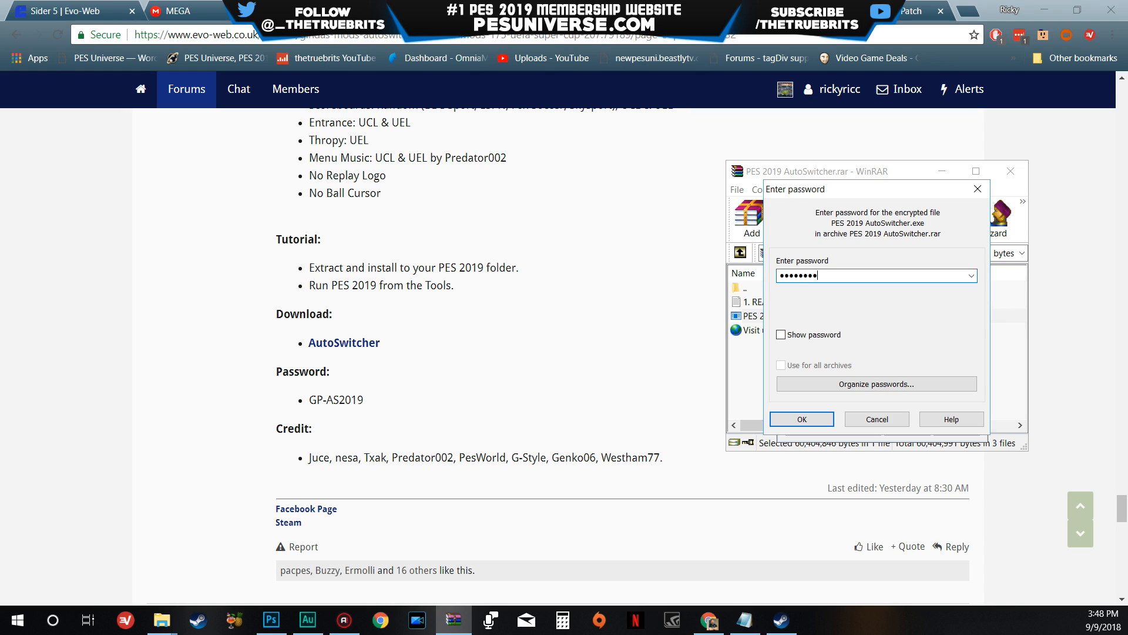
key(Return)
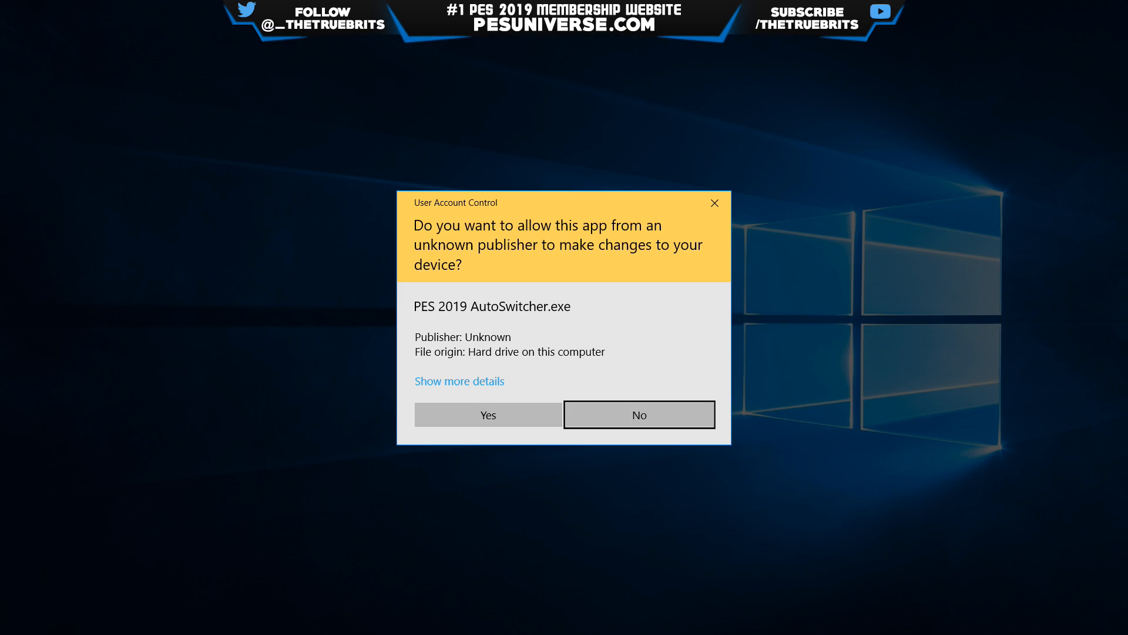
click(488, 413)
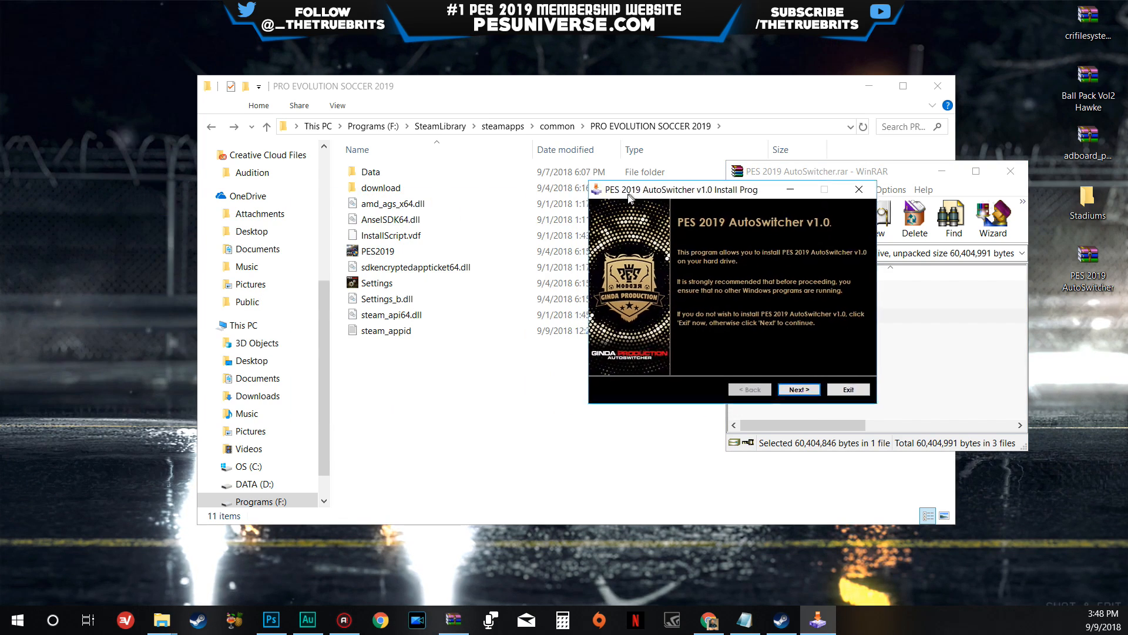
- Move the AutoSwitcher v1.0 installer beside the archive window and advance past its welcome and information pages to the installation directory page
drag(629, 195, 679, 188)
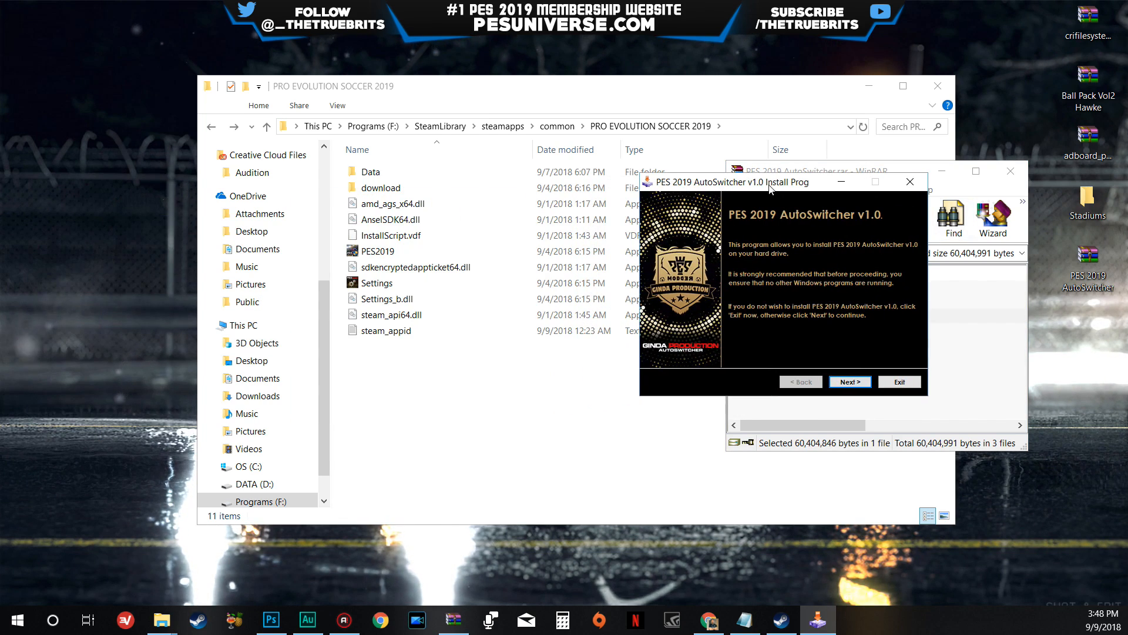
drag(769, 186, 616, 197)
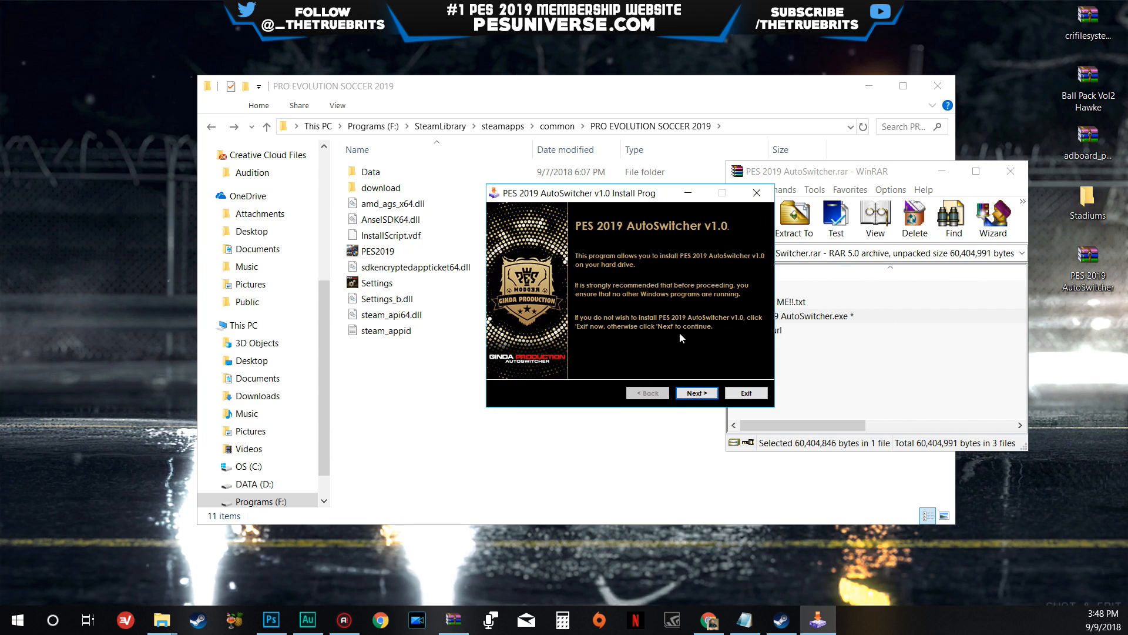
click(696, 393)
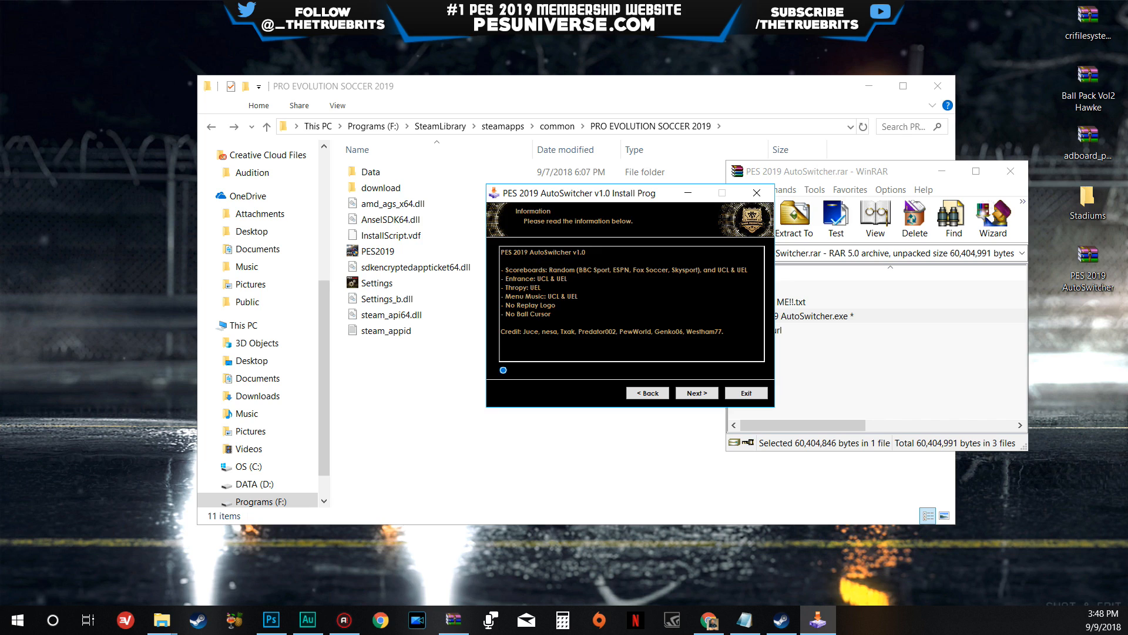
click(698, 395)
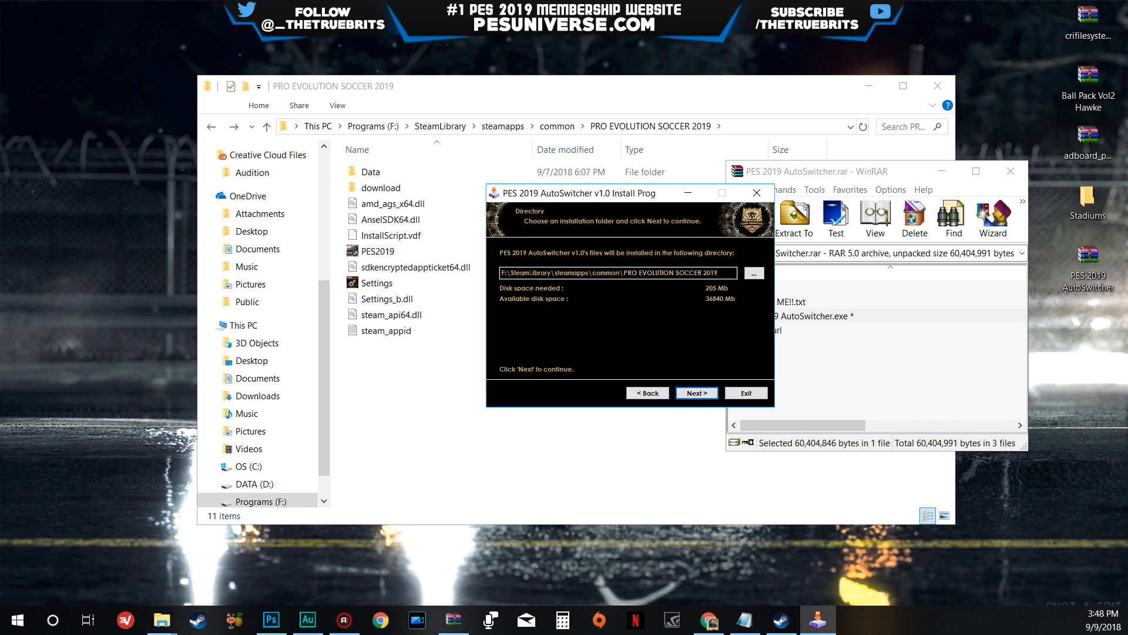
- Browse for the installation directory and choose the PRO EVOLUTION SOCCER 2019 folder under F:\SteamLibrary\steamapps\common
drag(502, 273, 707, 274)
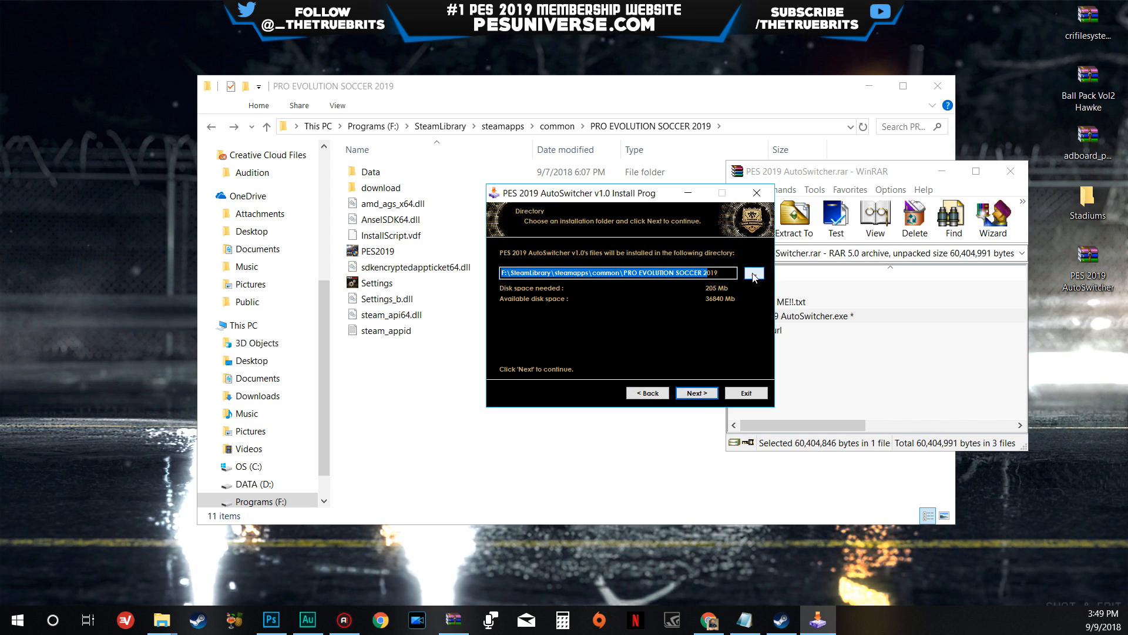
click(755, 273)
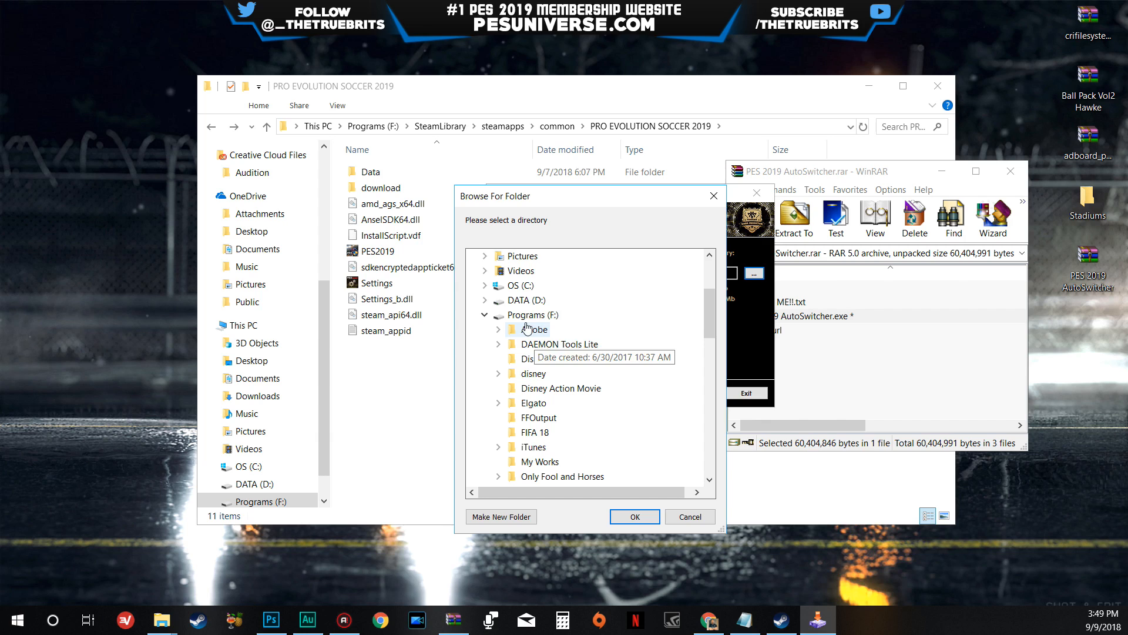
scroll(529, 335, down, 4)
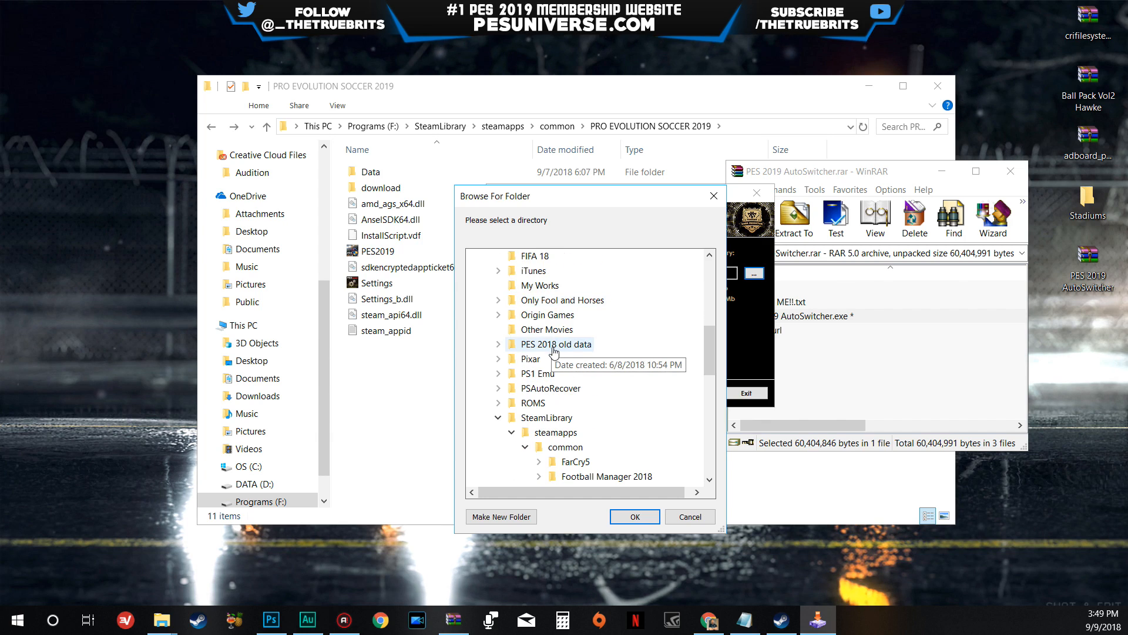
click(547, 417)
scroll(565, 406, down, 1)
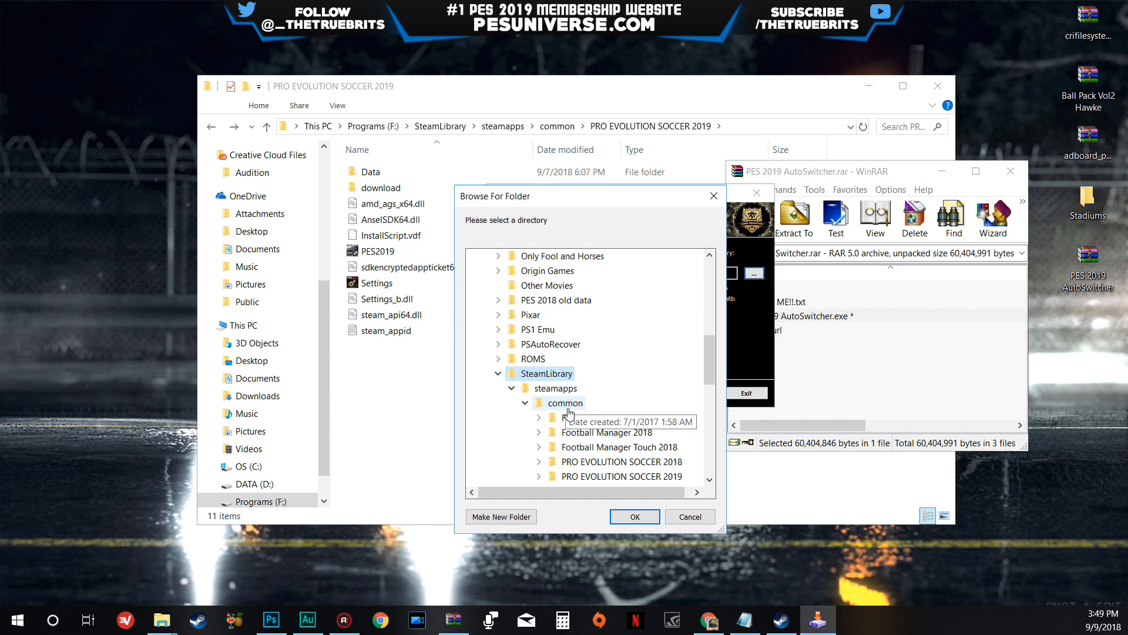
click(566, 404)
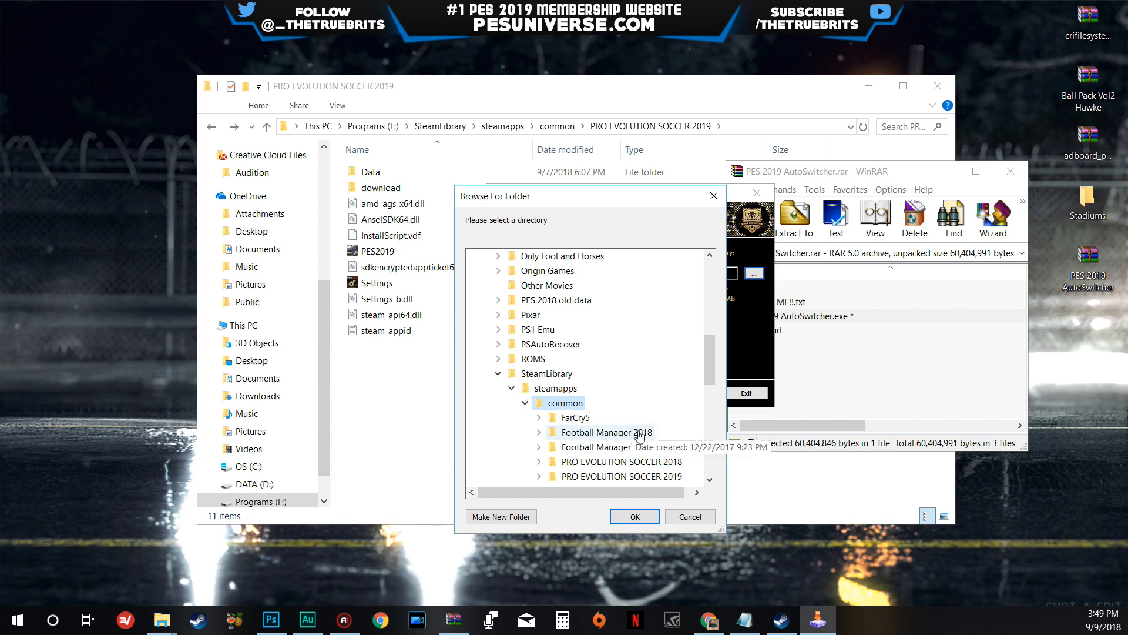
scroll(640, 434, down, 1)
click(667, 435)
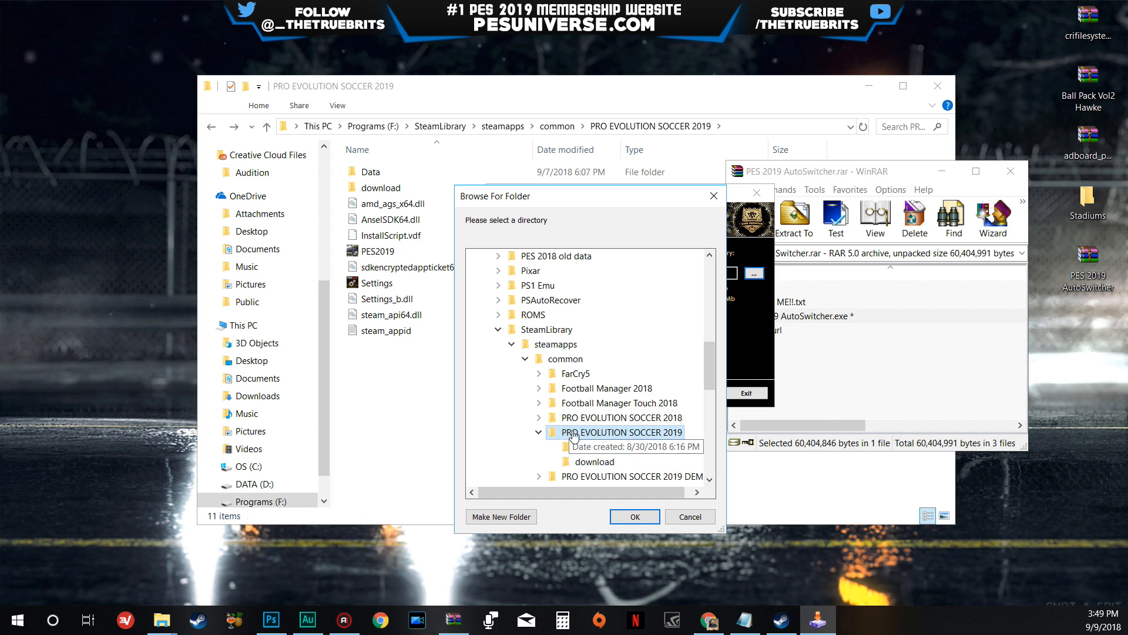
click(631, 516)
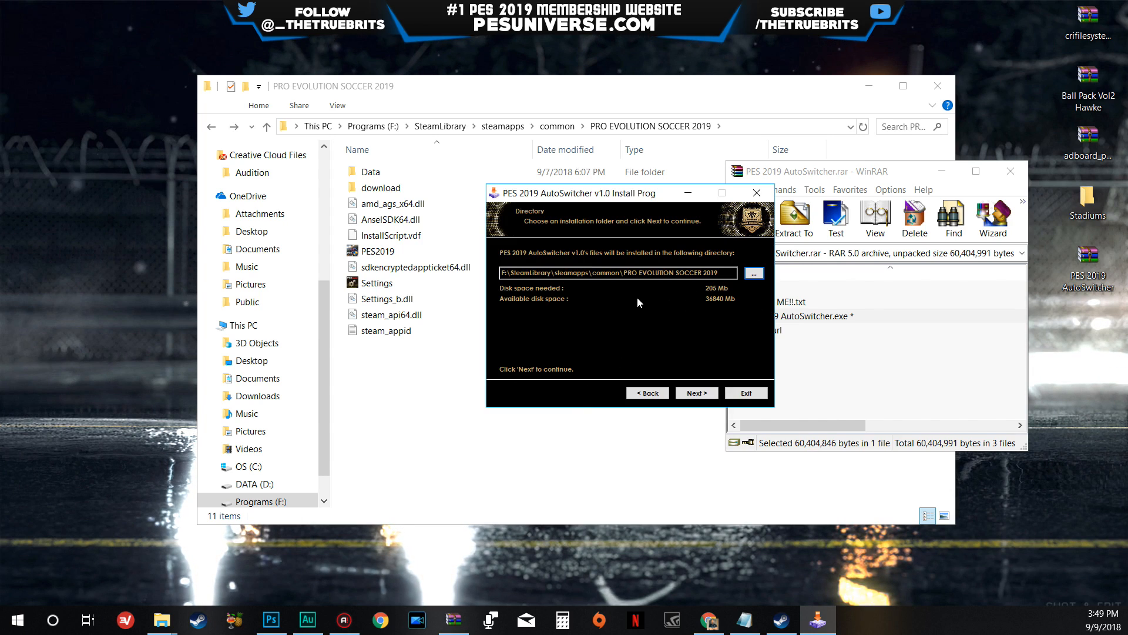
- Accept the installation directory, install PES 2019 AutoSwitcher v1.0 and exit the installer
click(696, 395)
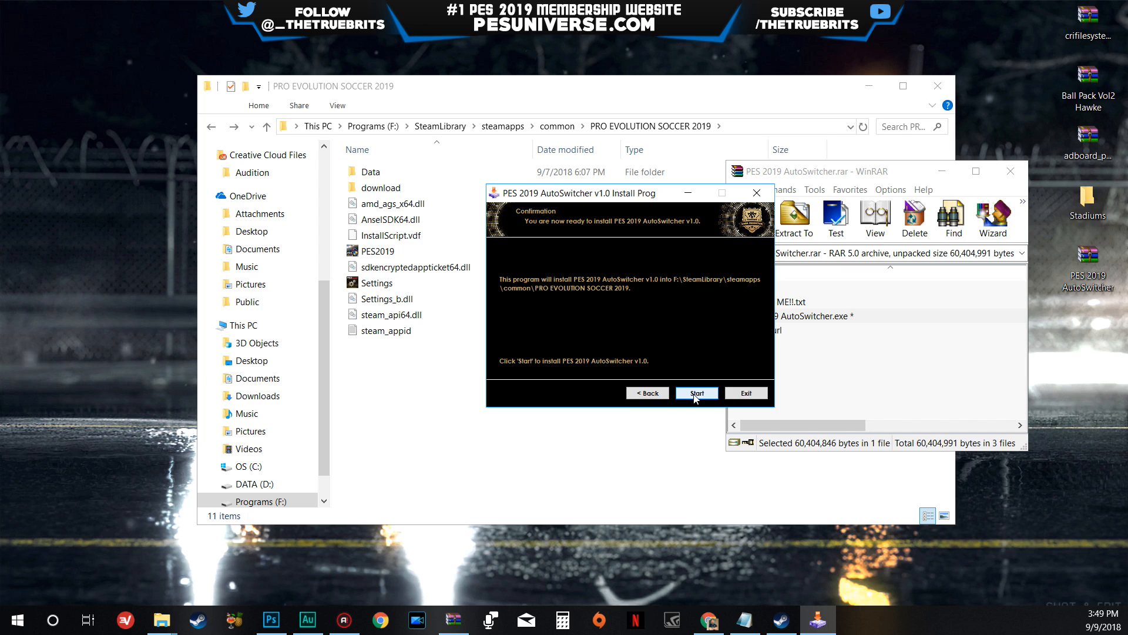
click(697, 393)
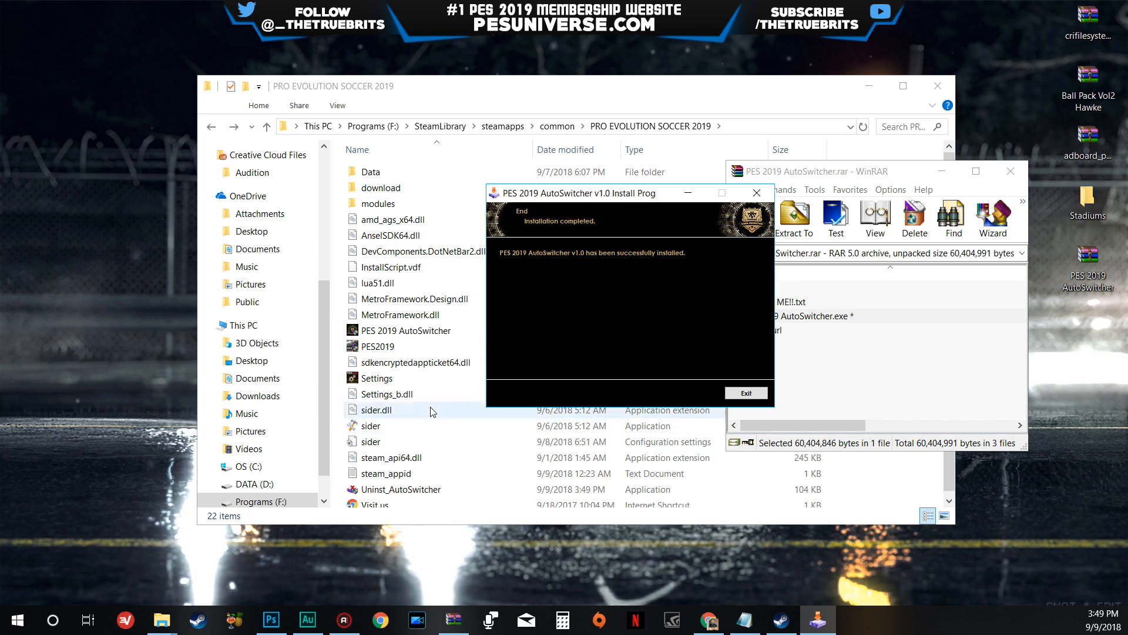
click(745, 393)
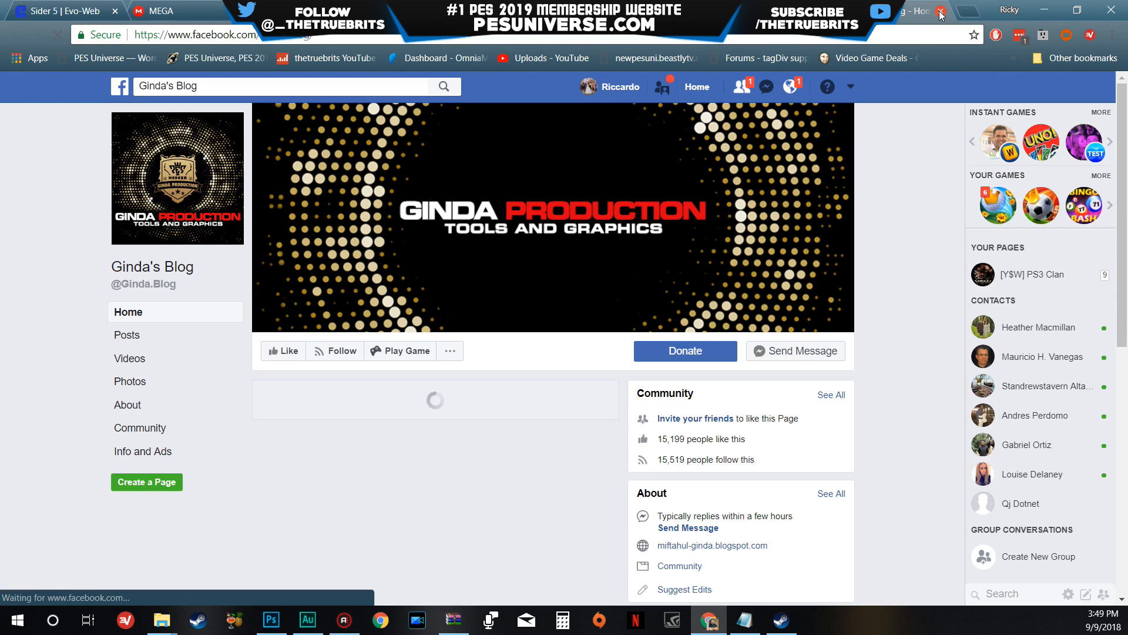
- Close the Ginda's Blog Facebook page, minimize Chrome and close the WinRAR archive window
click(940, 12)
click(1044, 12)
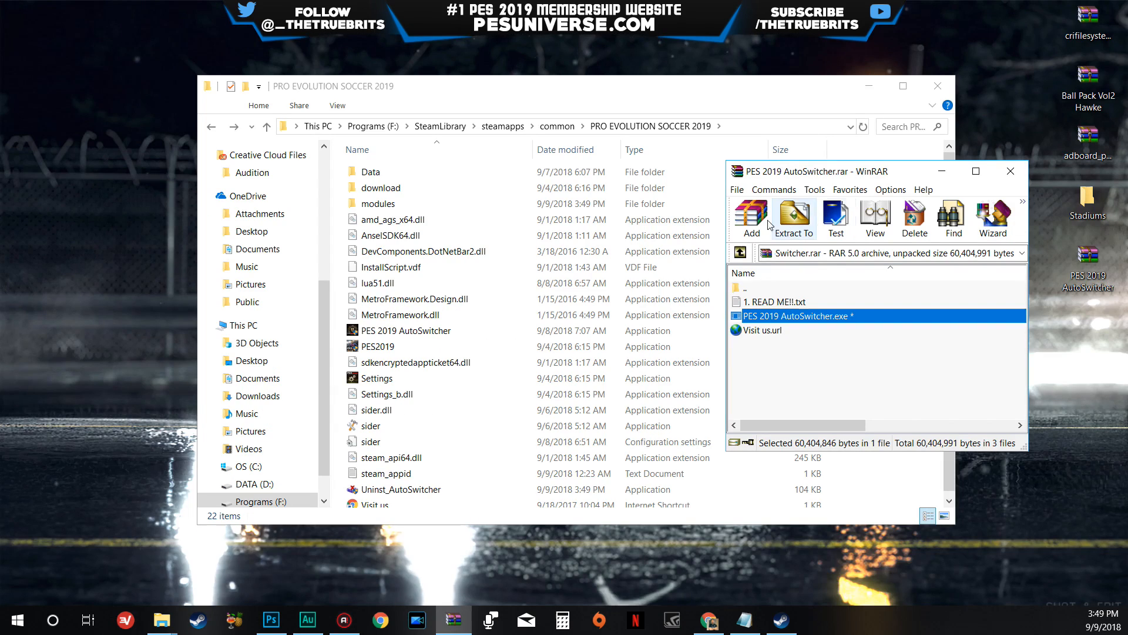
click(1012, 174)
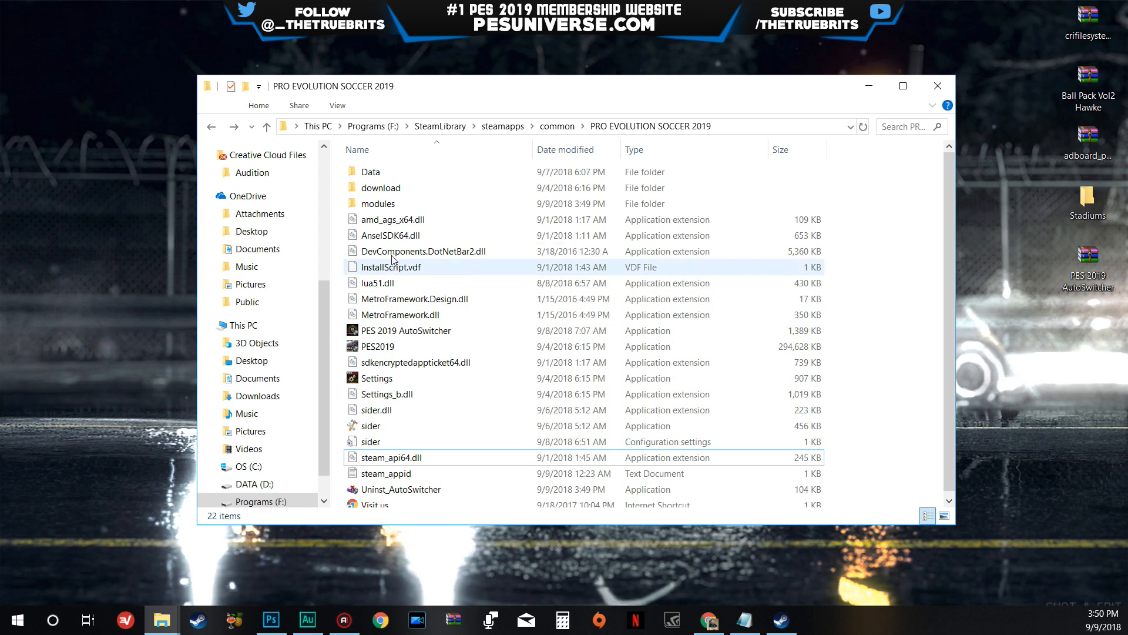
- Open the sider configuration settings file from the game folder in Notepad, shift its window over the folder window and close it
mouse_move(434, 346)
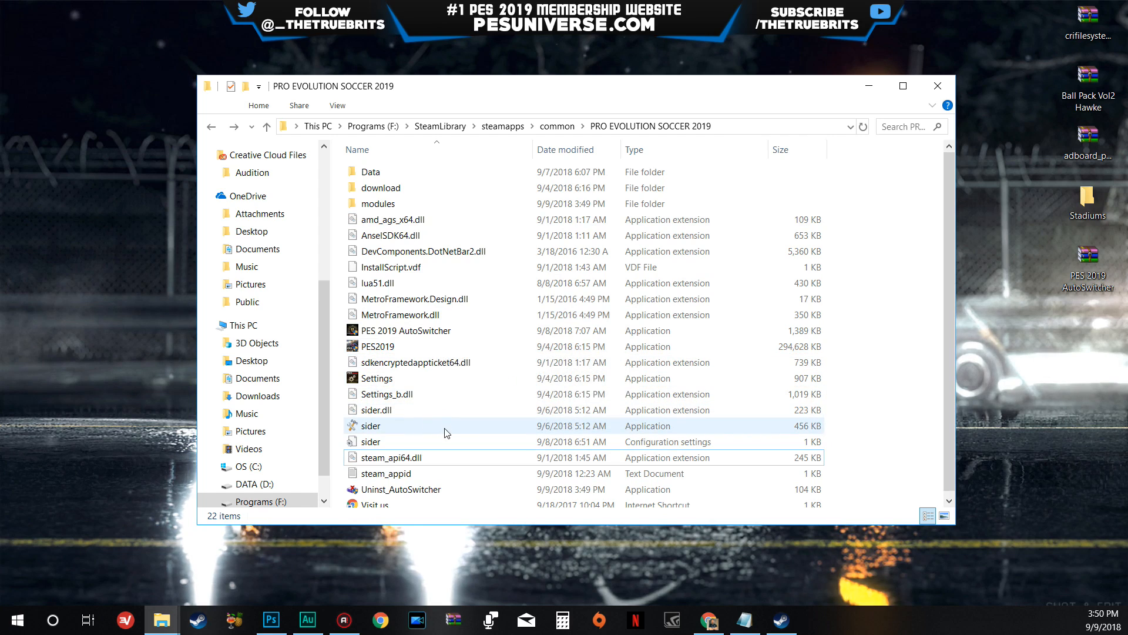
mouse_move(405, 430)
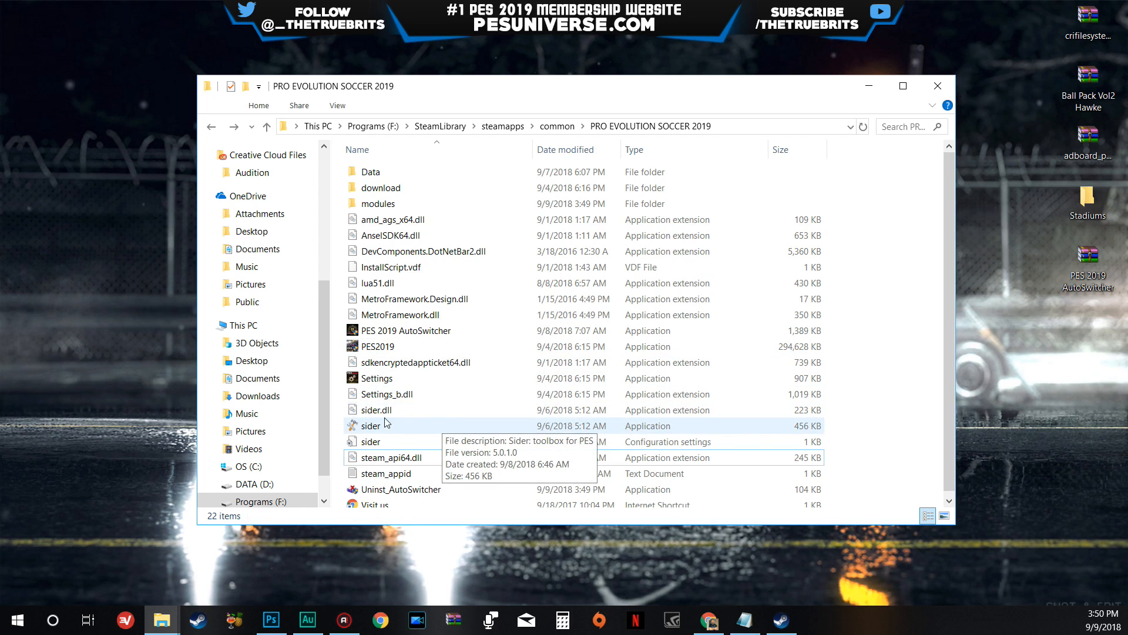
click(626, 444)
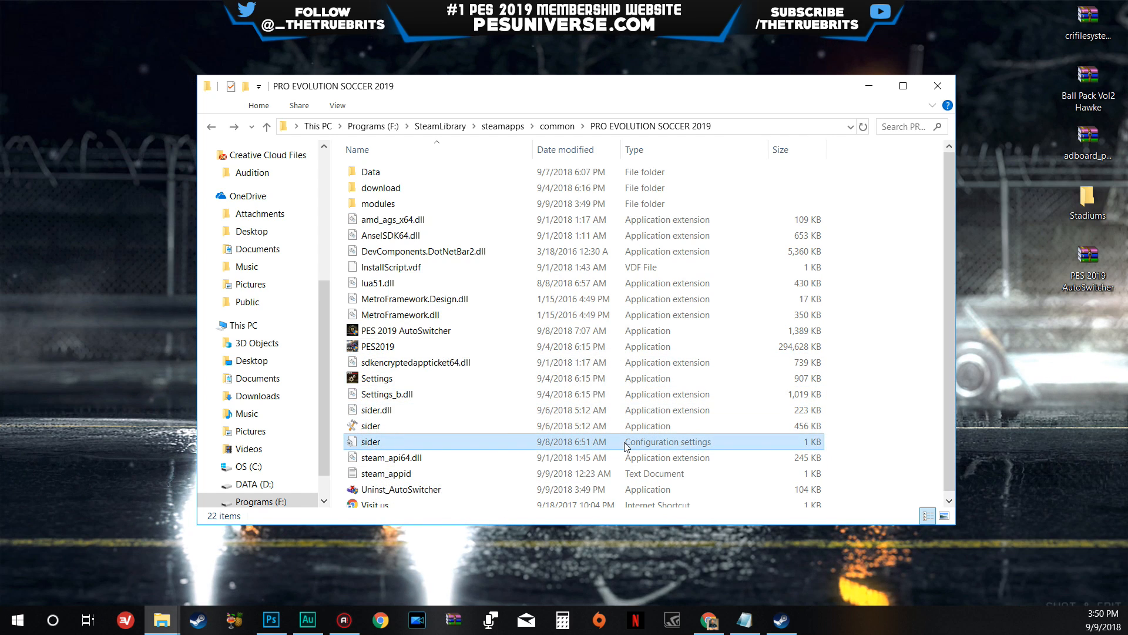
double_click(410, 440)
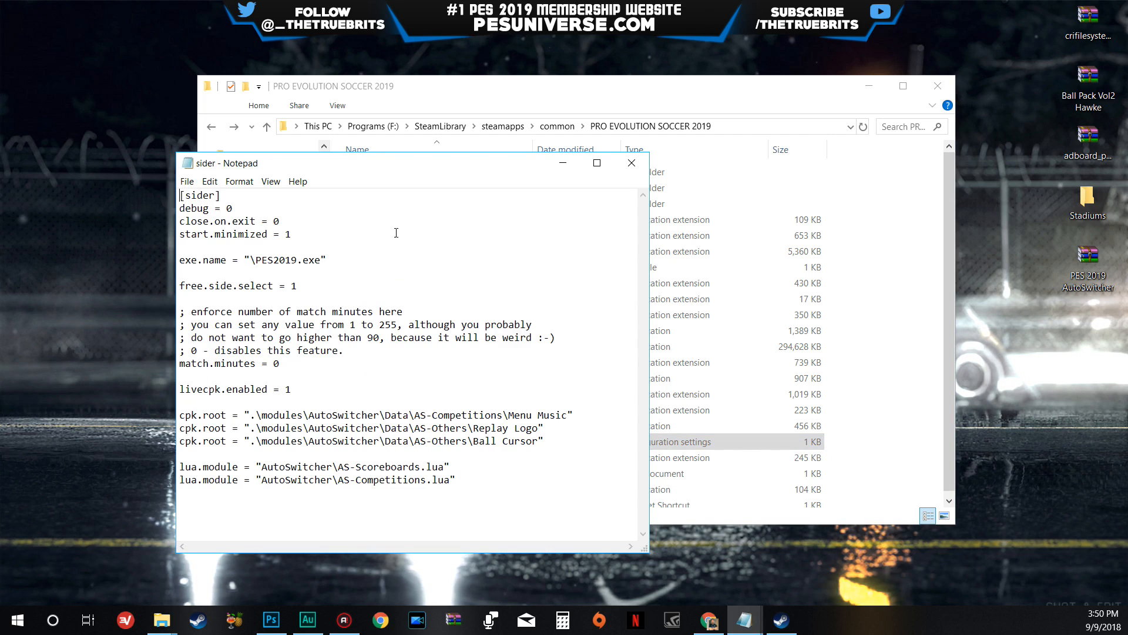
drag(405, 174, 558, 104)
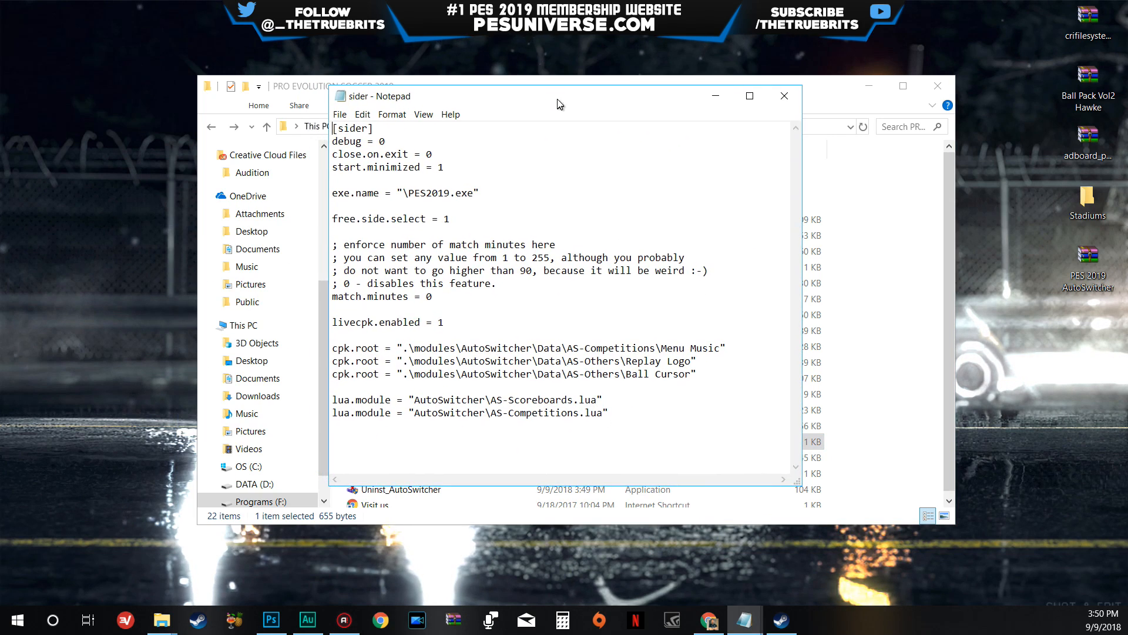
click(785, 96)
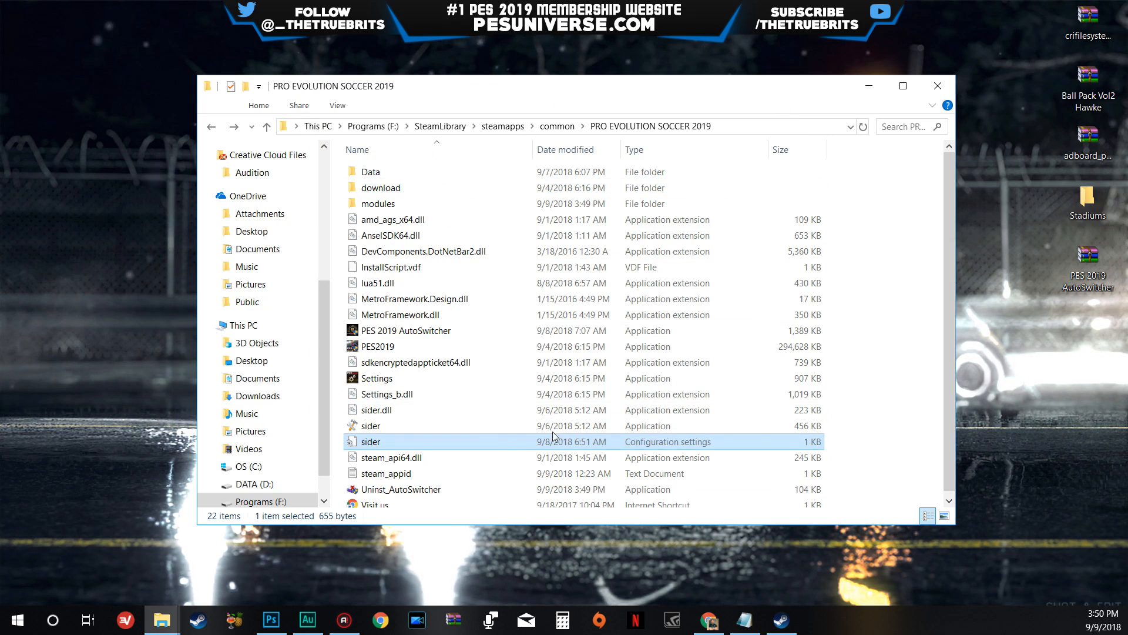
- Reopen the sider configuration file in Notepad through Open with and review its close.on.exit and start.minimized settings
right_click(375, 441)
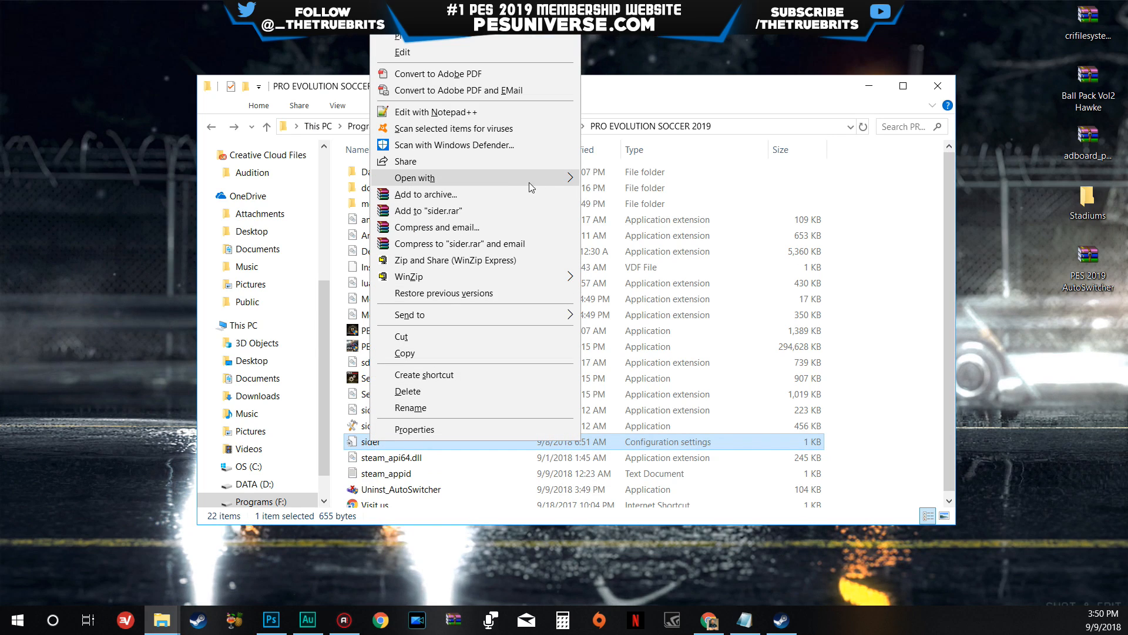
mouse_move(532, 187)
click(617, 182)
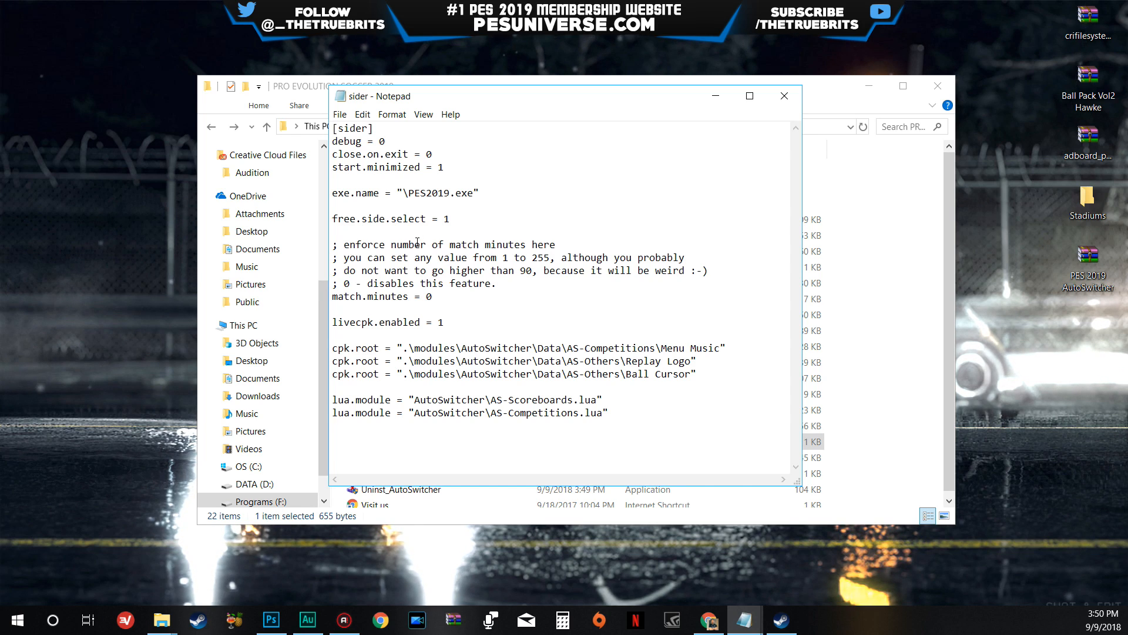
click(339, 114)
click(338, 115)
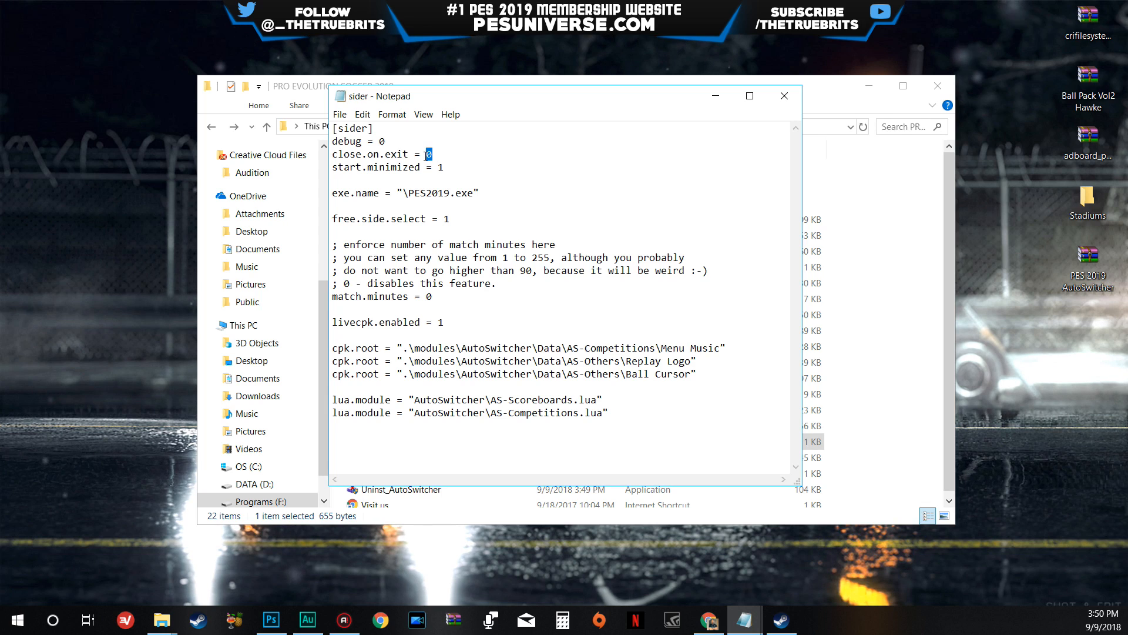
click(447, 167)
double_click(447, 167)
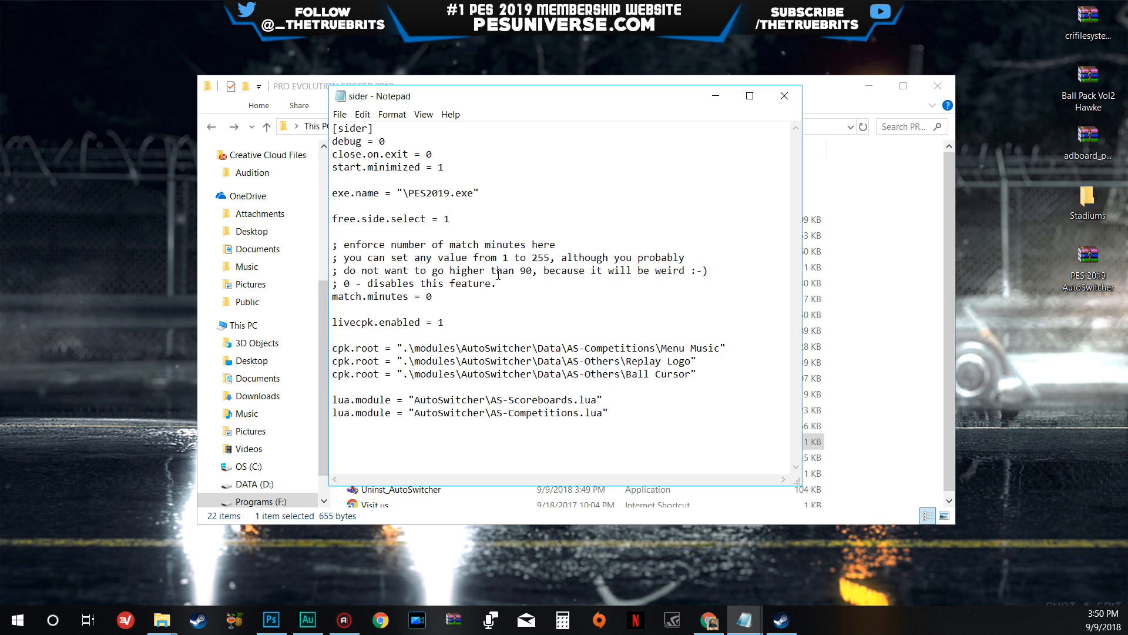
- Review the match.minutes, livecpk.enabled and cpk.root entries in the sider configuration, then close Notepad without editing
click(427, 296)
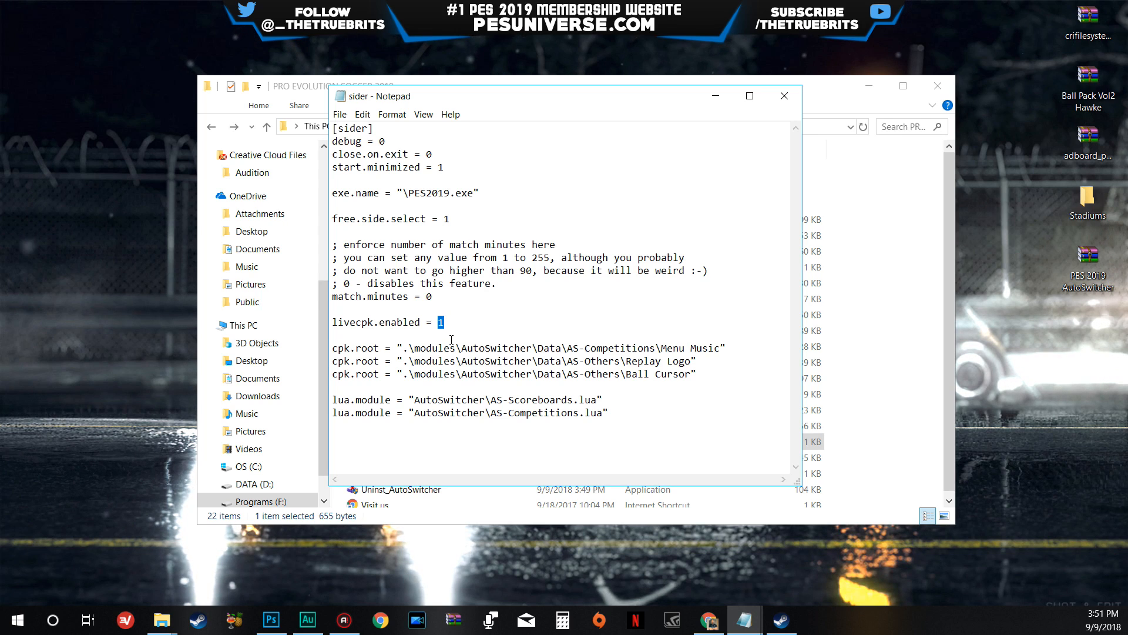
drag(338, 348, 692, 374)
click(625, 348)
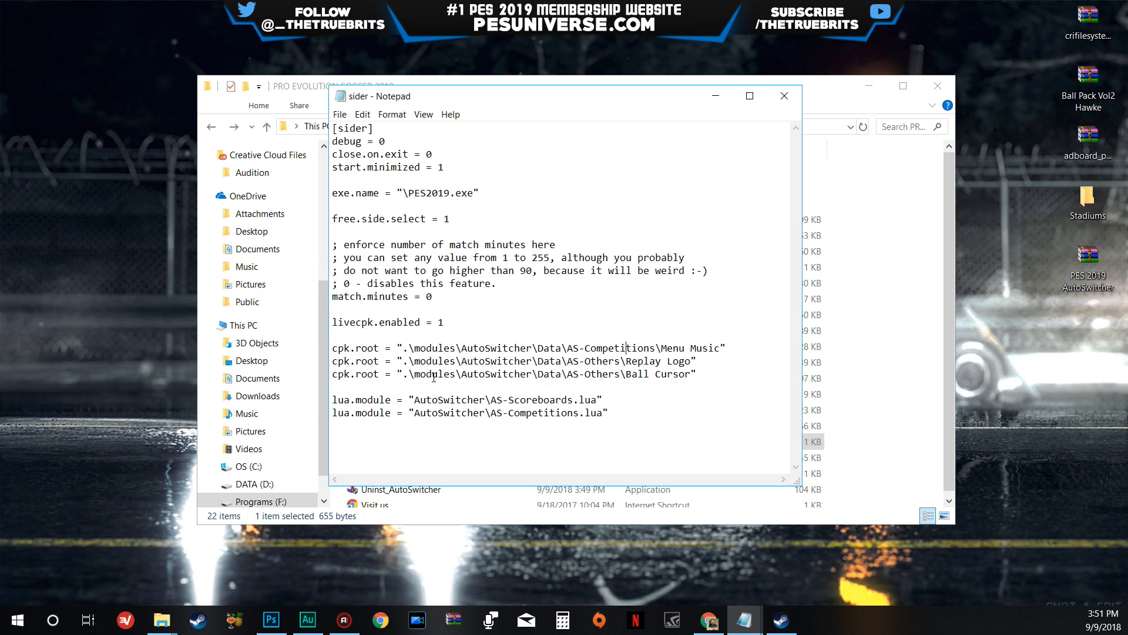
click(784, 97)
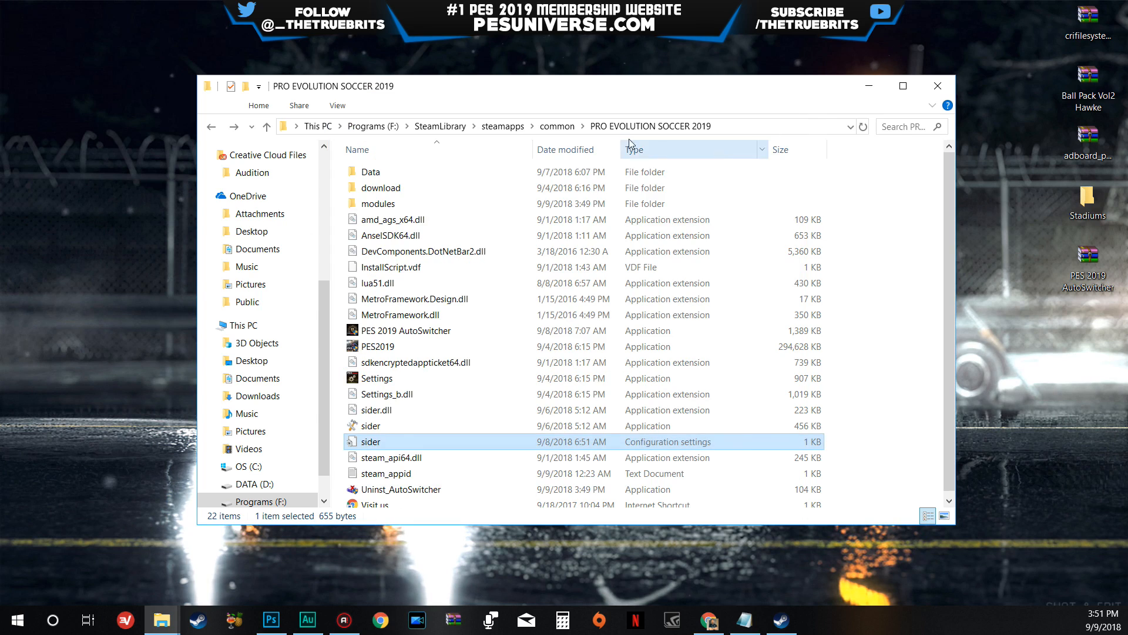
mouse_move(549, 92)
mouse_down()
mouse_move(577, 117)
mouse_move(543, 80)
mouse_move(533, 86)
mouse_up()
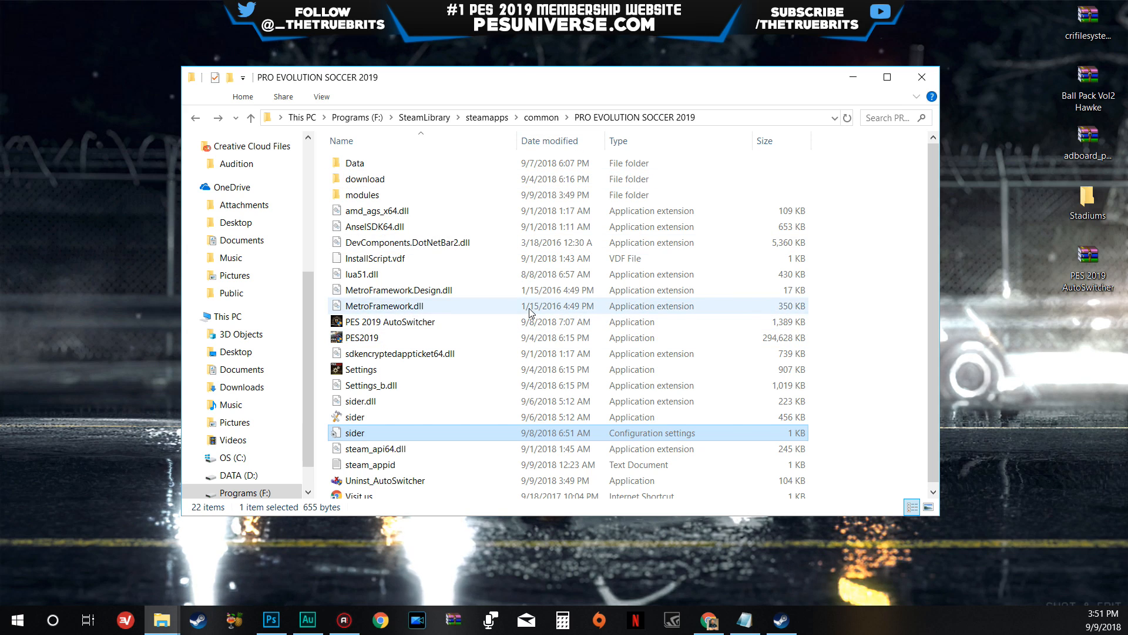
- Switch to Chrome and go from the Sider 5 thread on Evo-Web to its parent PES 2019 forum
click(709, 622)
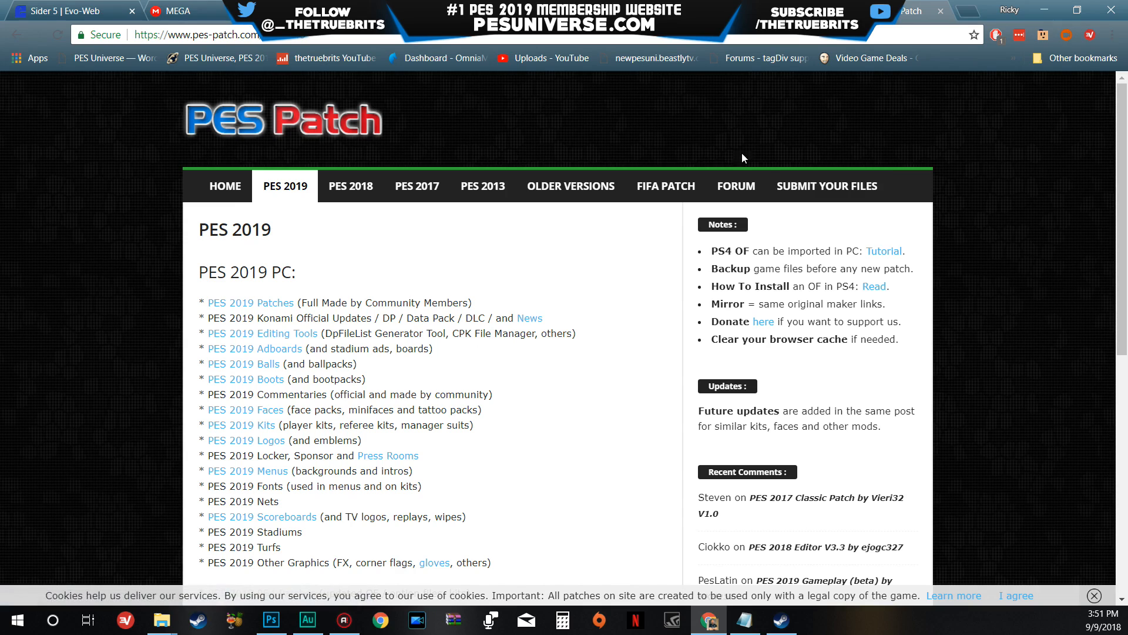
click(76, 7)
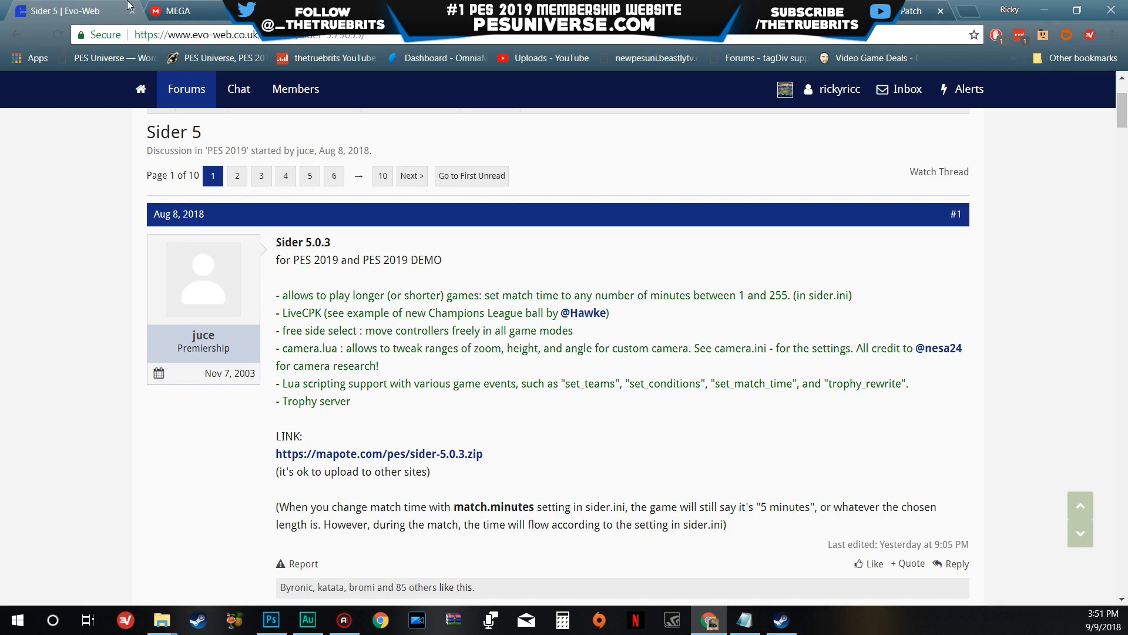
scroll(379, 254, up, 3)
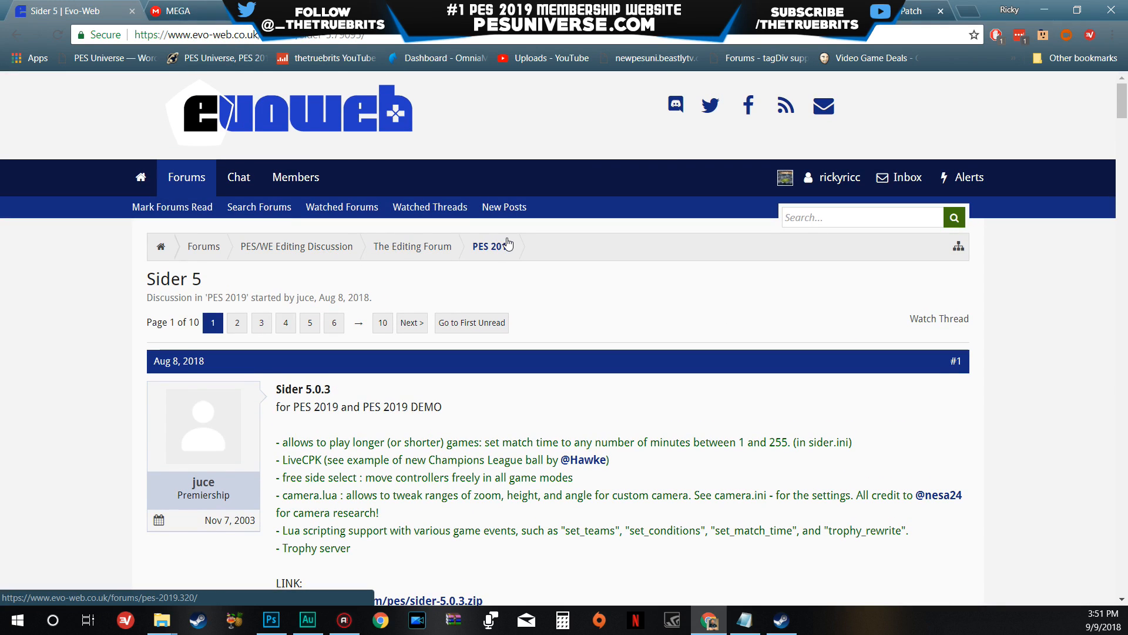
- Look through the PES 2019 forum's thread list for available mods and tools
scroll(479, 424, down, 9)
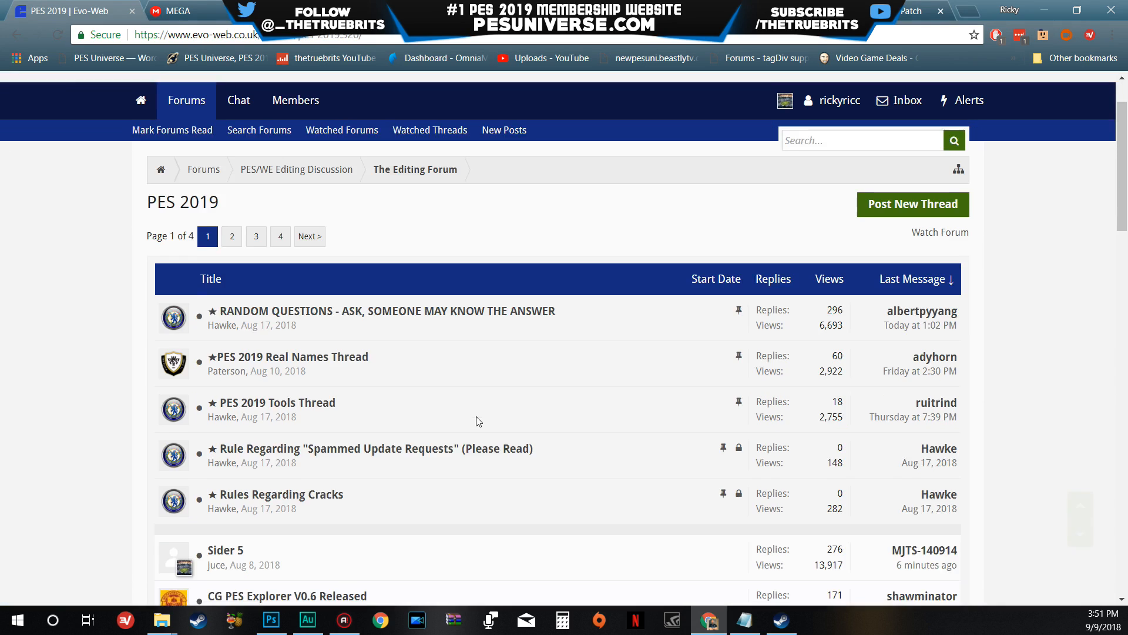
scroll(566, 374, down, 8)
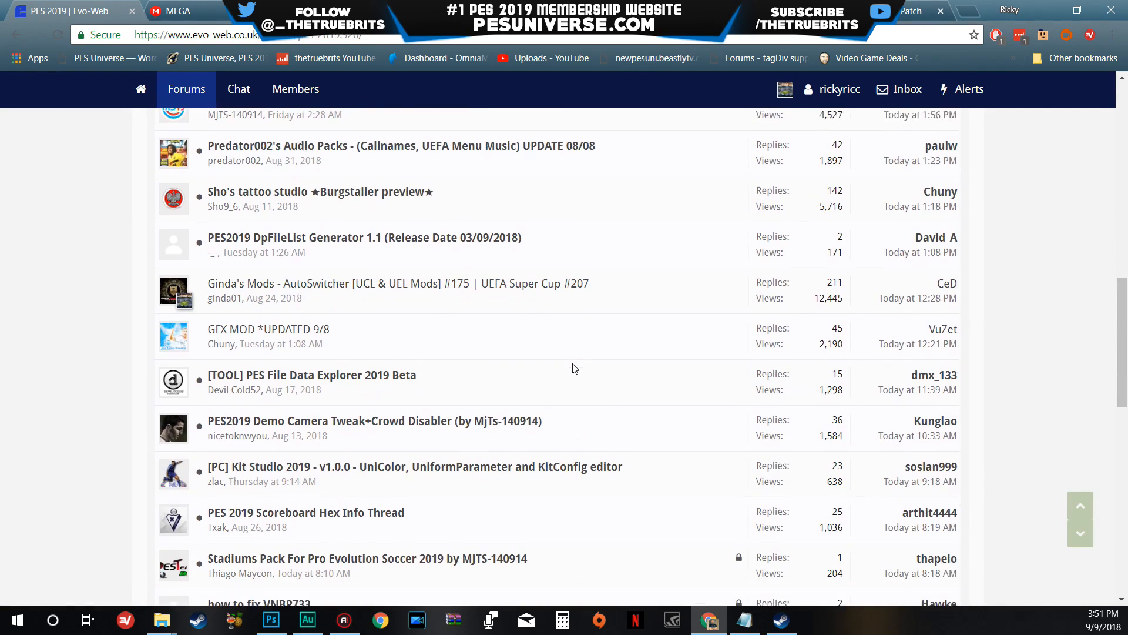
scroll(613, 376, down, 6)
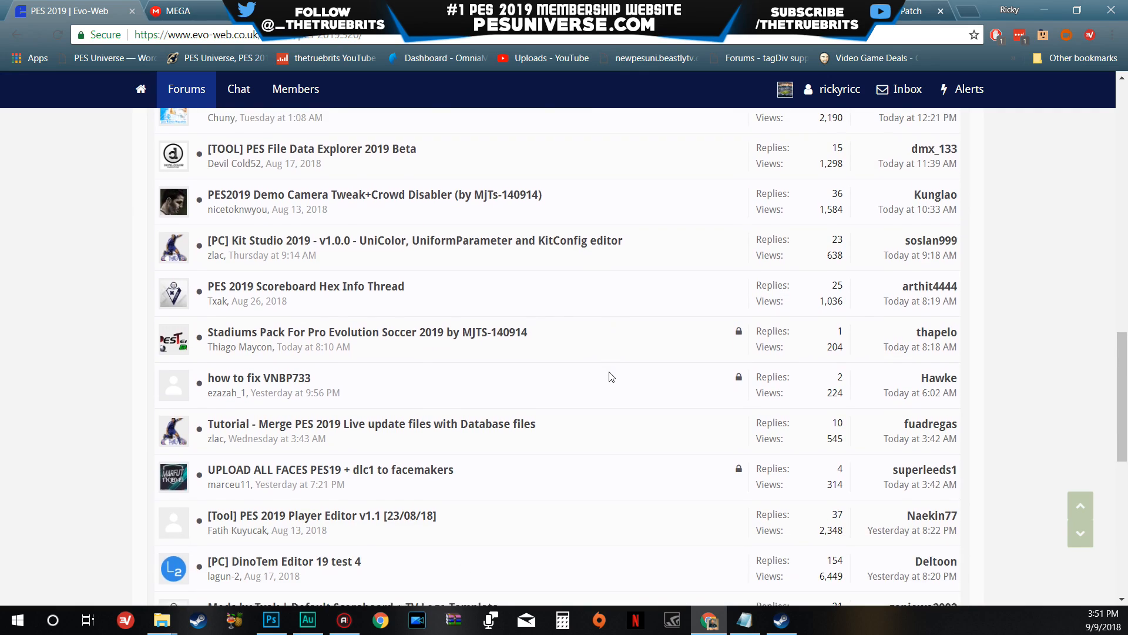
scroll(611, 376, down, 3)
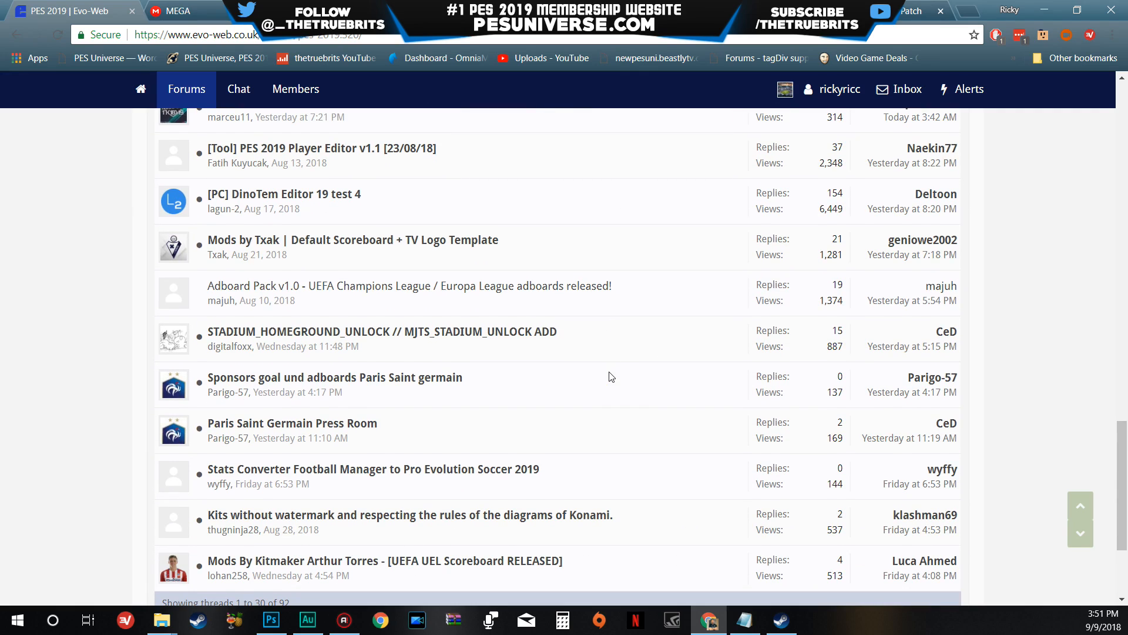
scroll(611, 377, up, 4)
scroll(611, 376, up, 8)
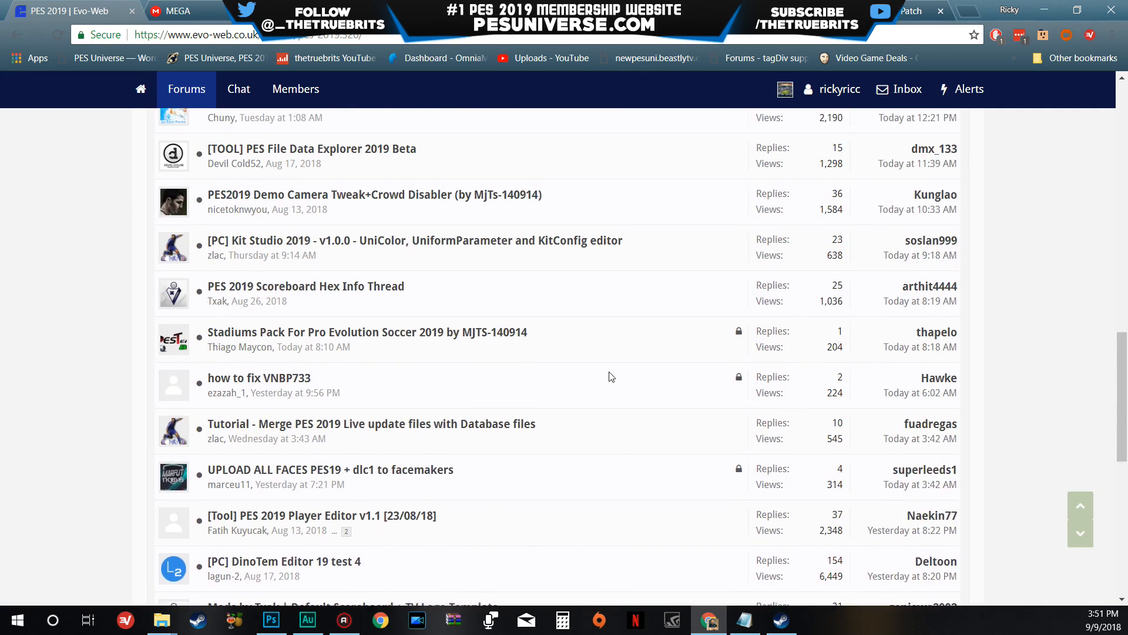
scroll(612, 377, up, 3)
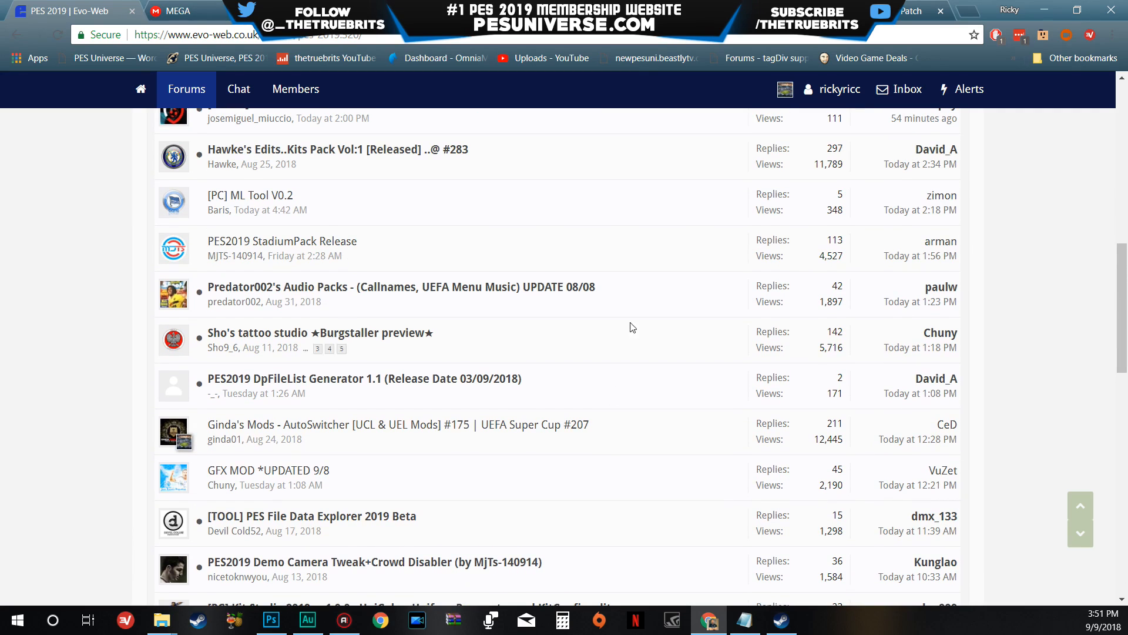
- Leave the browser, open the Ball Pack Vol2 Hawke archive from the desktop in WinRAR, and enter its Ball Pack Vol2 Hawke folder
click(1054, 4)
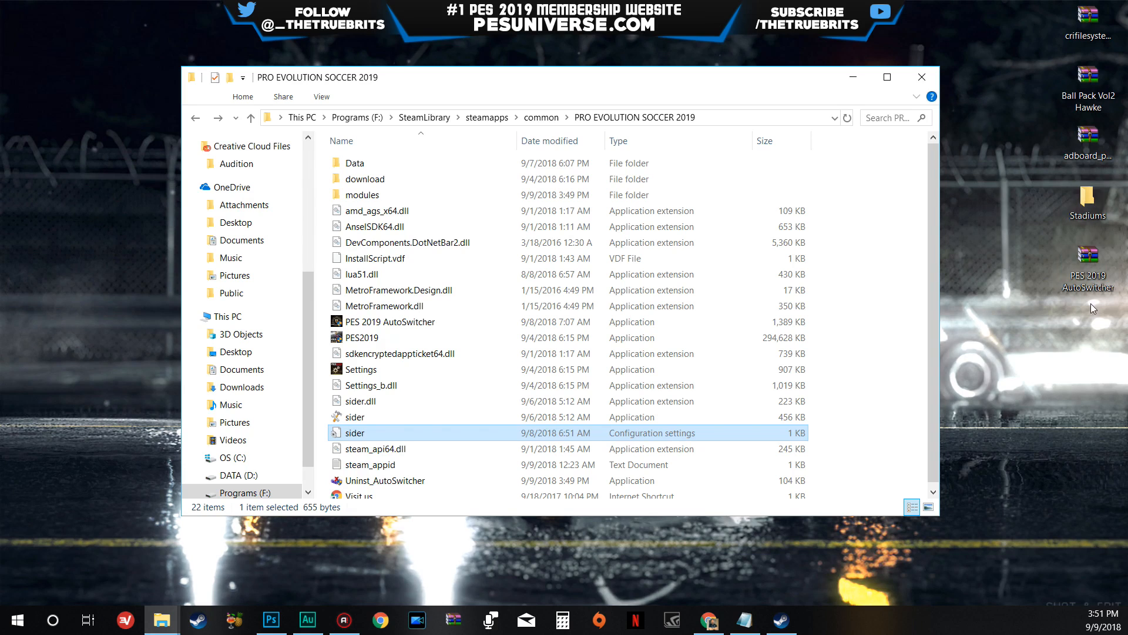
drag(1081, 79, 1032, 120)
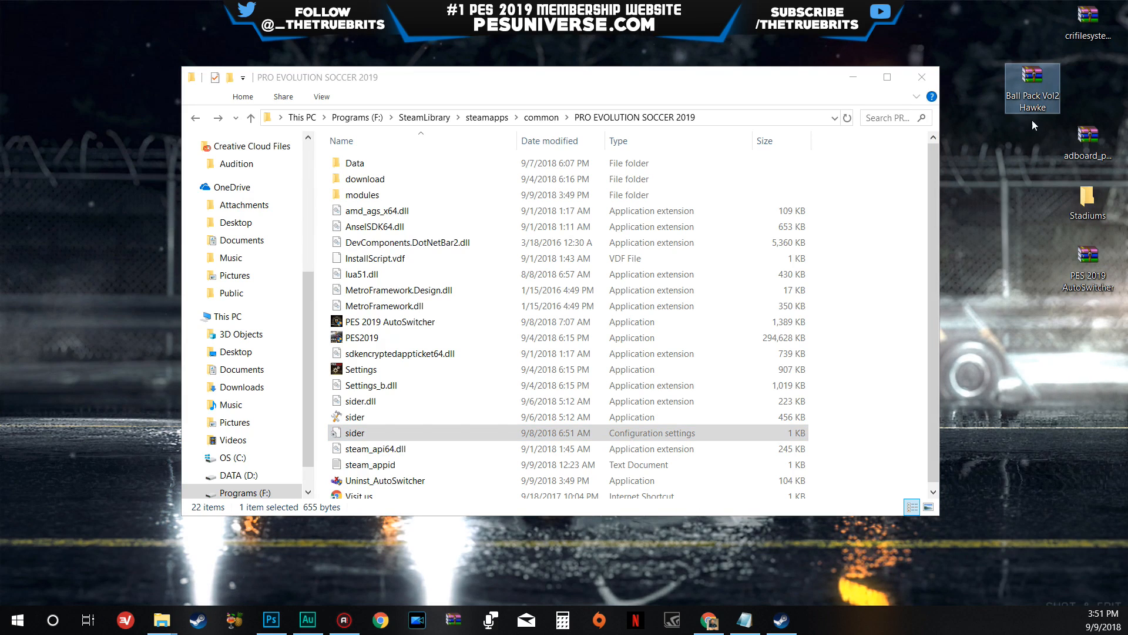
double_click(1022, 92)
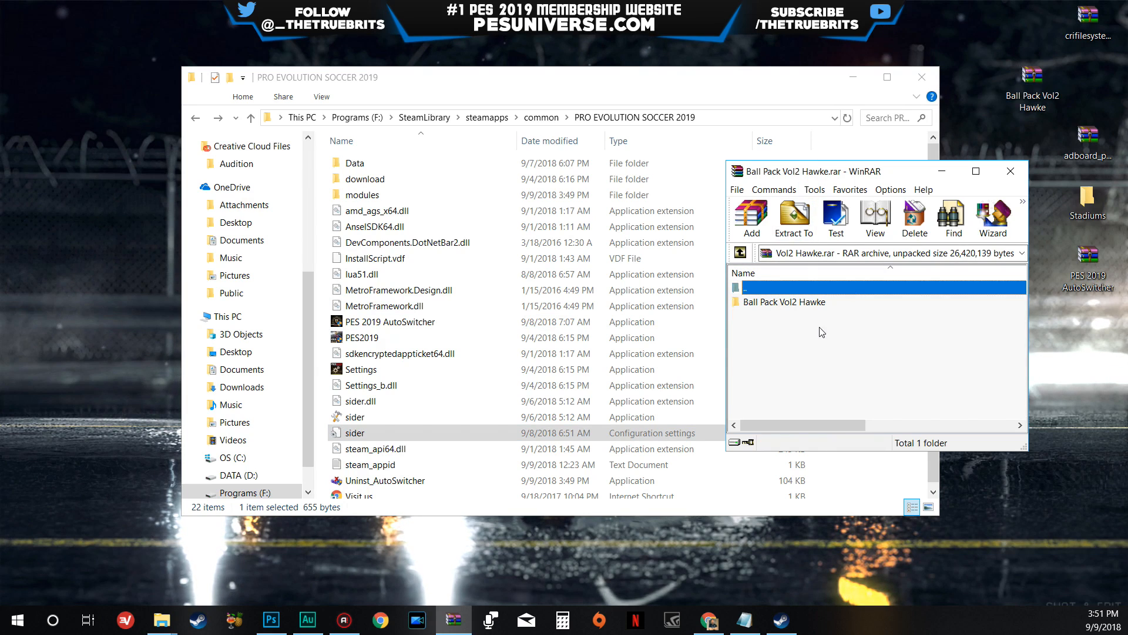
click(846, 85)
double_click(784, 302)
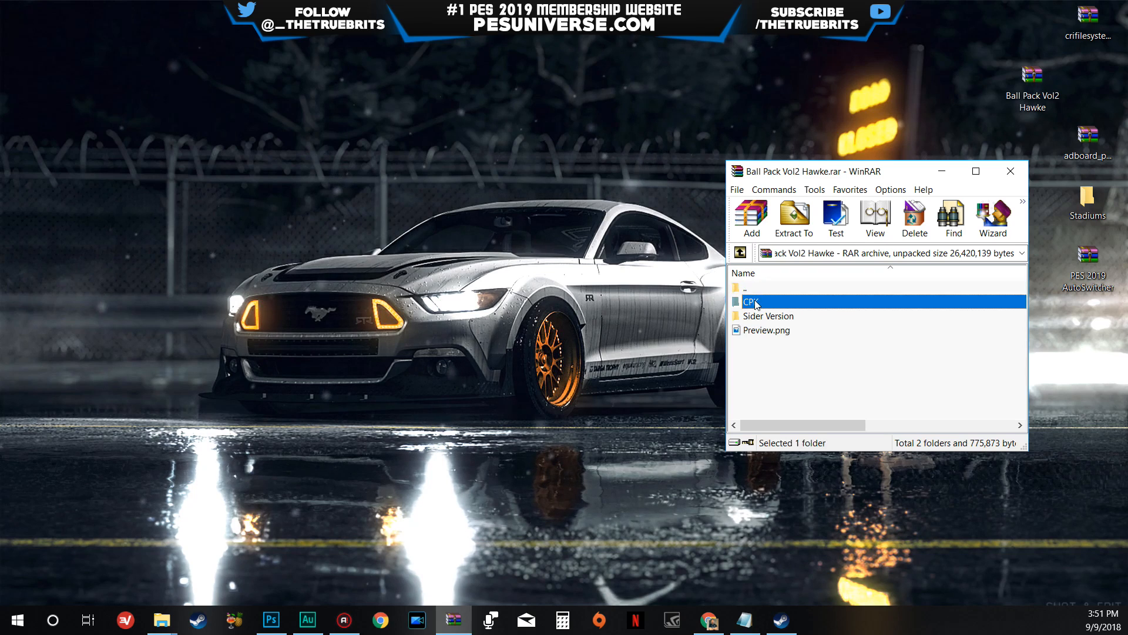
- Inspect the contents of the archive's CPK and Sider Version folders, returning to the Ball Pack Vol2 Hawke folder
double_click(767, 301)
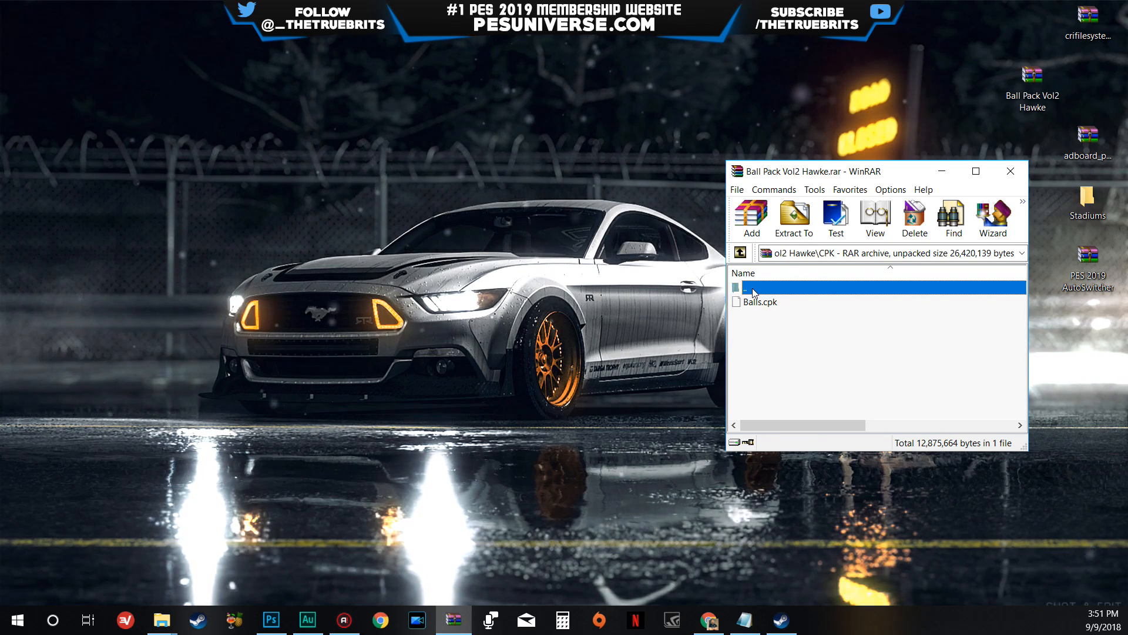
double_click(754, 290)
double_click(747, 318)
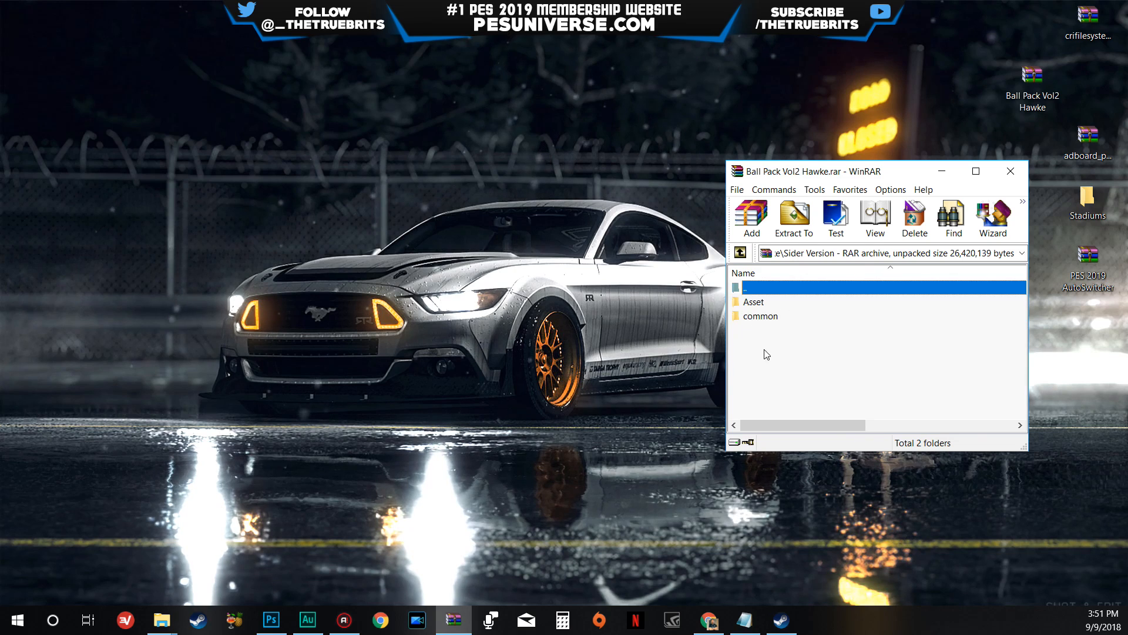
drag(765, 348, 758, 302)
click(762, 334)
click(764, 273)
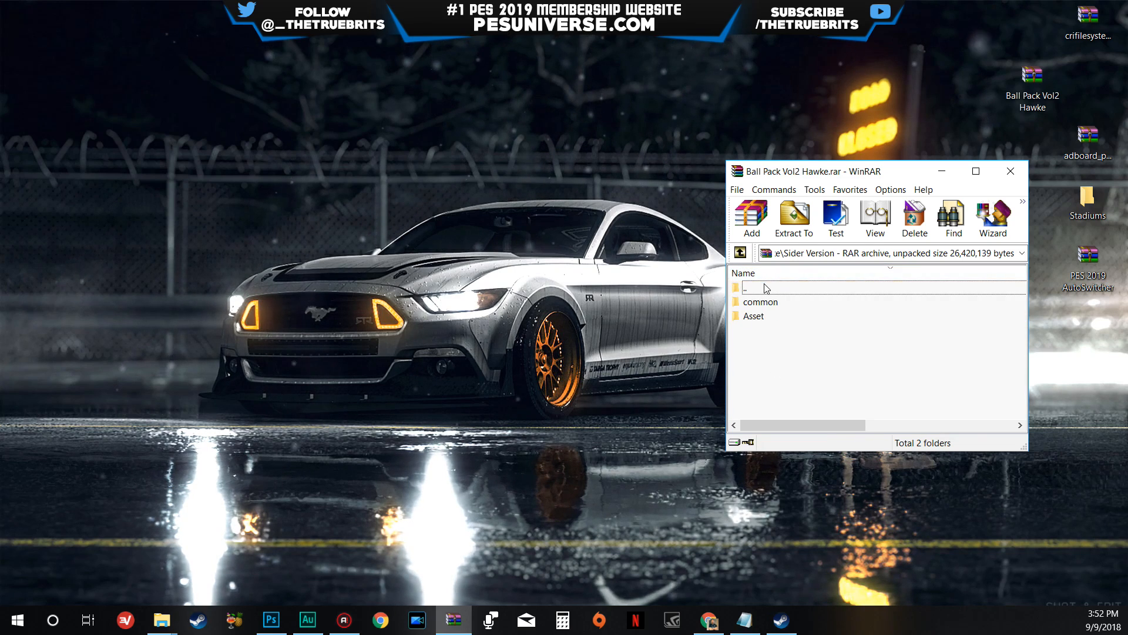
click(764, 287)
click(766, 273)
double_click(765, 287)
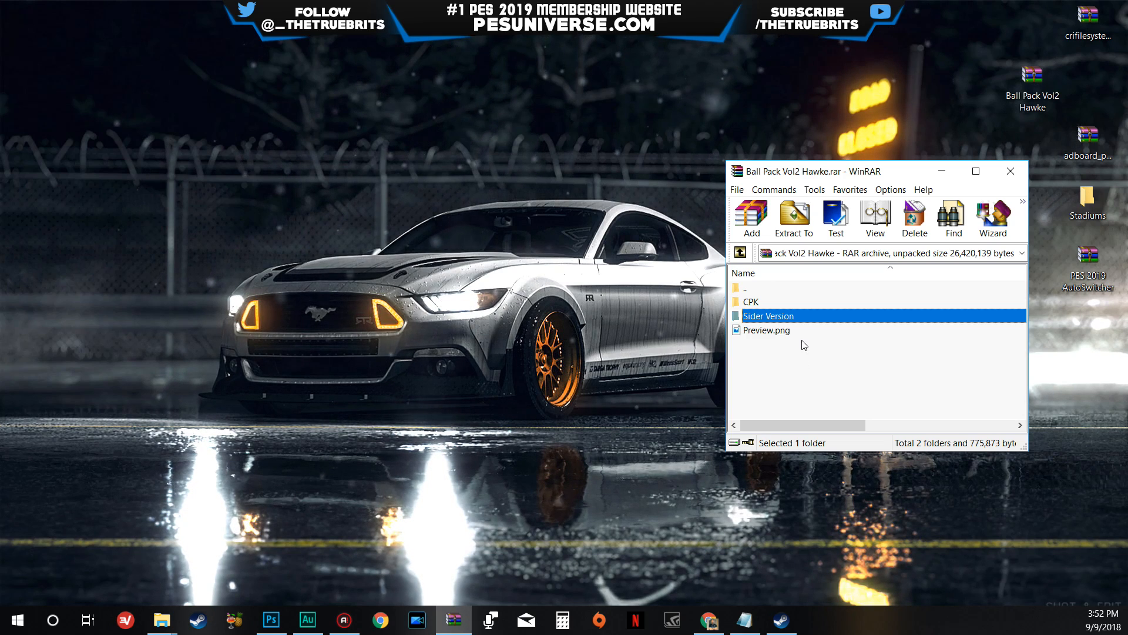
- Create a new folder named Balls in the PRO EVOLUTION SOCCER 2019 folder
mouse_move(162, 620)
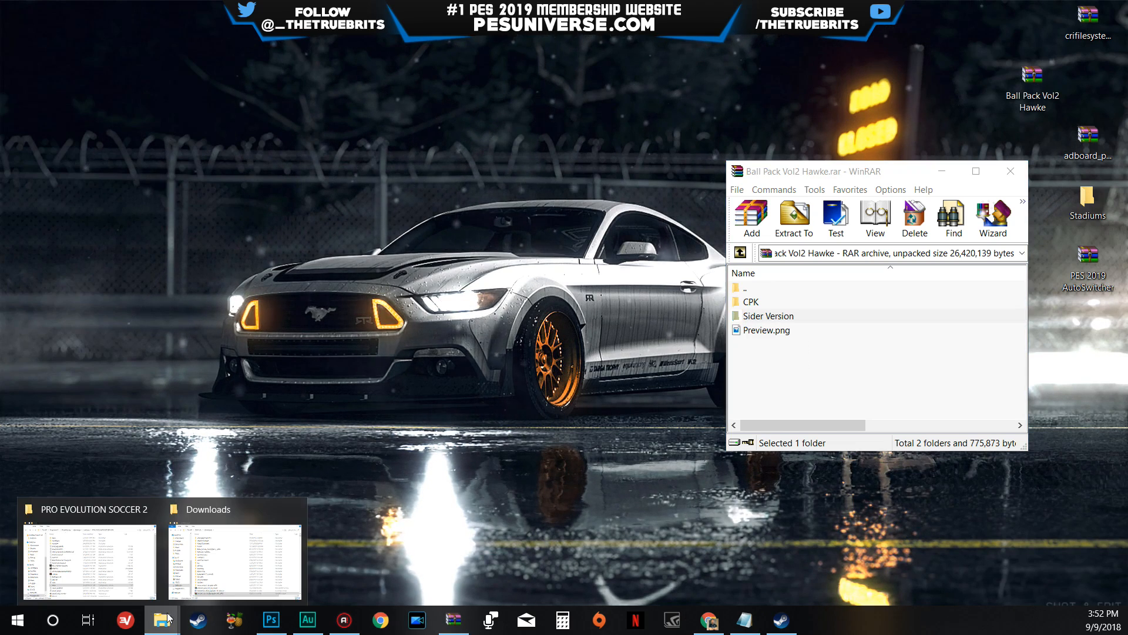
click(82, 564)
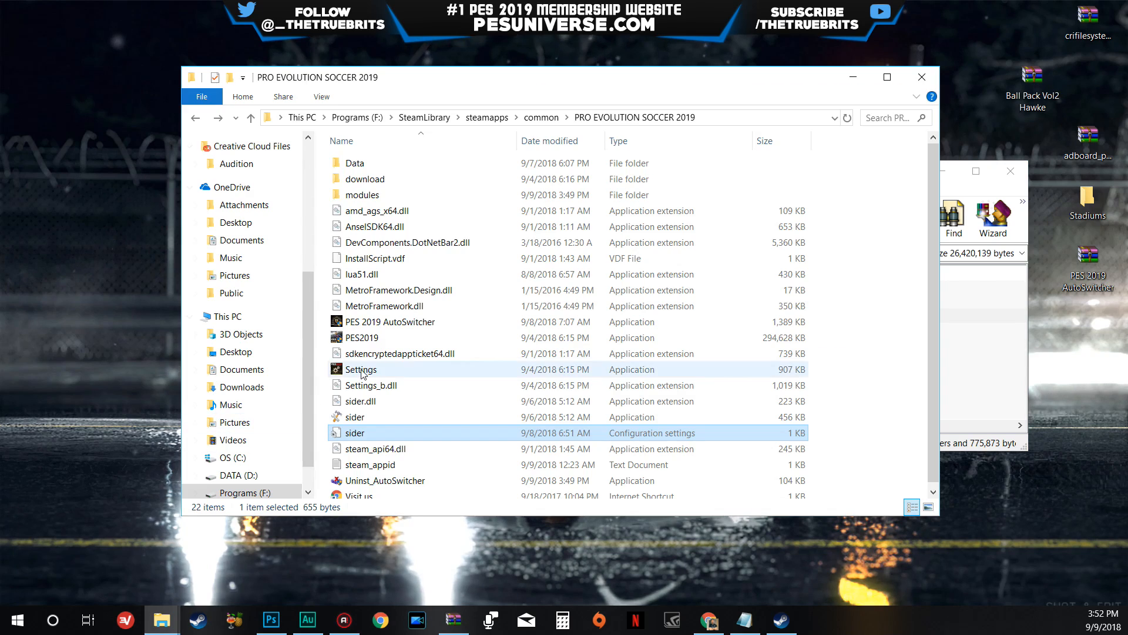
right_click(834, 251)
mouse_move(835, 429)
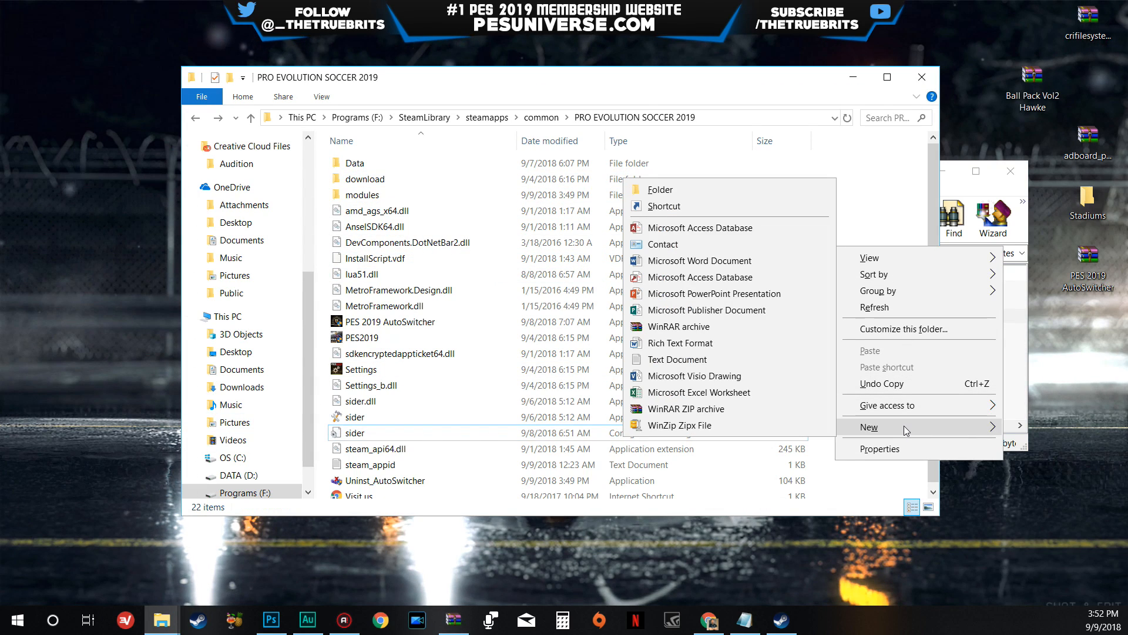
click(660, 190)
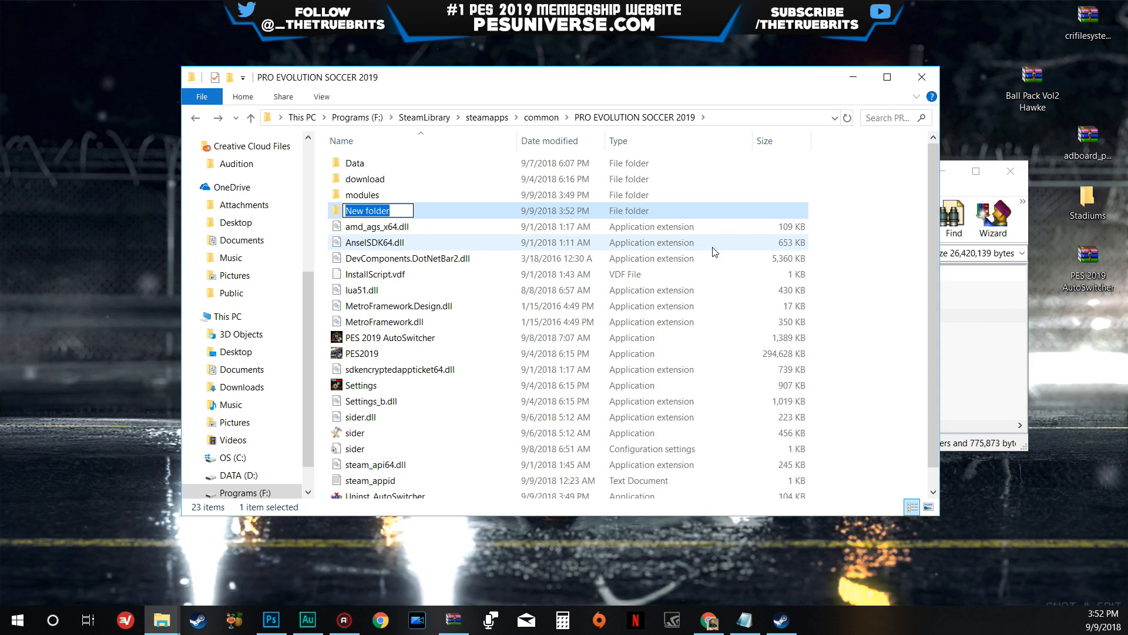
text(Ba)
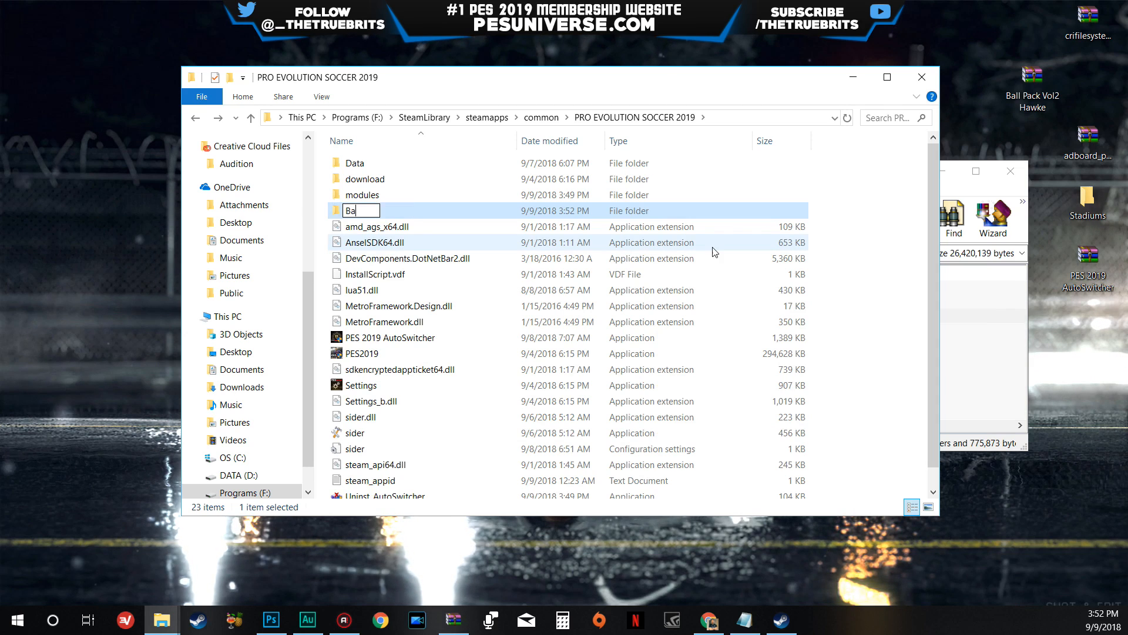
text(lls)
key(Return)
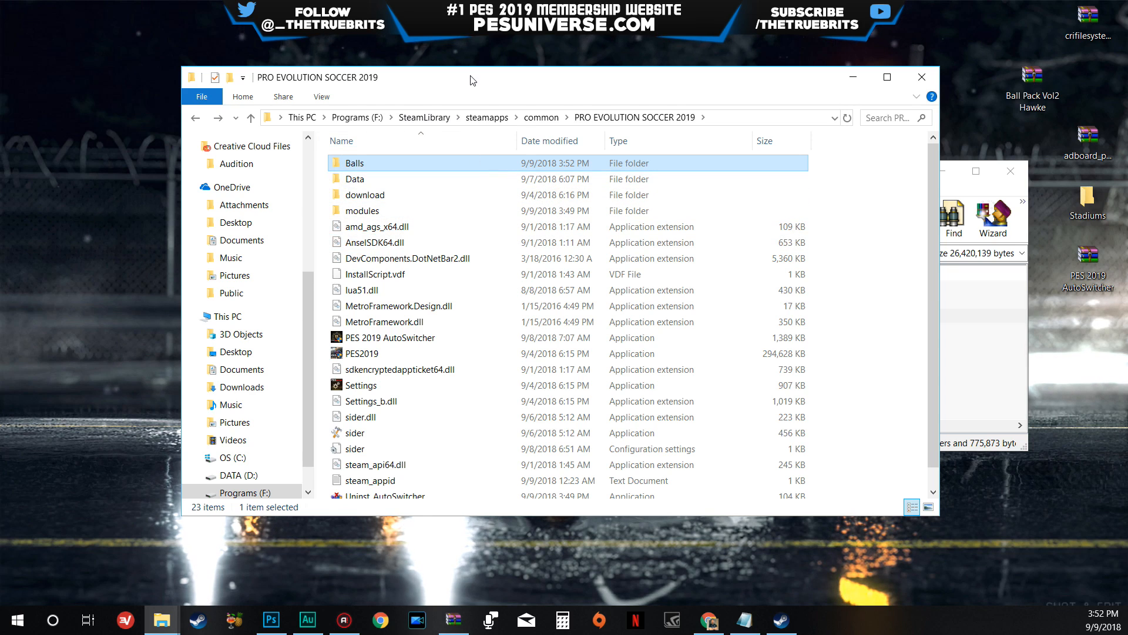
- Extract the Asset and common folders from the archive's Sider Version folder into the new Balls folder
drag(472, 80, 401, 73)
double_click(312, 163)
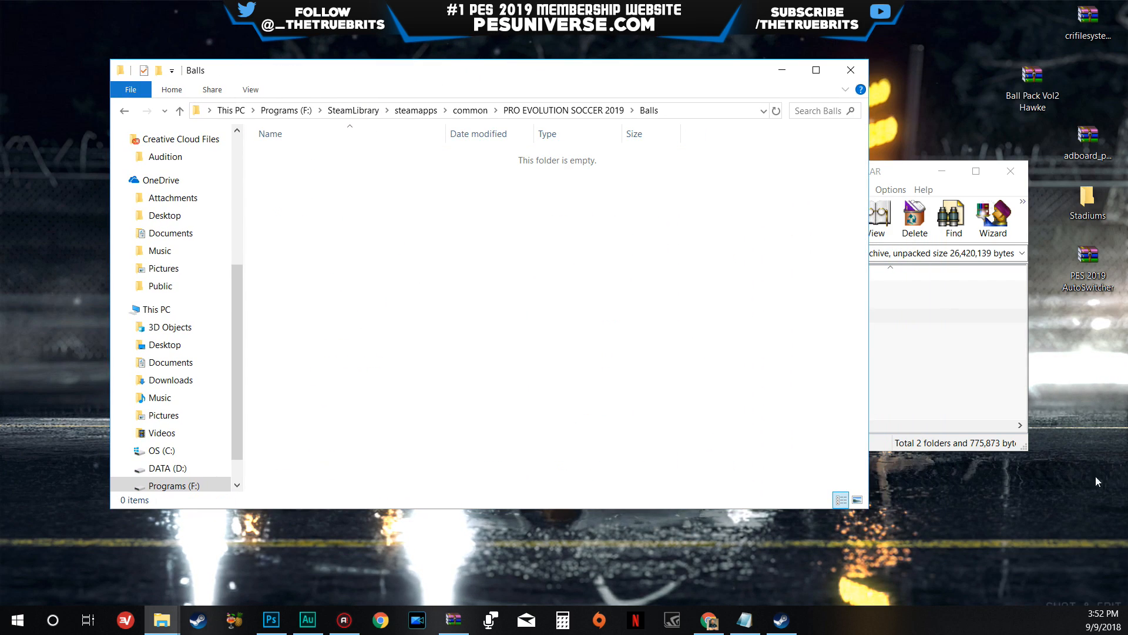
click(919, 392)
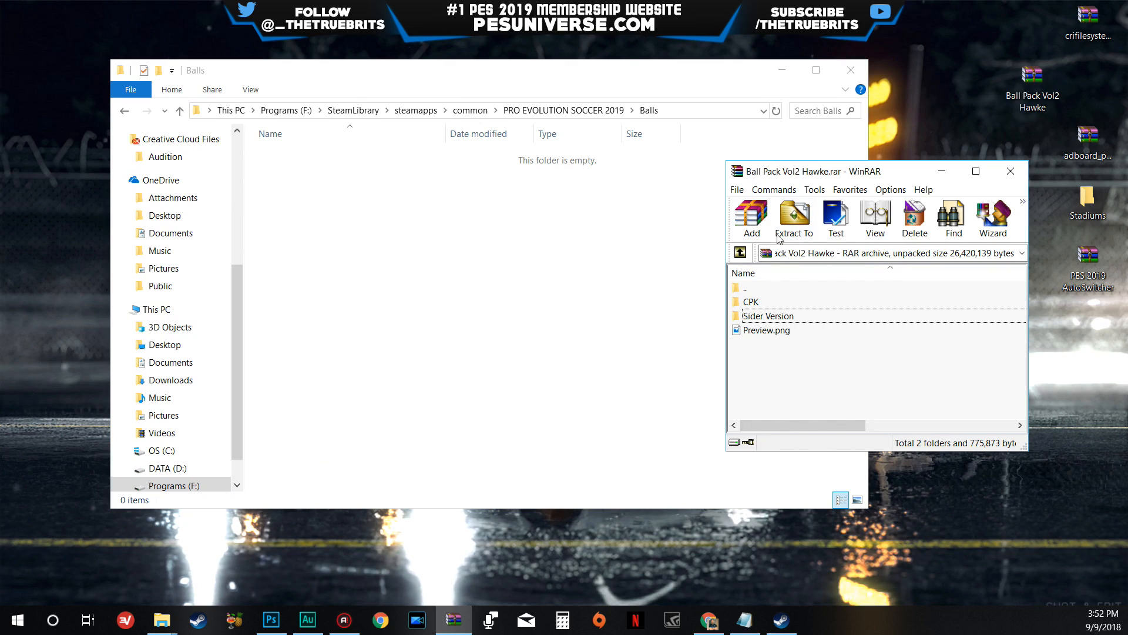
double_click(774, 318)
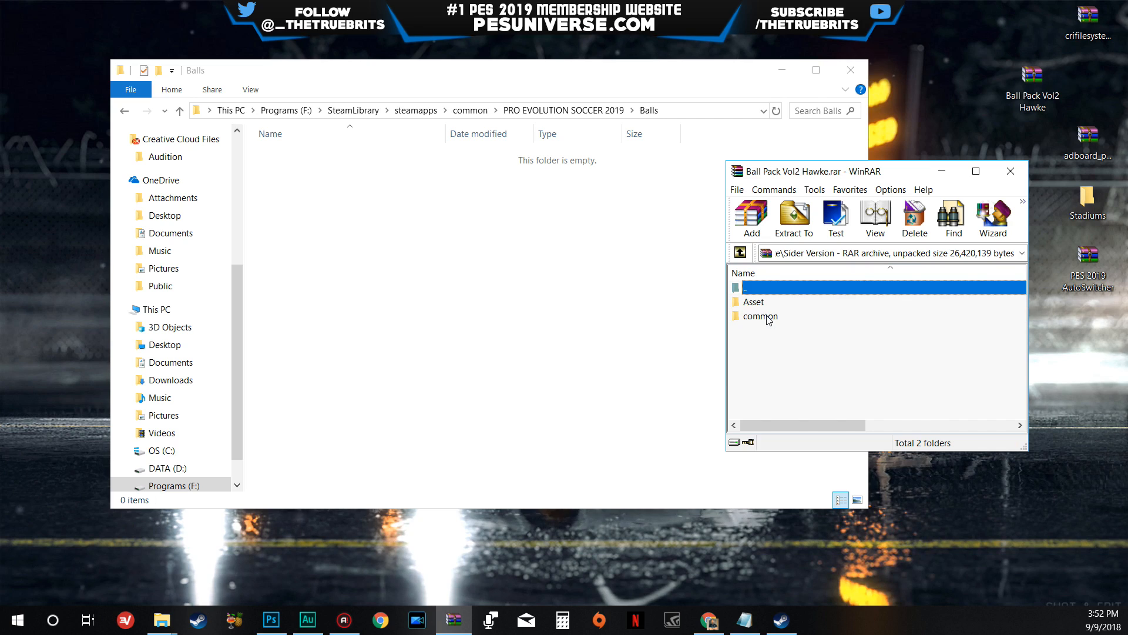
drag(777, 347, 758, 309)
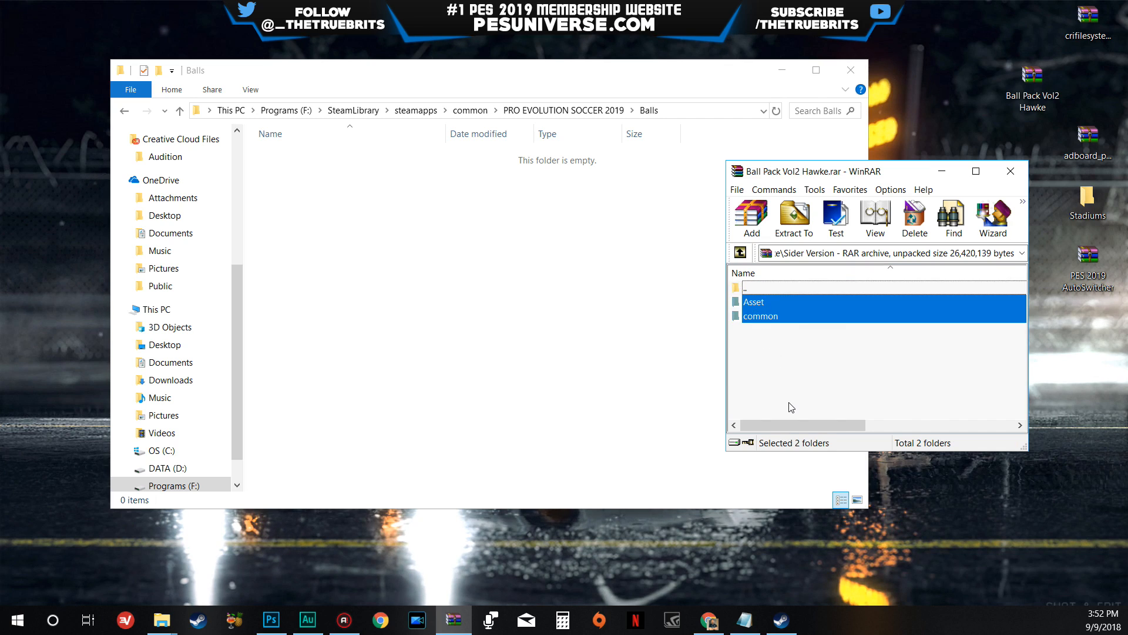
drag(766, 321, 499, 270)
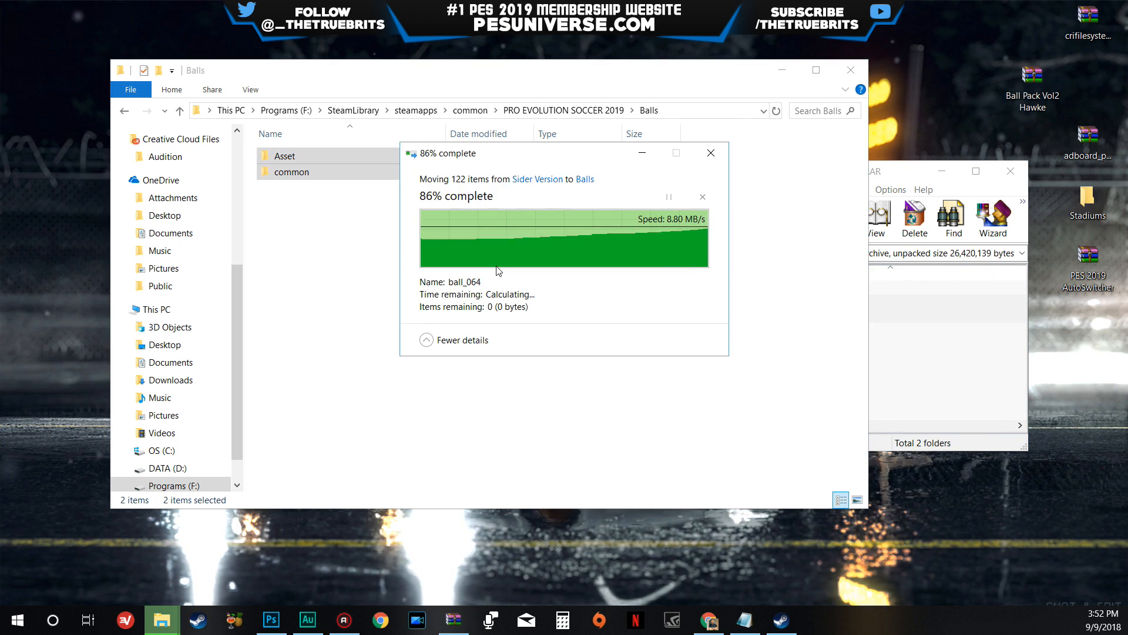
click(517, 276)
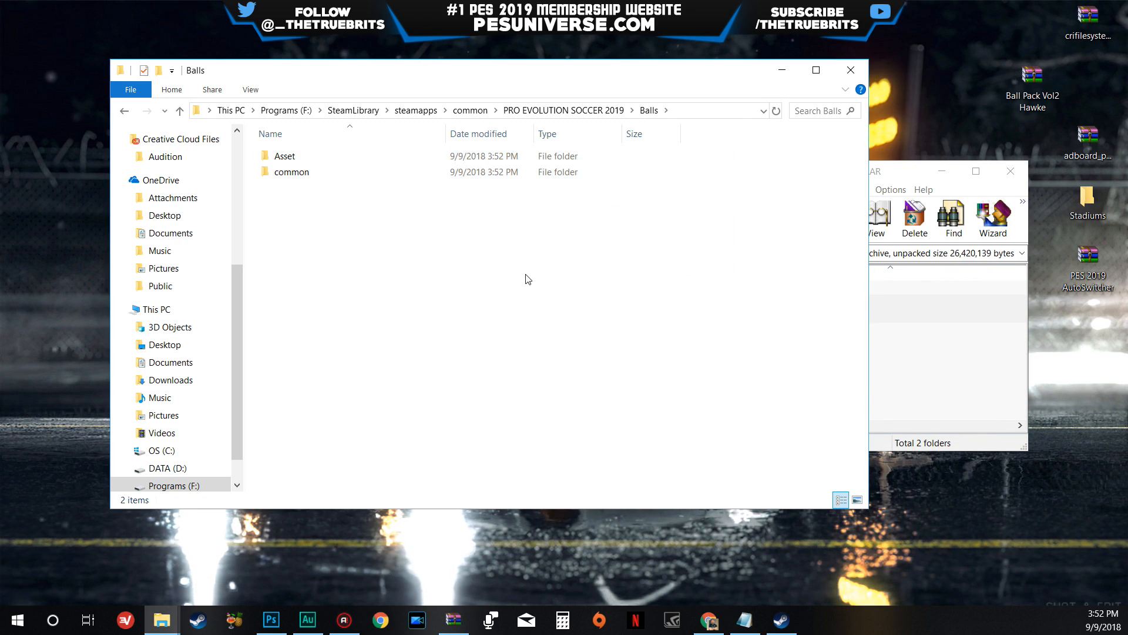
- Close the Ball Pack archive and return from Balls to the PRO EVOLUTION SOCCER 2019 folder
click(915, 335)
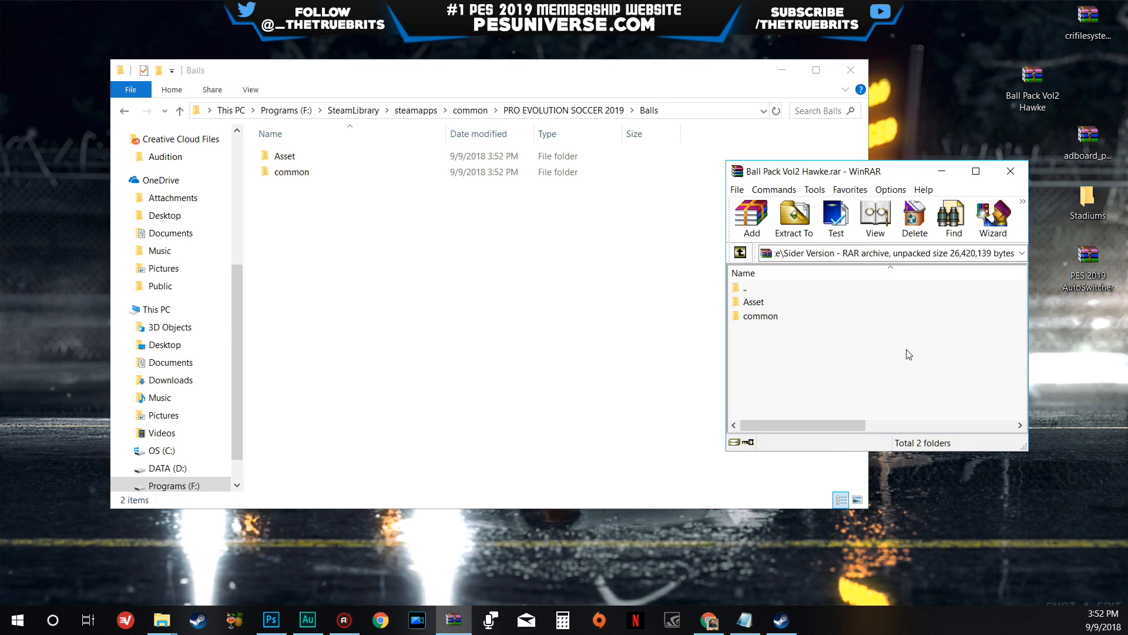
double_click(767, 287)
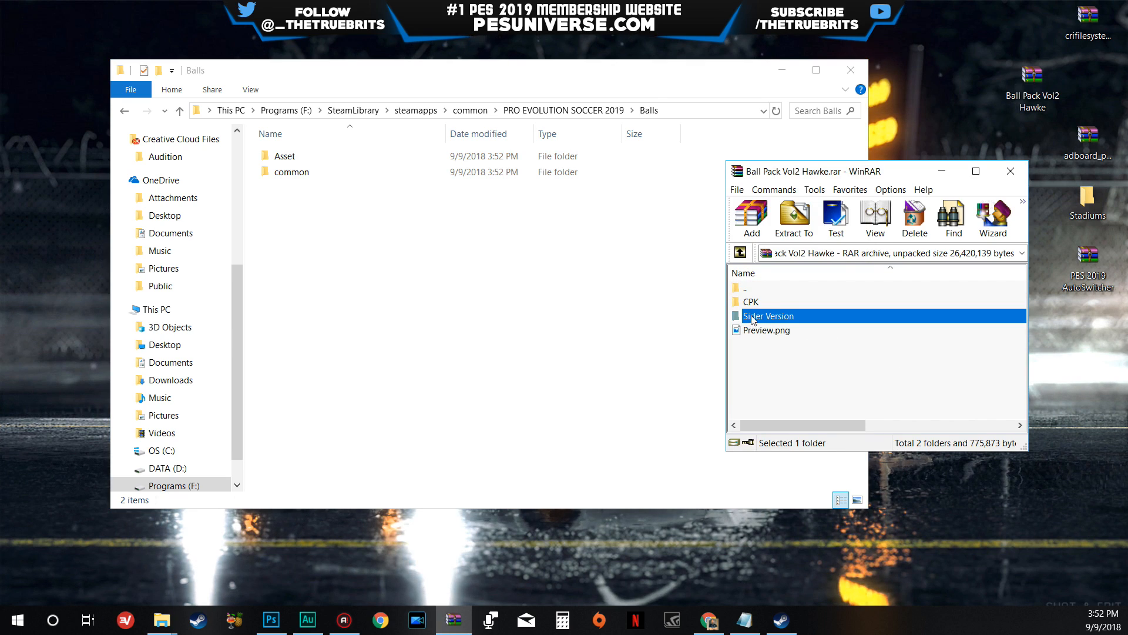
click(292, 171)
click(1011, 171)
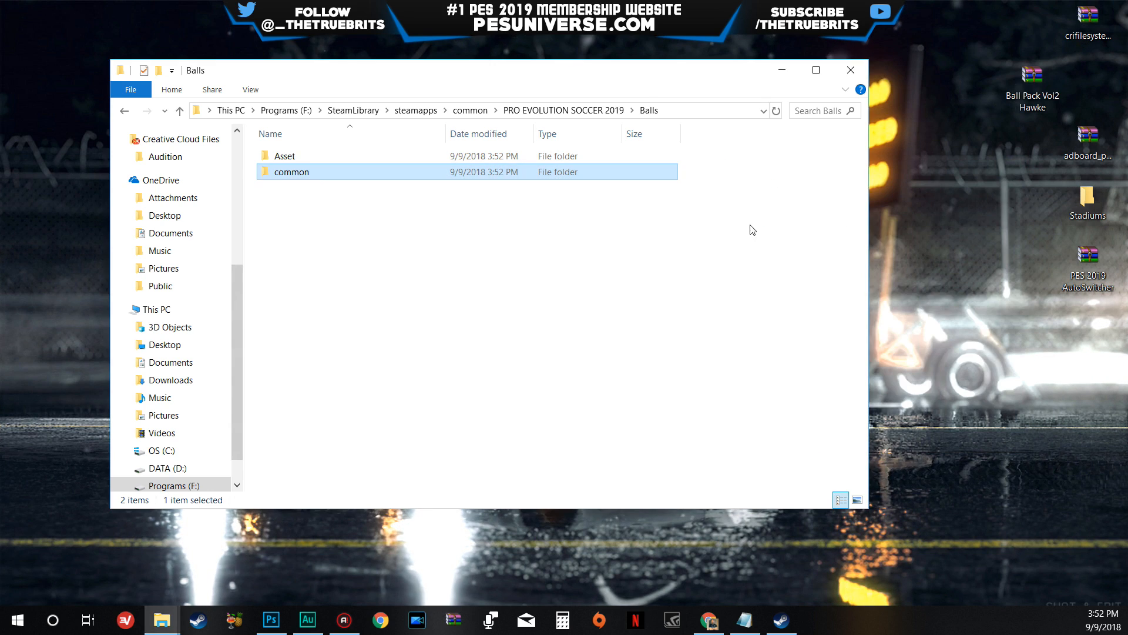
key(alt+Left)
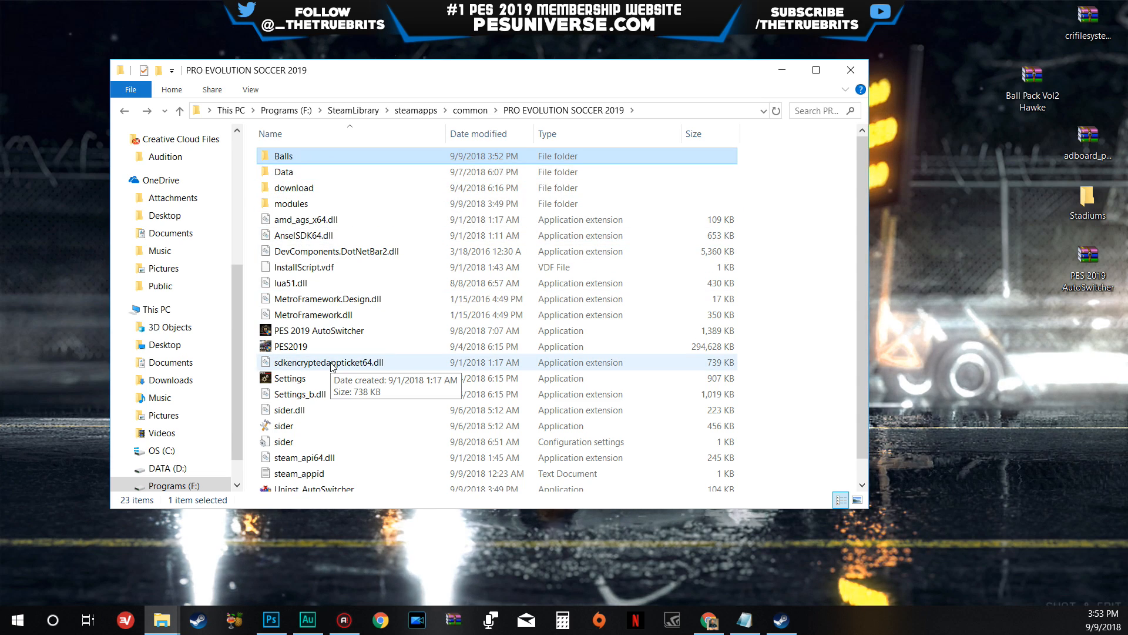
- Open the sider configuration file in Notepad and duplicate the Ball Cursor cpk.root line directly beneath it
double_click(282, 442)
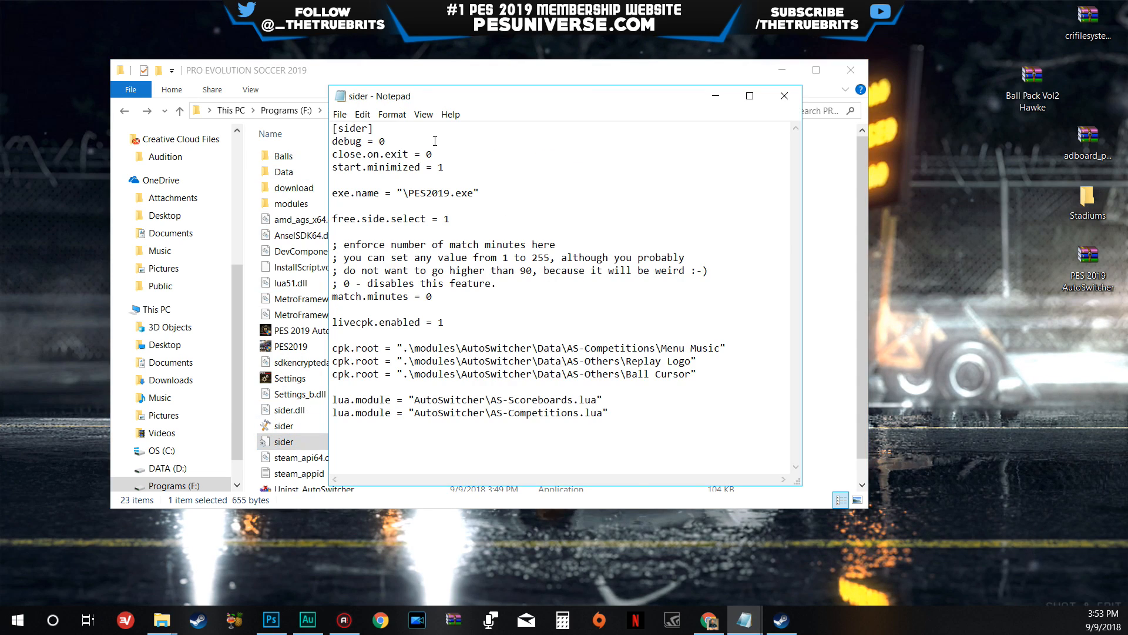
drag(458, 95, 692, 74)
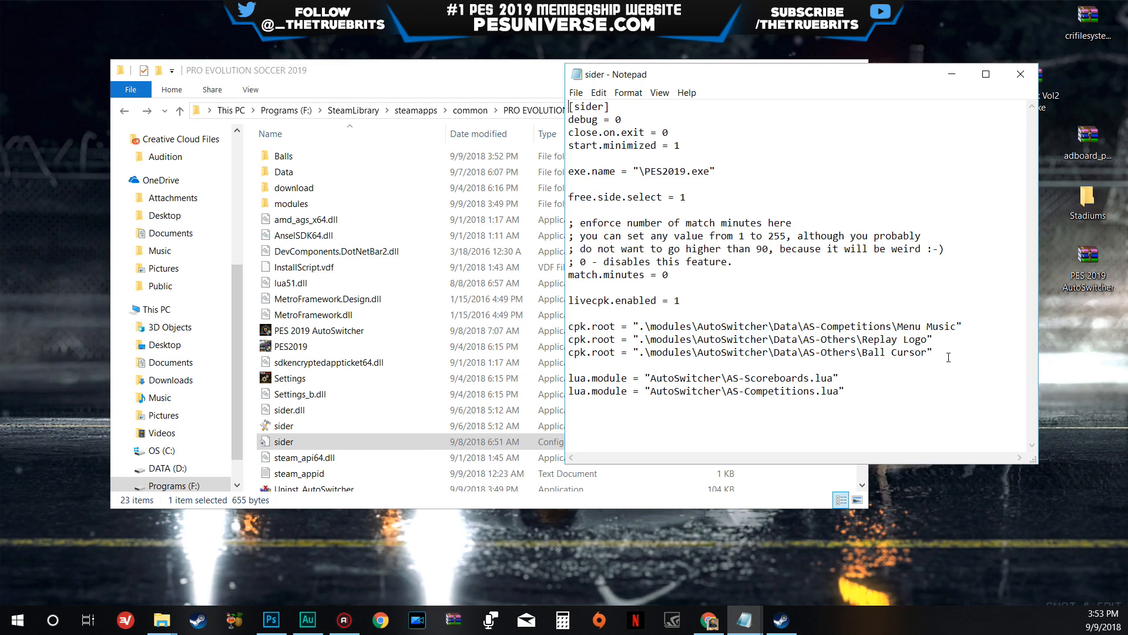
drag(936, 351, 640, 352)
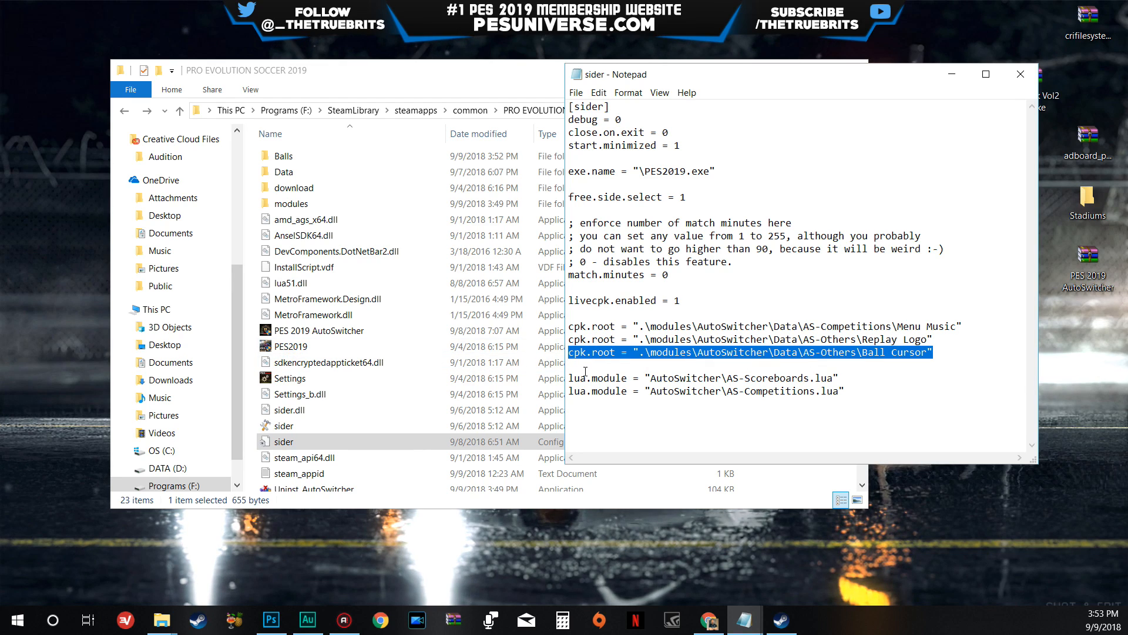
click(942, 347)
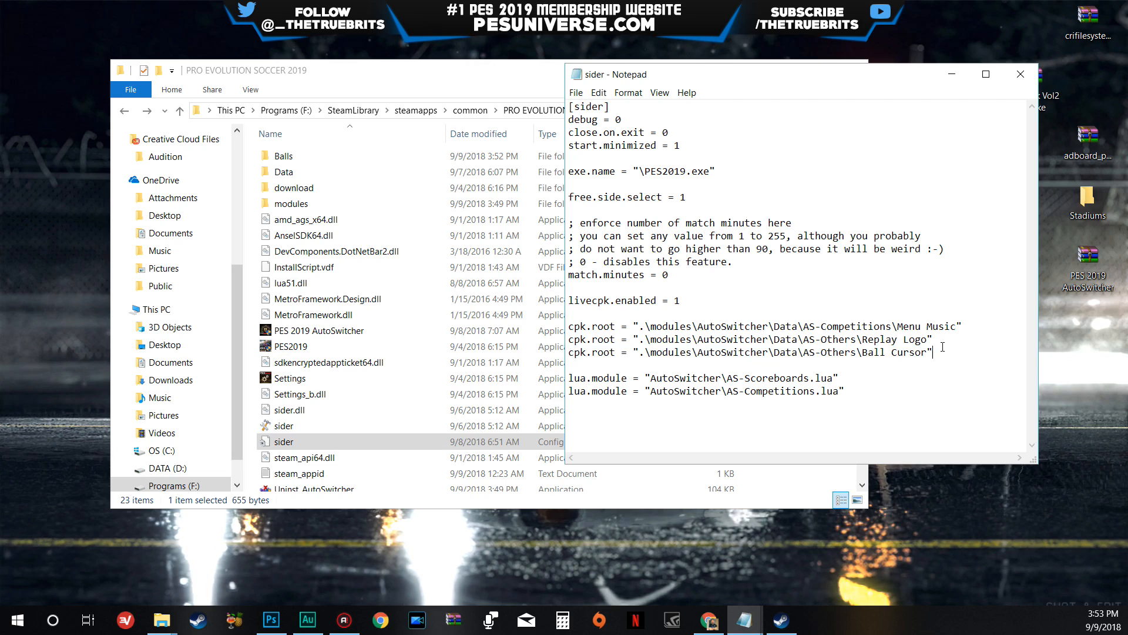
key(Return)
text(cpk.root = ".\modules\AutoSwitcher\Data\AS-Others\Ball Cursor")
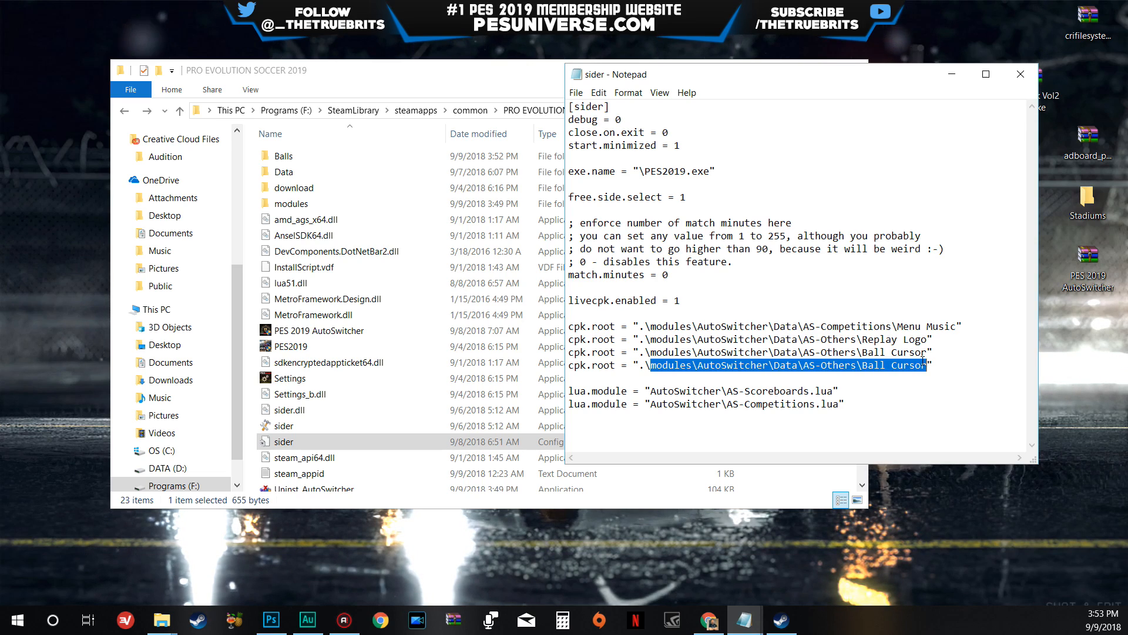
- Change the duplicated cpk.root path to ".\Balls", then save and close the sider configuration file
text(Balls)
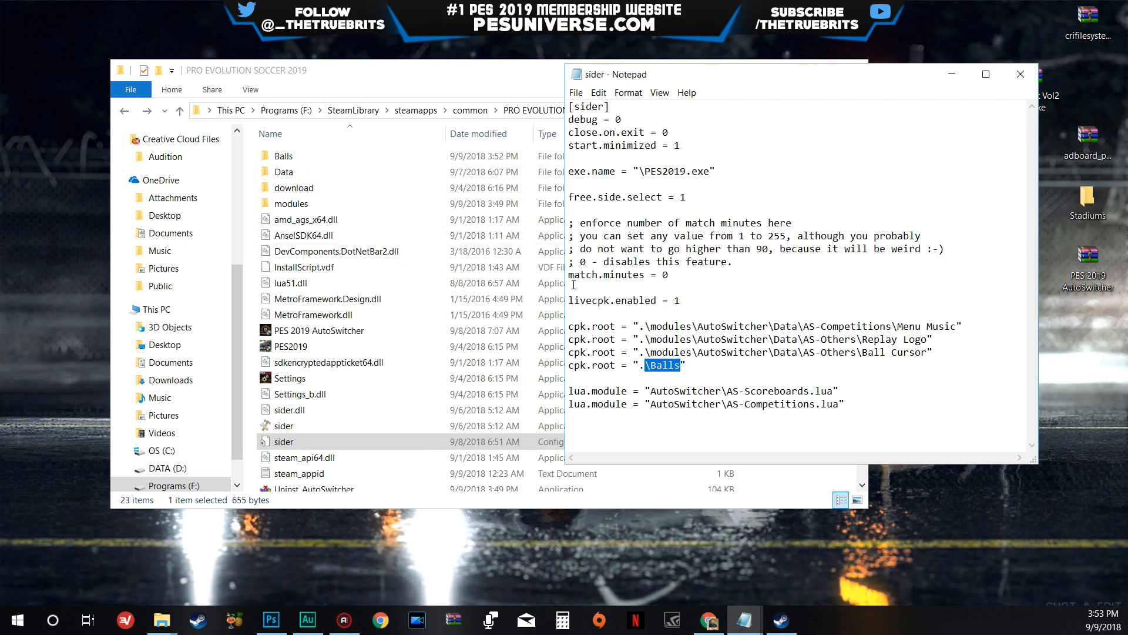
click(655, 366)
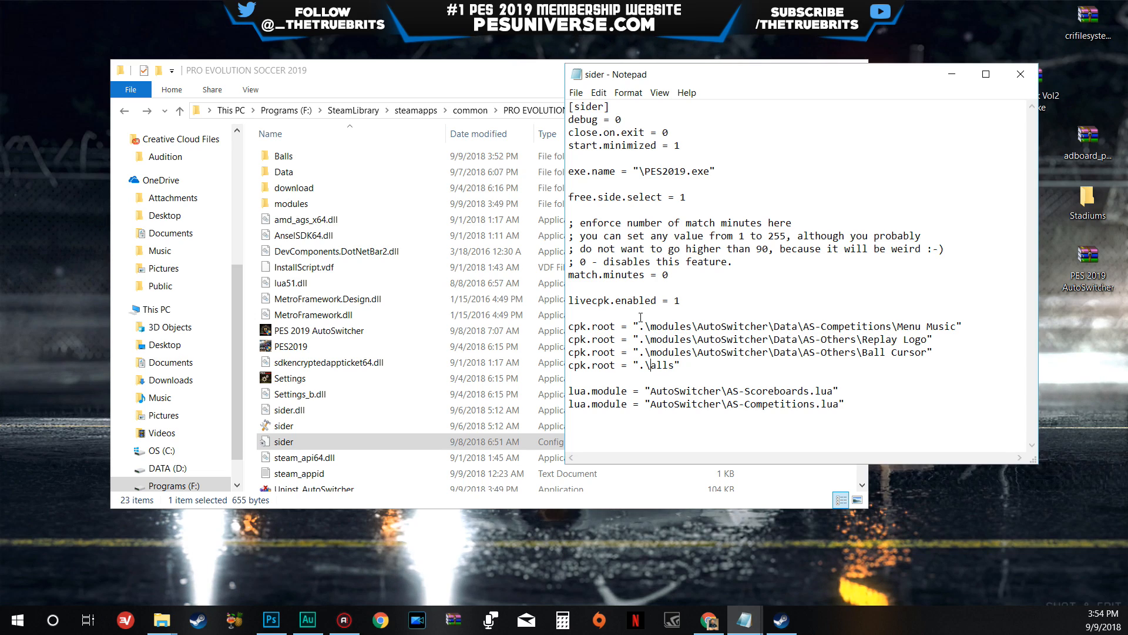
click(576, 94)
click(592, 137)
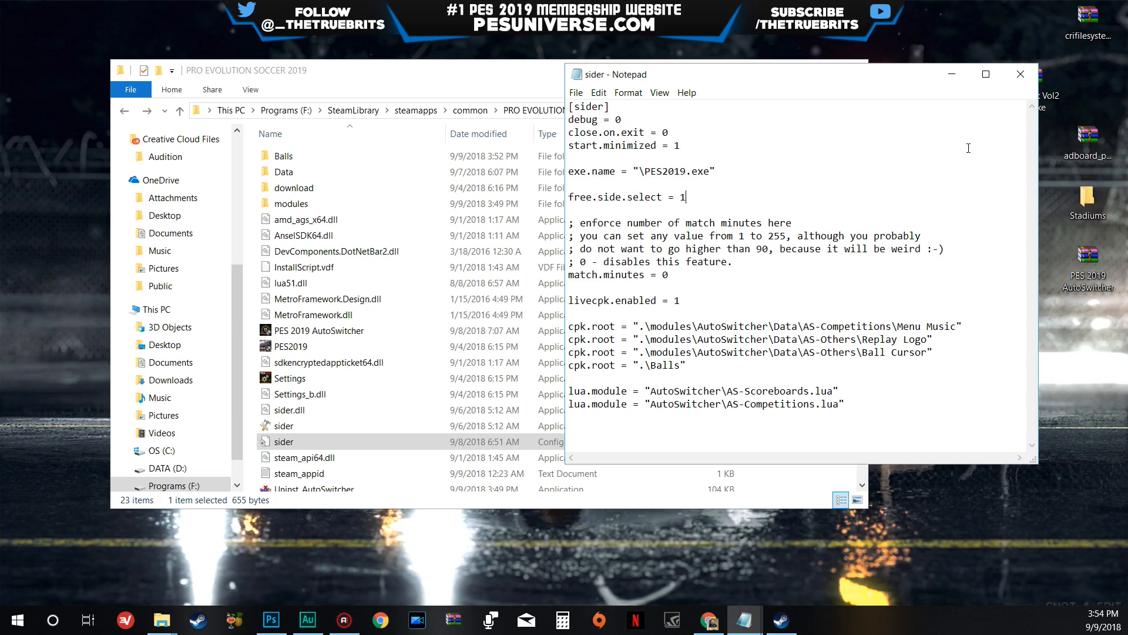
key(alt+F4)
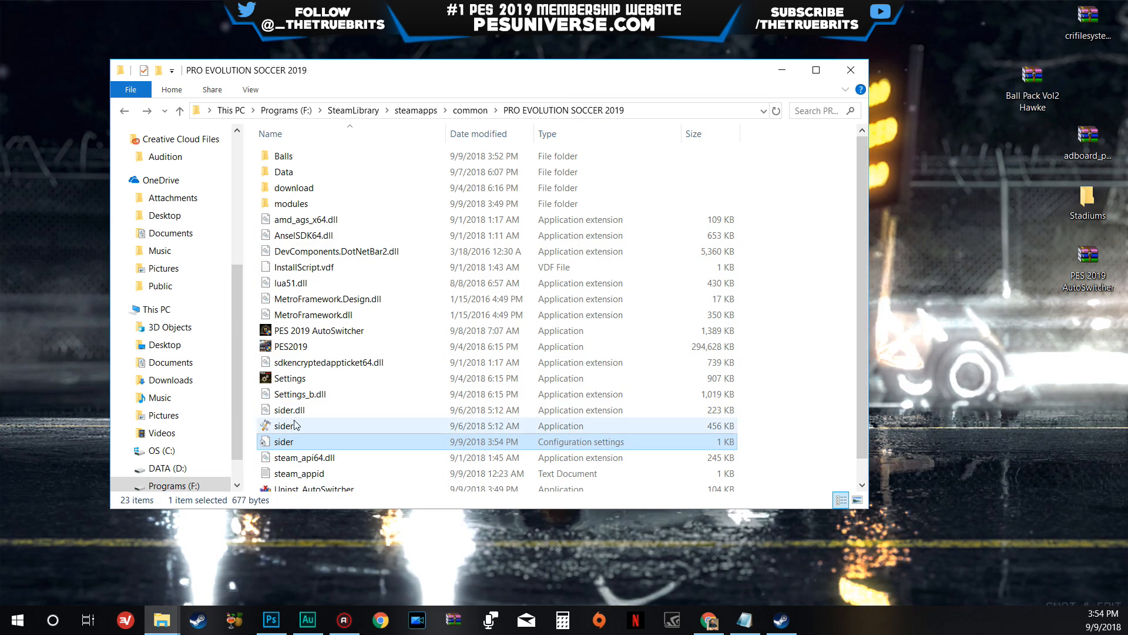
- Reopen the sider configuration file and check its saved Balls cpk.root entry
double_click(294, 442)
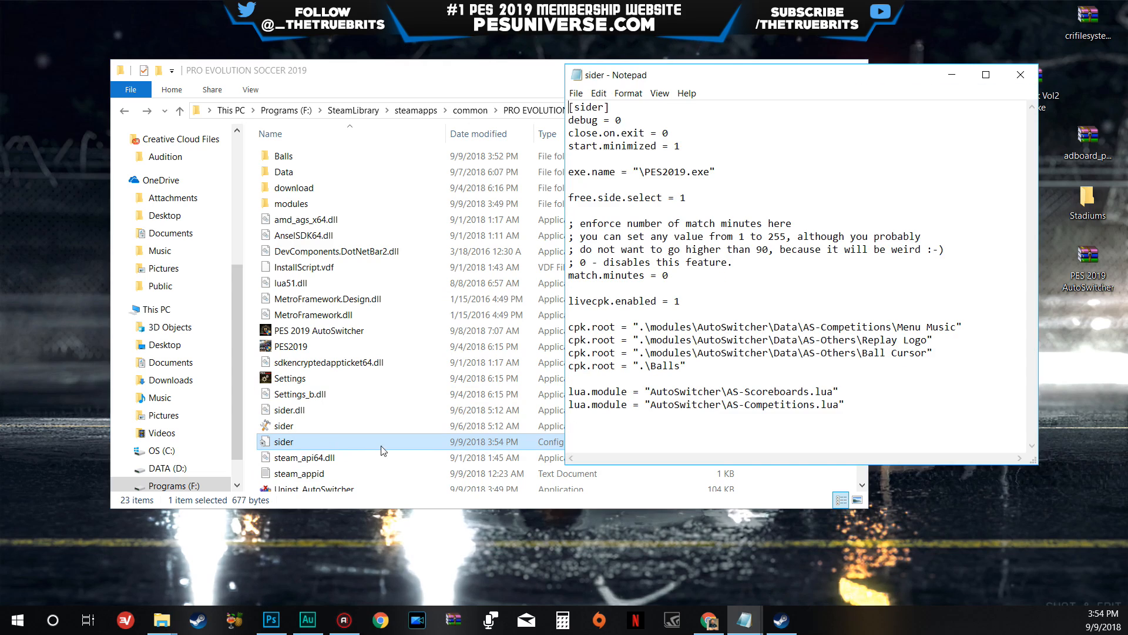
drag(596, 365, 580, 366)
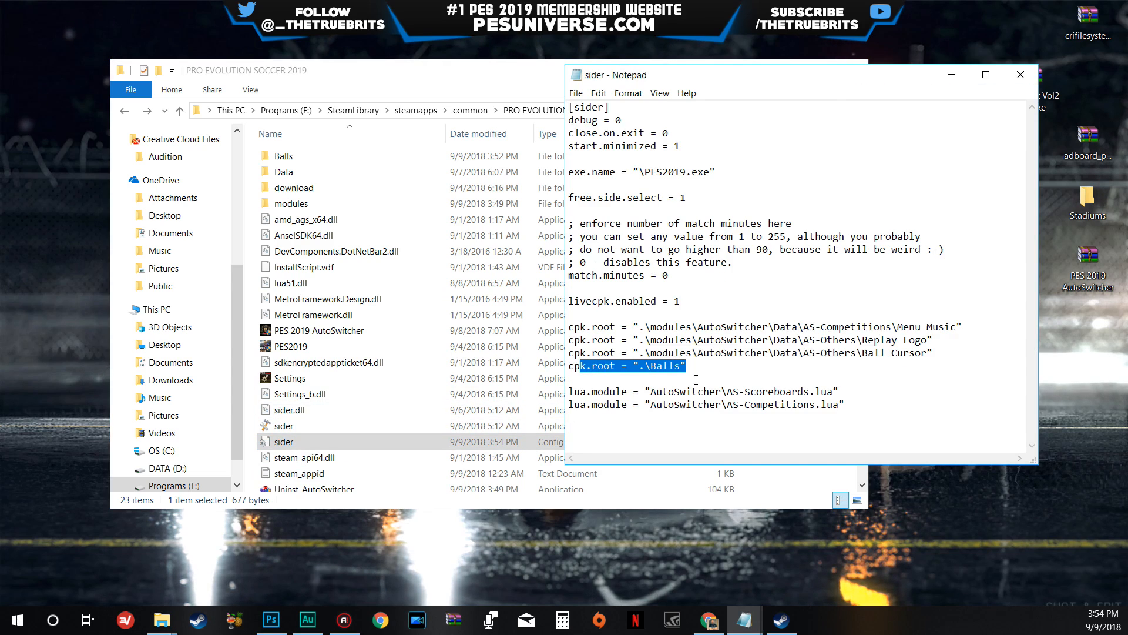
- Close the sider configuration file, then open the desktop's Stadiums folder and select STADIUM#MJTS#PES2019.cpk
click(1029, 77)
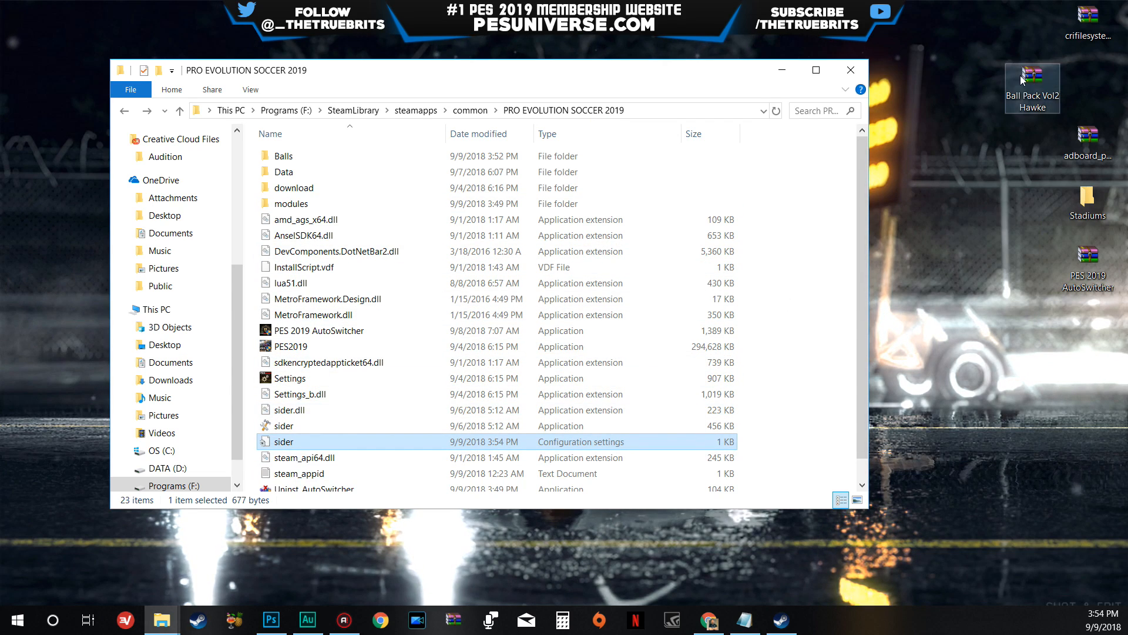
drag(1023, 77, 1079, 89)
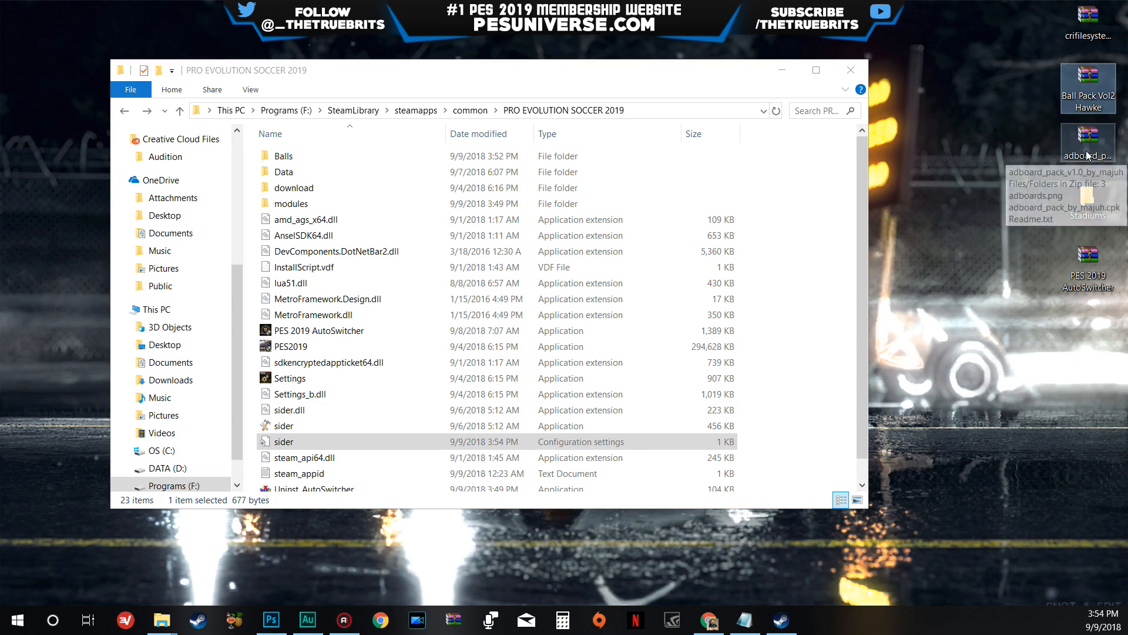
double_click(1088, 199)
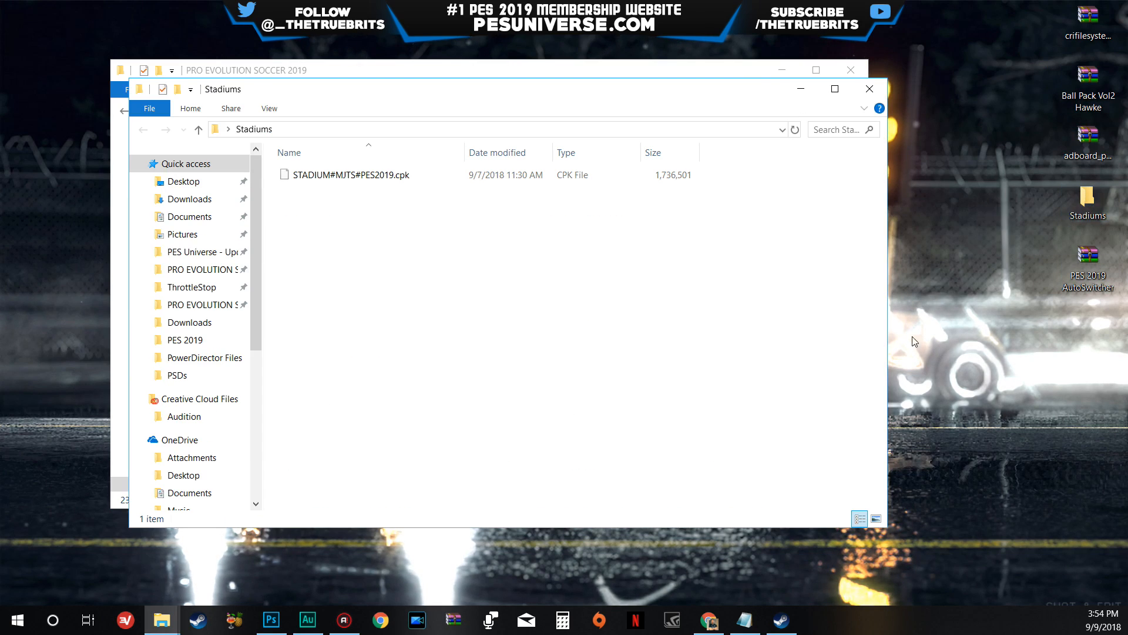
drag(362, 88, 501, 122)
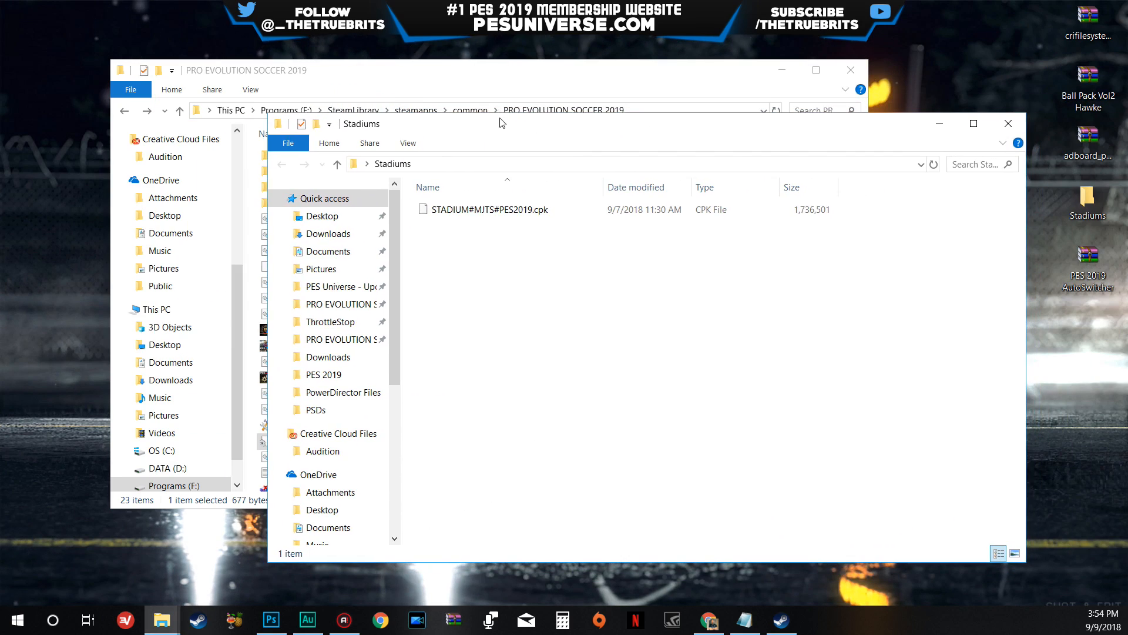
click(514, 211)
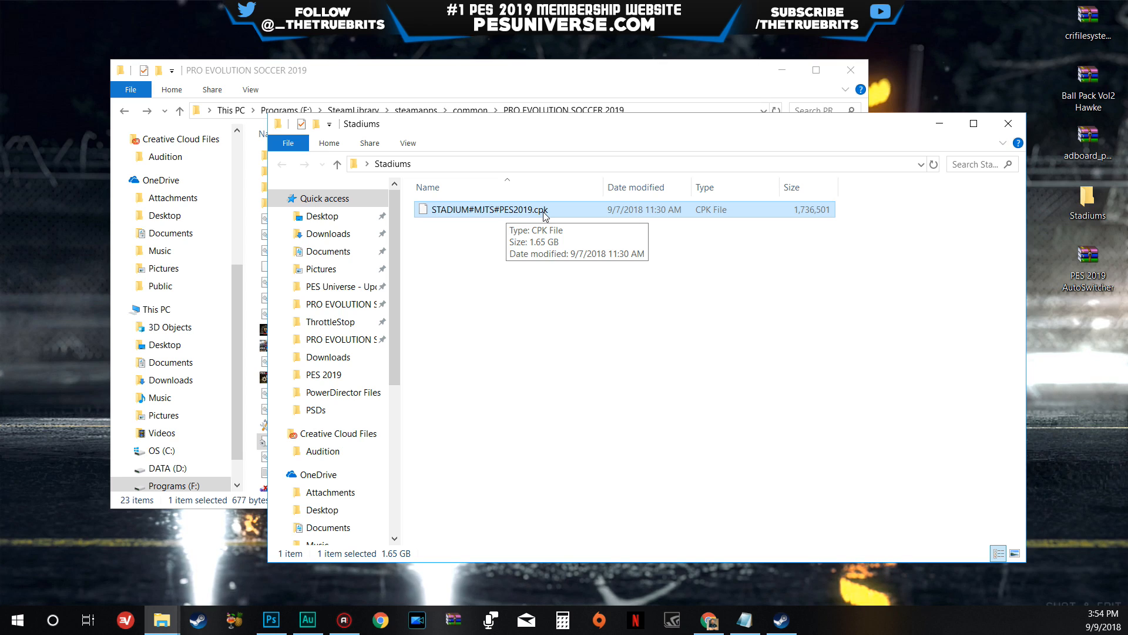
- Minimise the folder windows and open the crifilesystem v2.40.13.0 folder inside the desktop's crifilesystem archive, enlarging the archive window
click(940, 125)
click(782, 70)
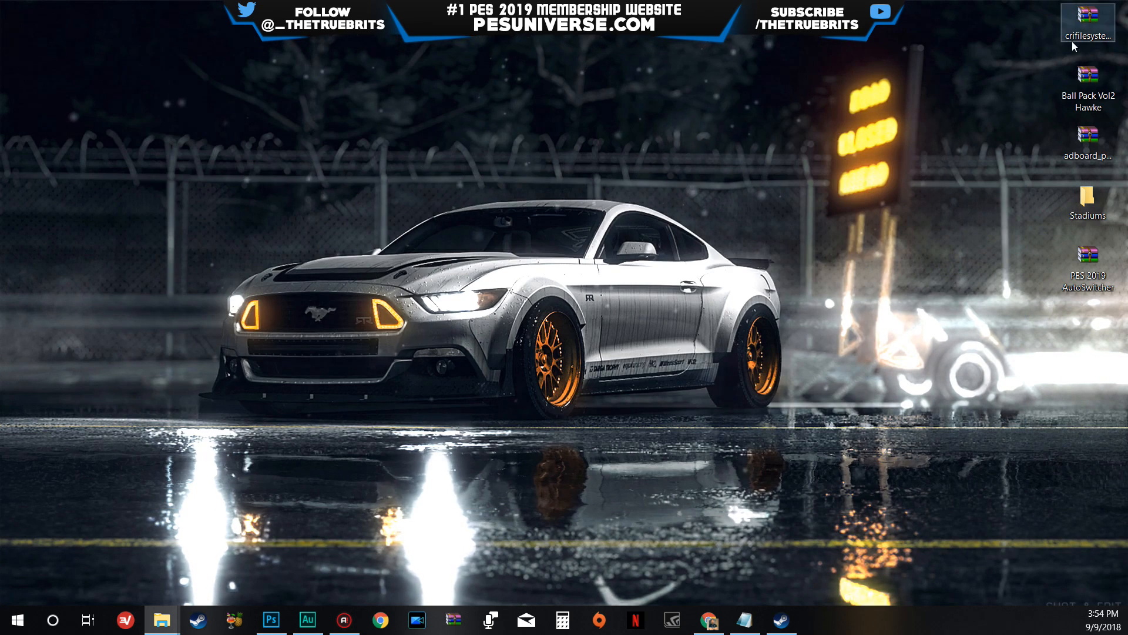
drag(1088, 21, 588, 196)
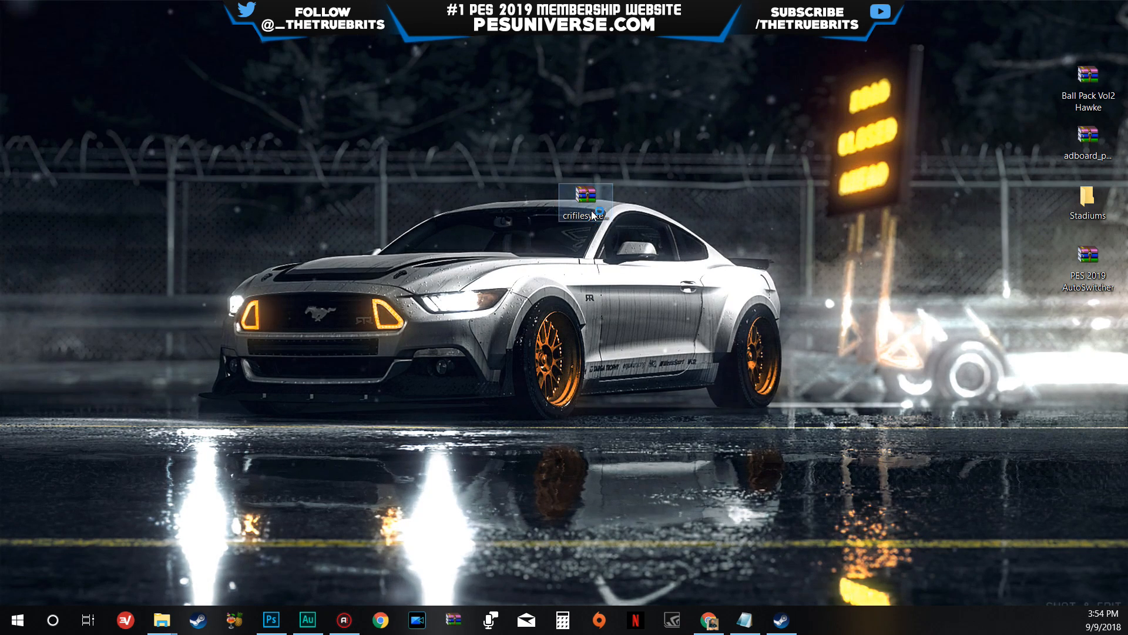
double_click(591, 210)
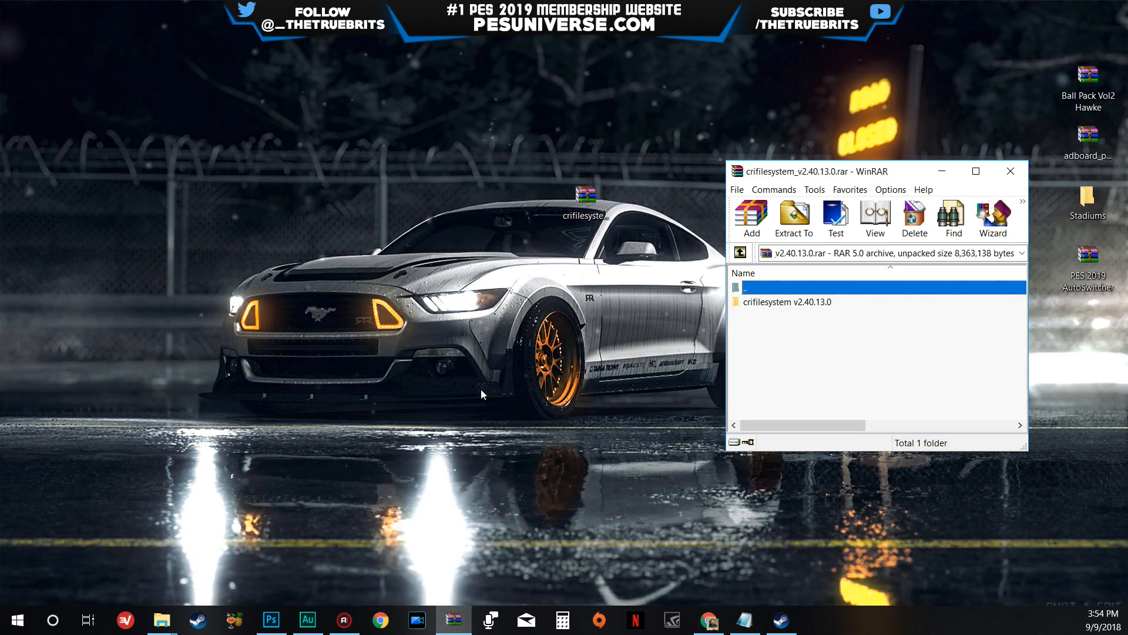
double_click(784, 302)
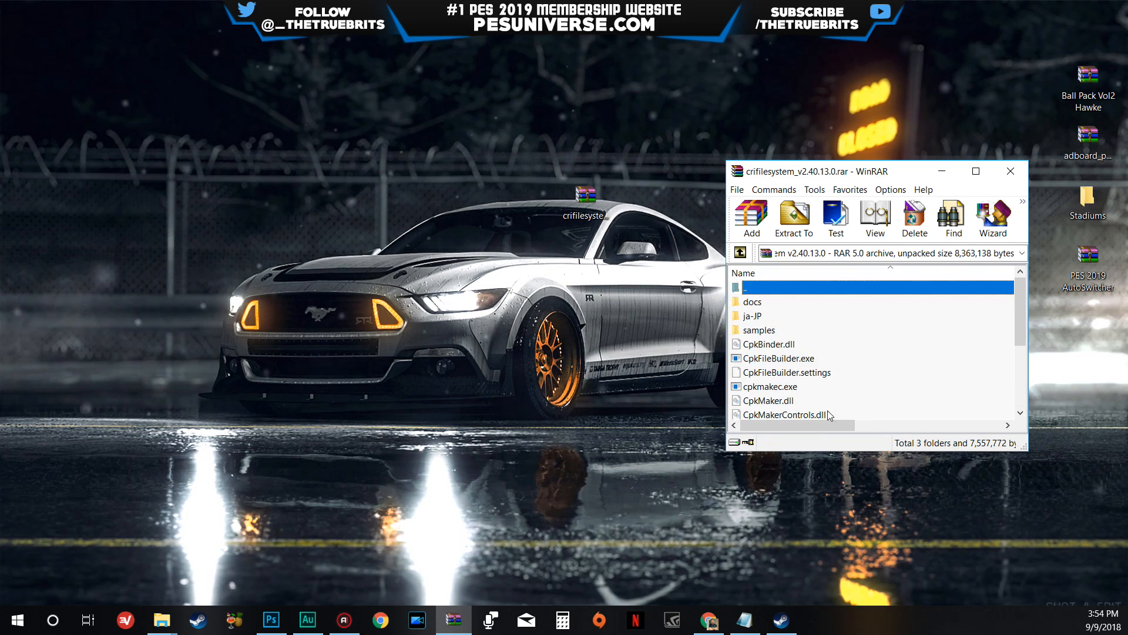
drag(968, 451, 969, 513)
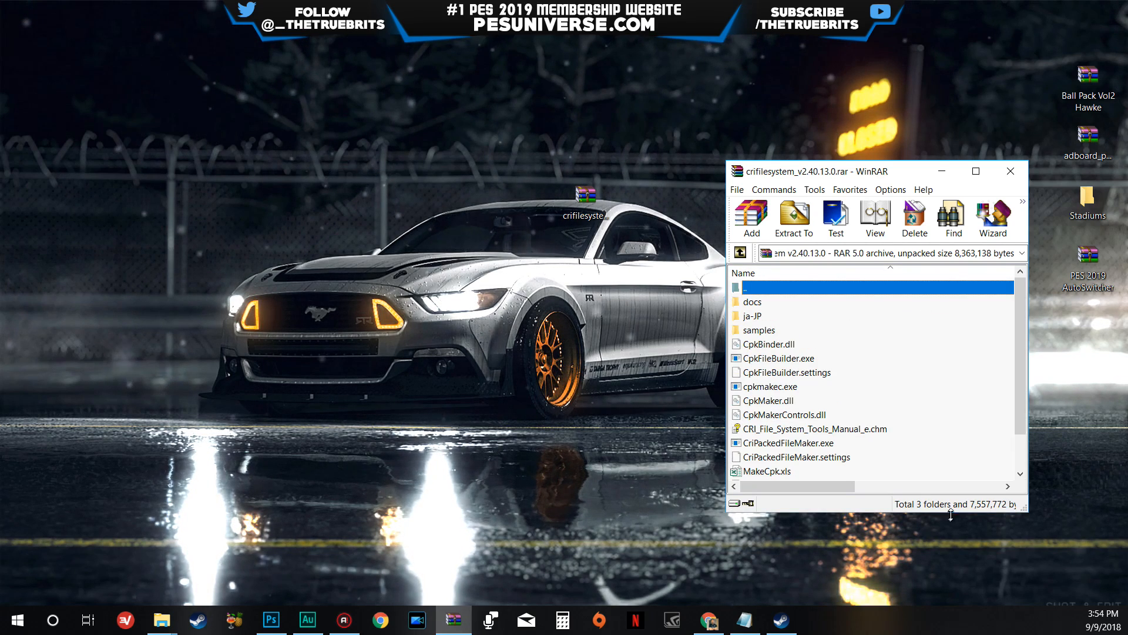
drag(721, 347, 499, 348)
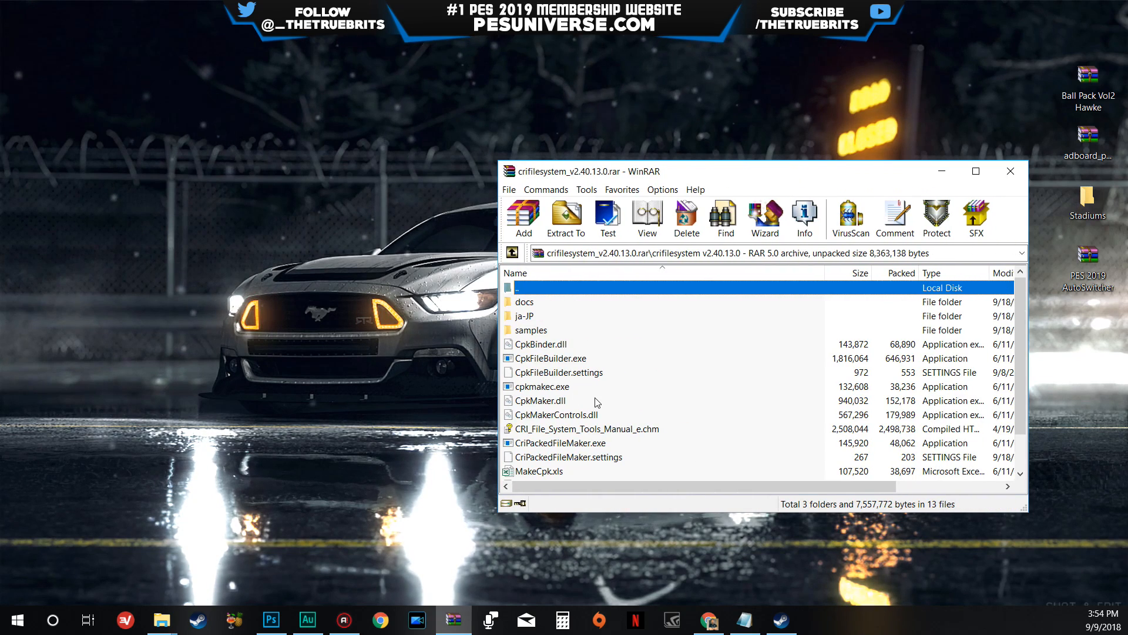
- Launch CriPackedFileMaker.exe from the crifilesystem archive and minimise the archive window
scroll(585, 400, down, 1)
click(584, 401)
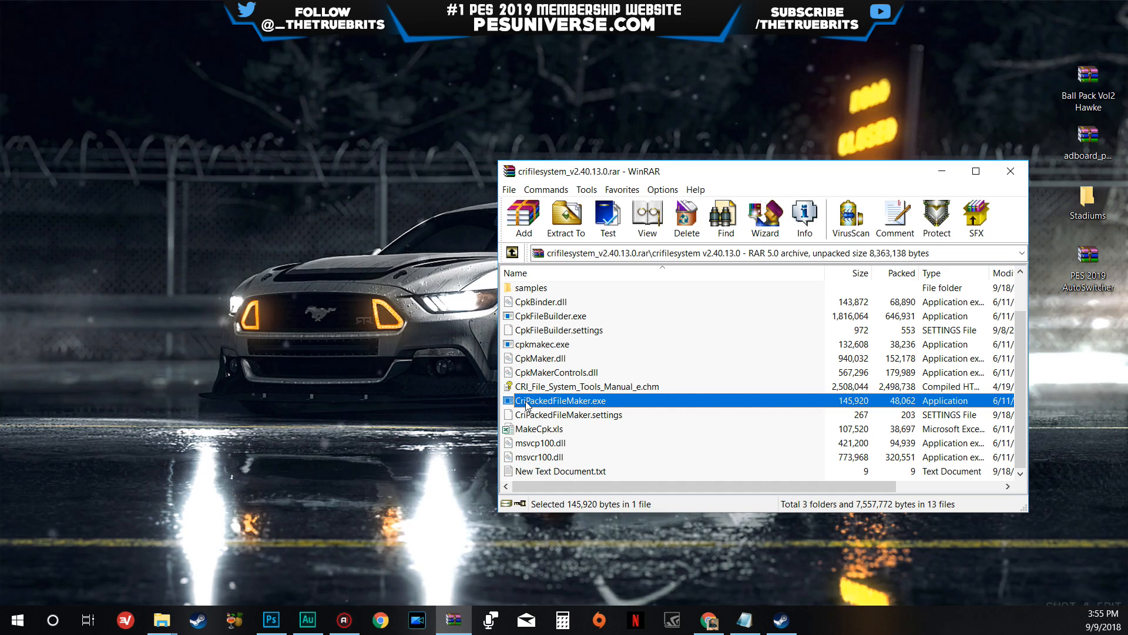
double_click(636, 395)
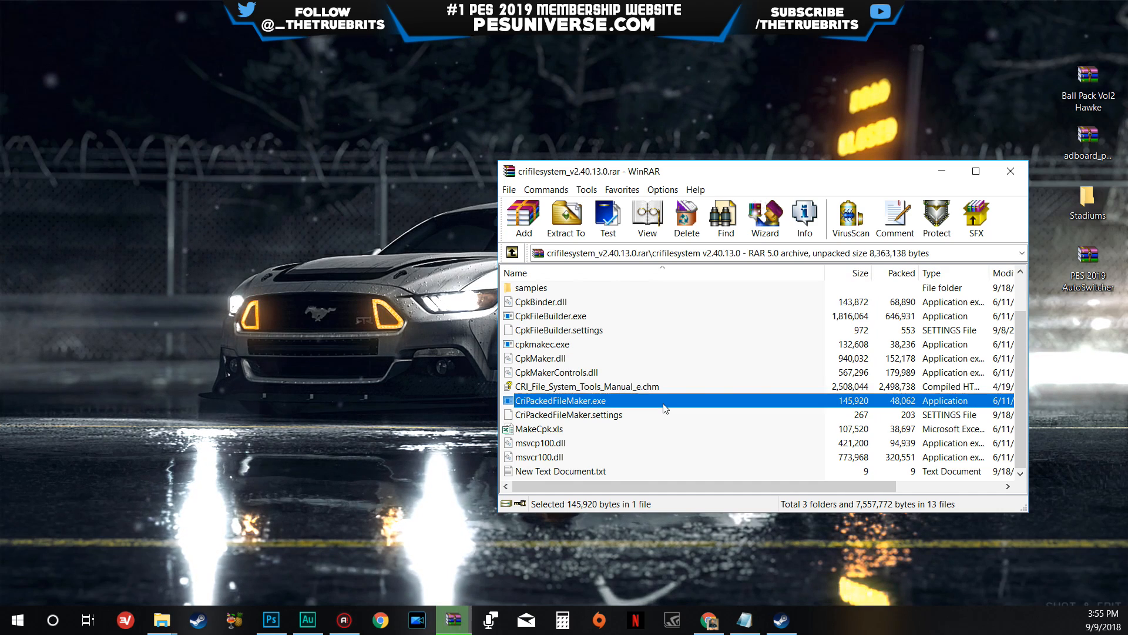
click(941, 176)
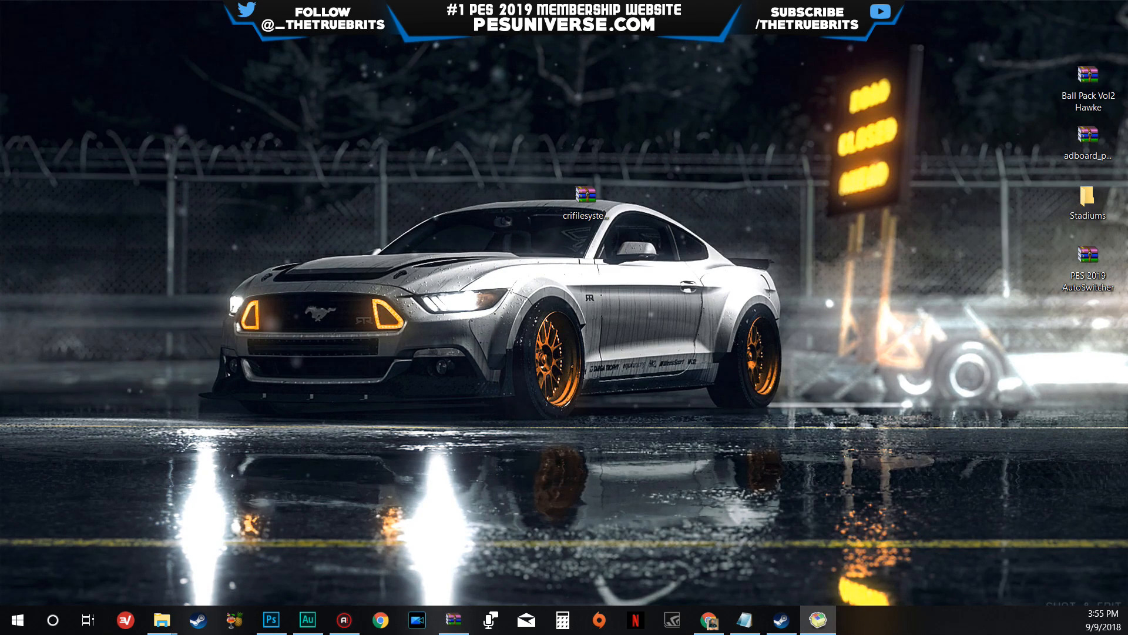
- Enlarge the CRI Packed File Maker window, restore the Stadiums folder window and arrange the two side by side
drag(496, 130, 547, 139)
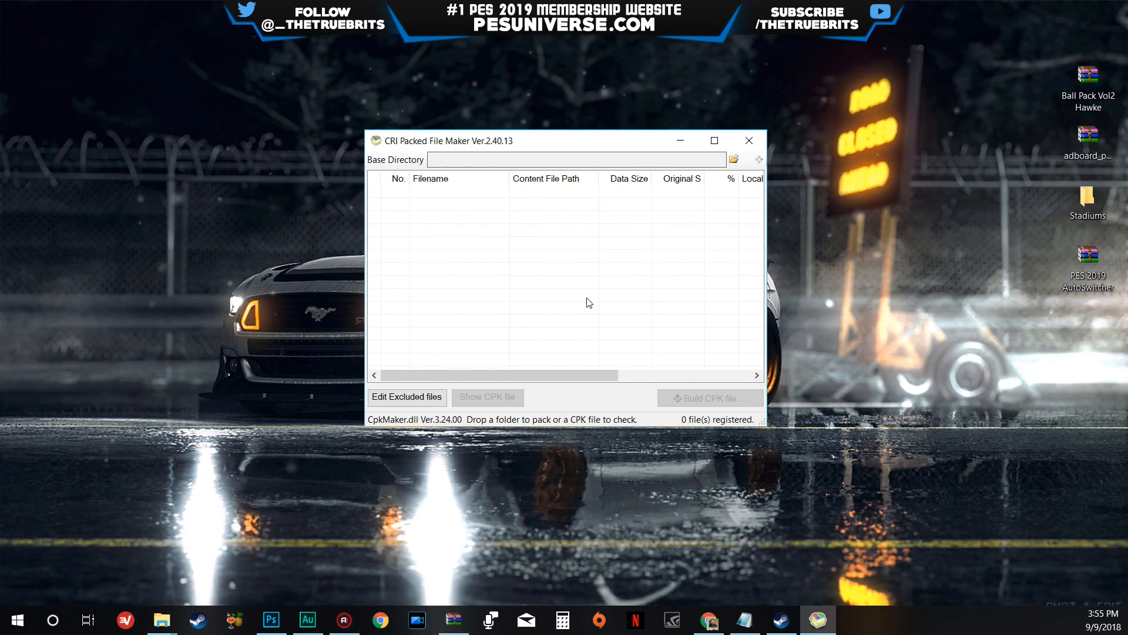
drag(763, 422, 835, 454)
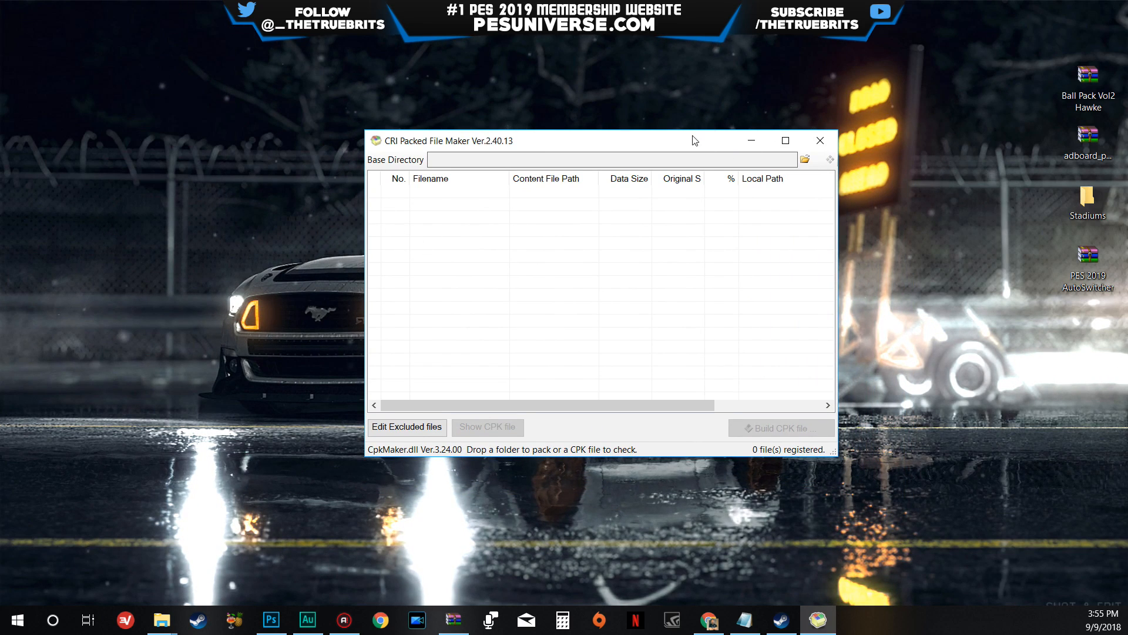
drag(695, 140, 637, 130)
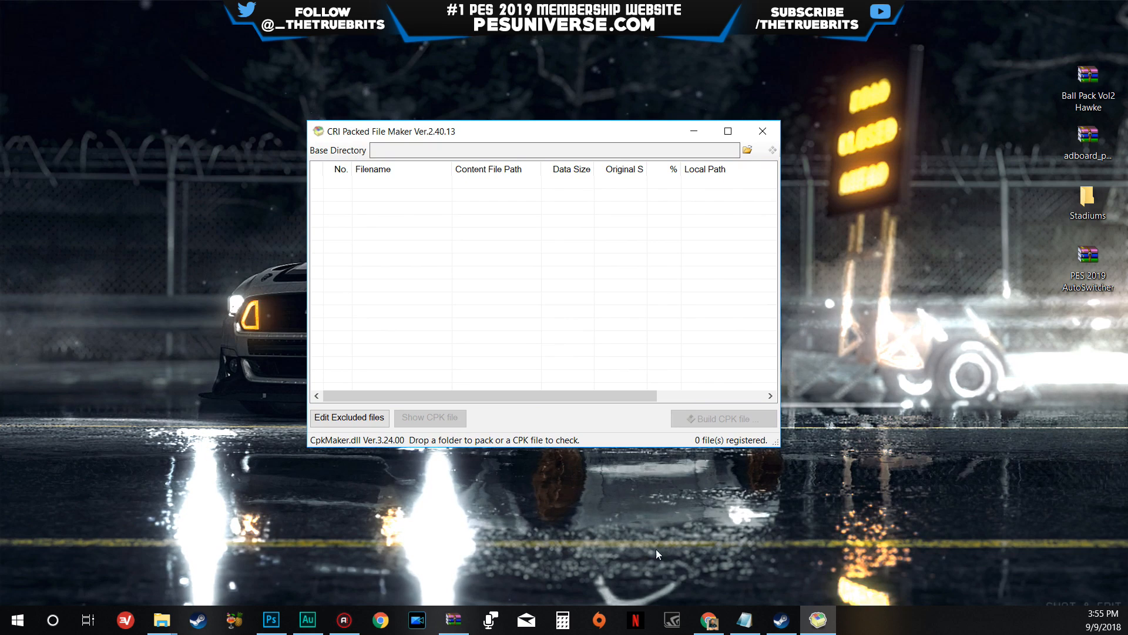
click(162, 620)
click(397, 553)
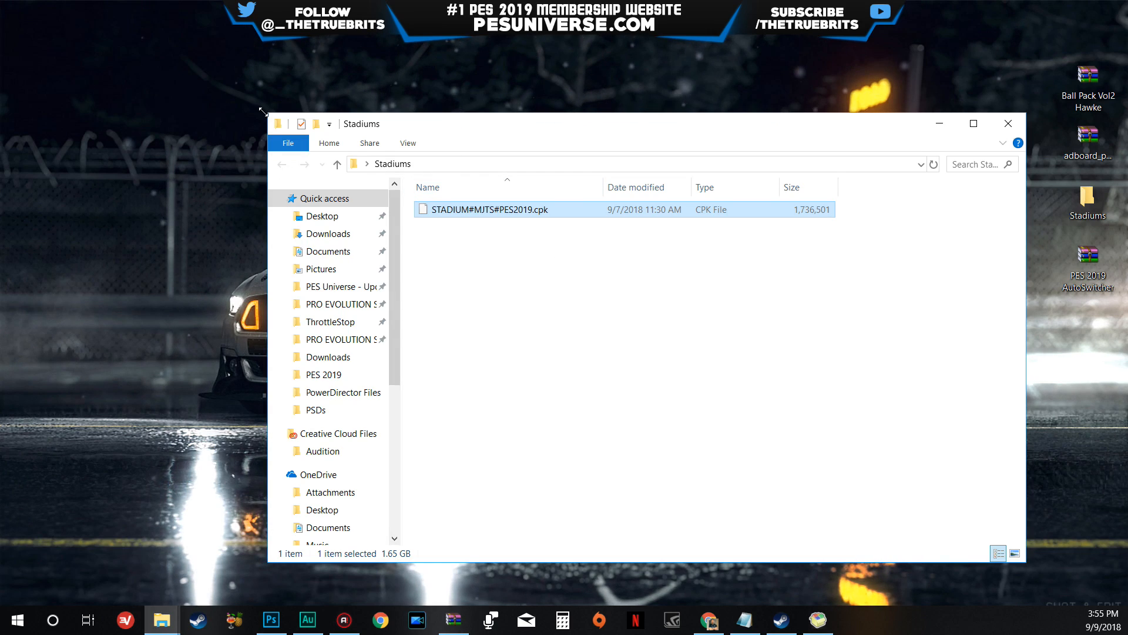
drag(263, 111, 622, 219)
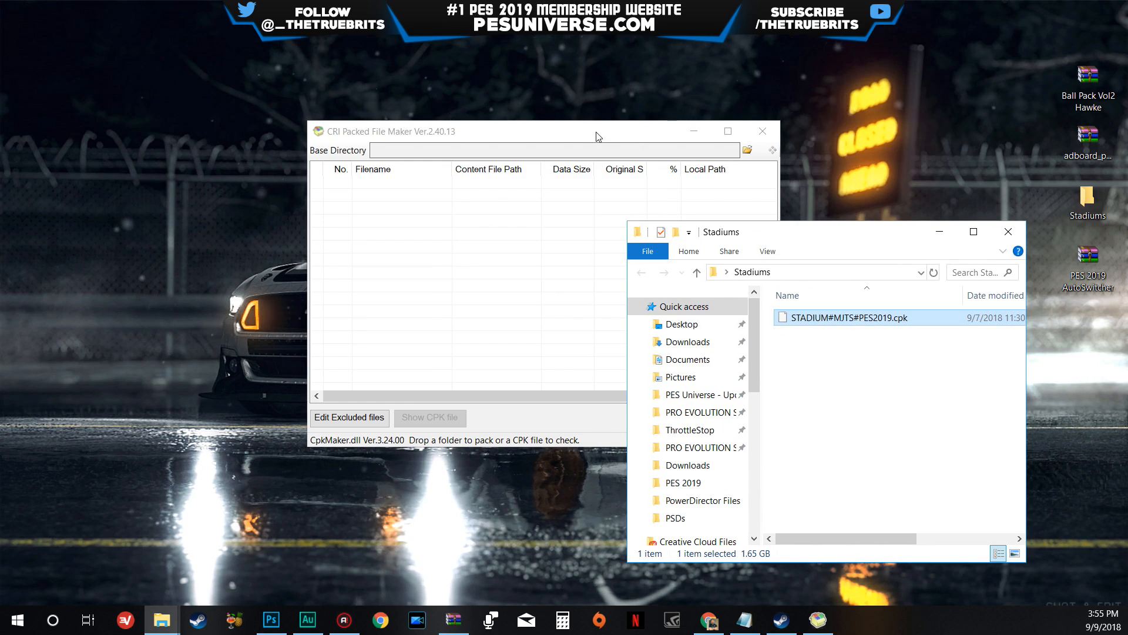
drag(598, 136, 432, 109)
drag(765, 235, 784, 100)
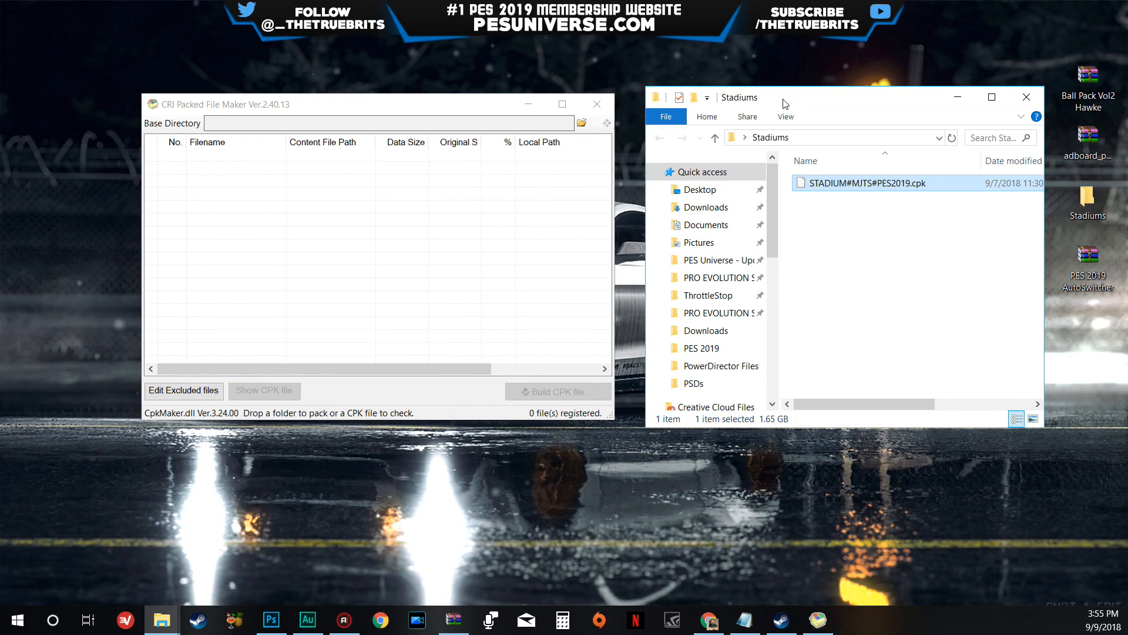
- Load STADIUM#MJTS#PES2019.cpk from the Stadiums folder into CRI Packed File Maker and look through its file list
click(582, 122)
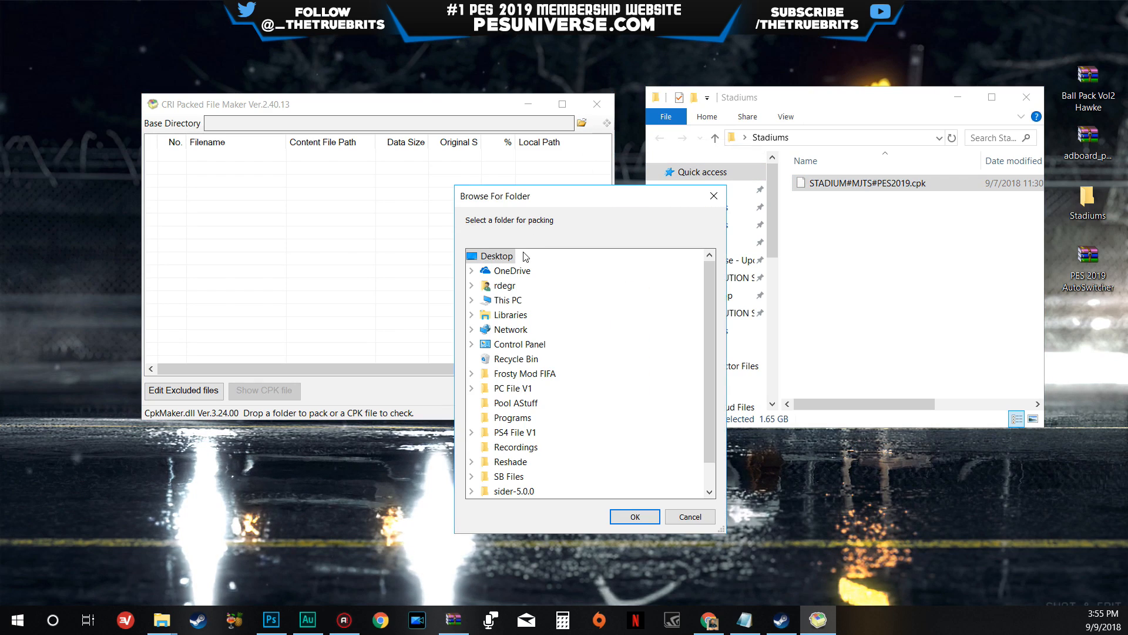
click(635, 517)
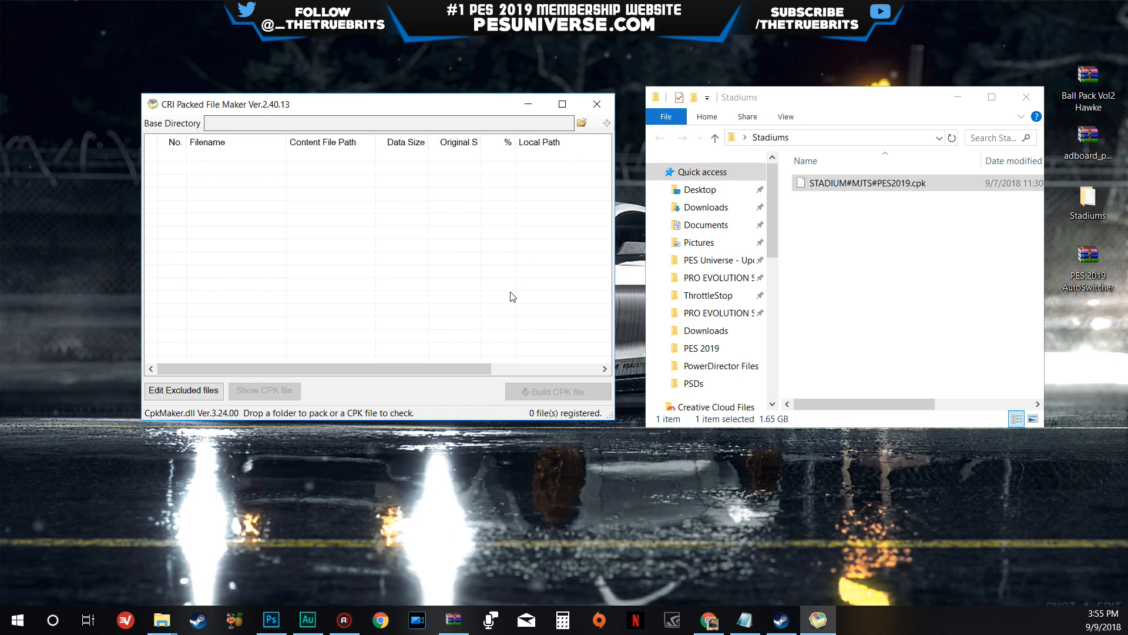
click(841, 267)
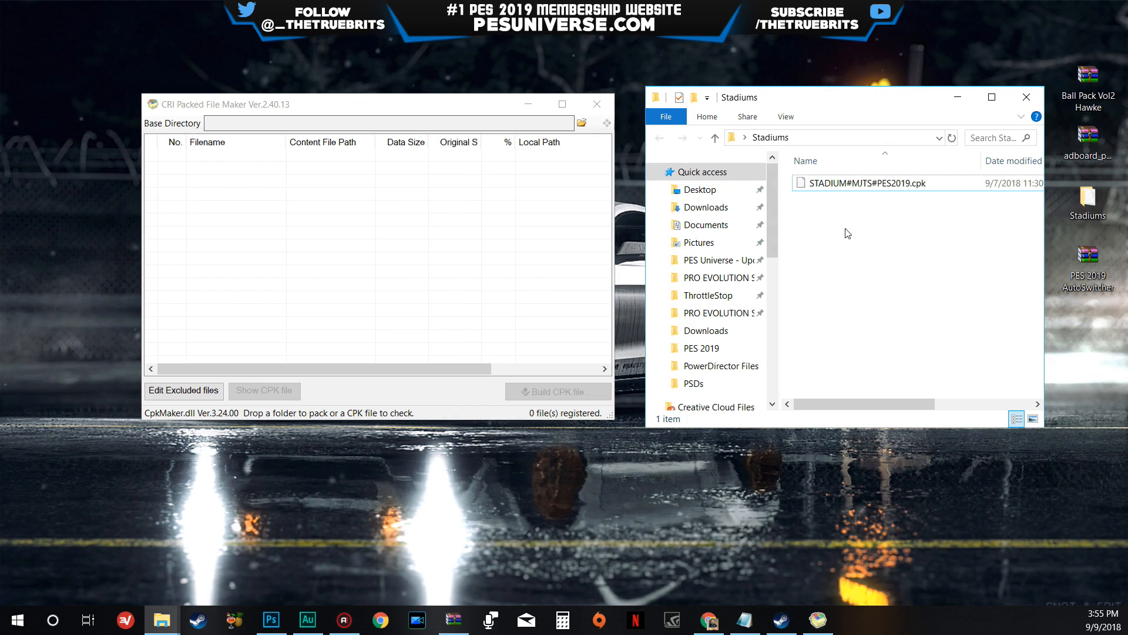
drag(823, 183, 381, 240)
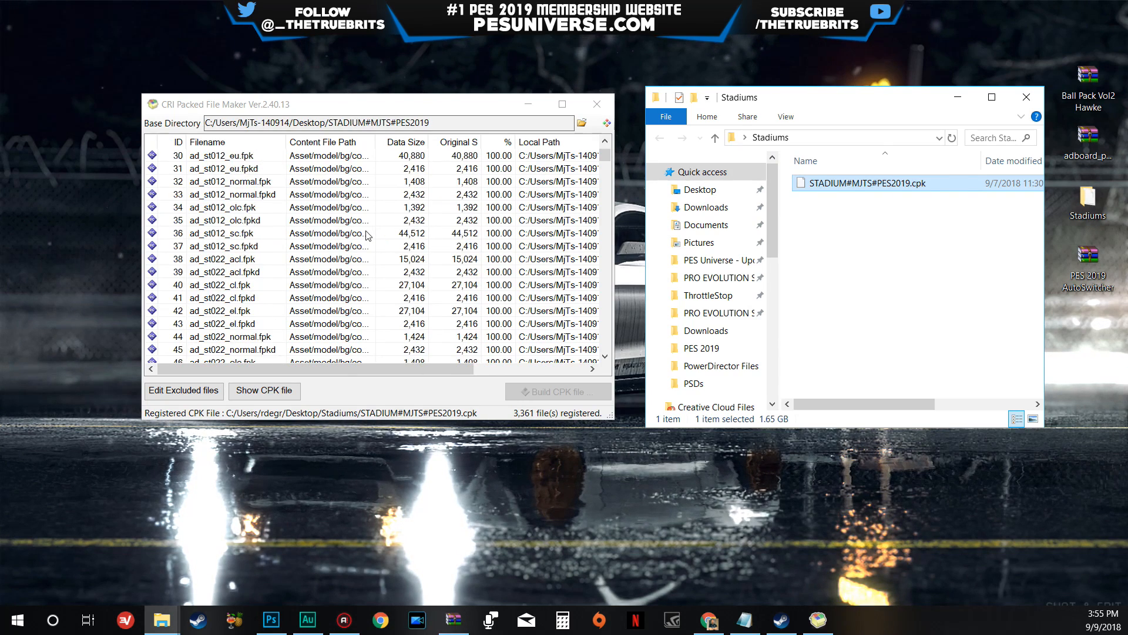
scroll(368, 235, down, 20)
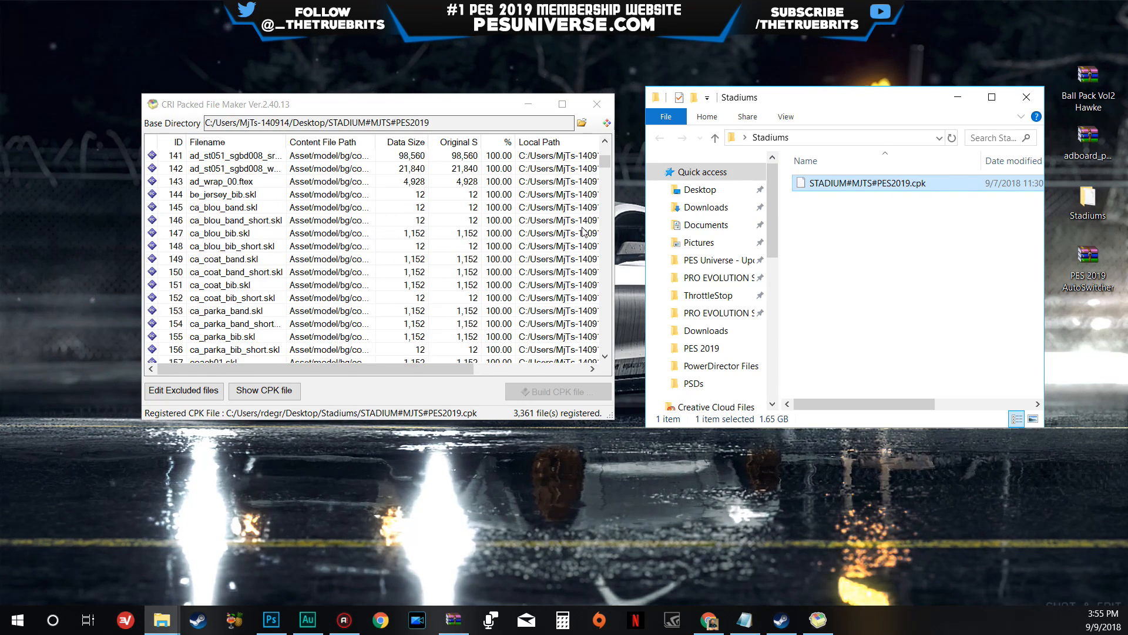
mouse_move(606, 162)
mouse_down()
mouse_move(608, 359)
mouse_move(609, 144)
mouse_up()
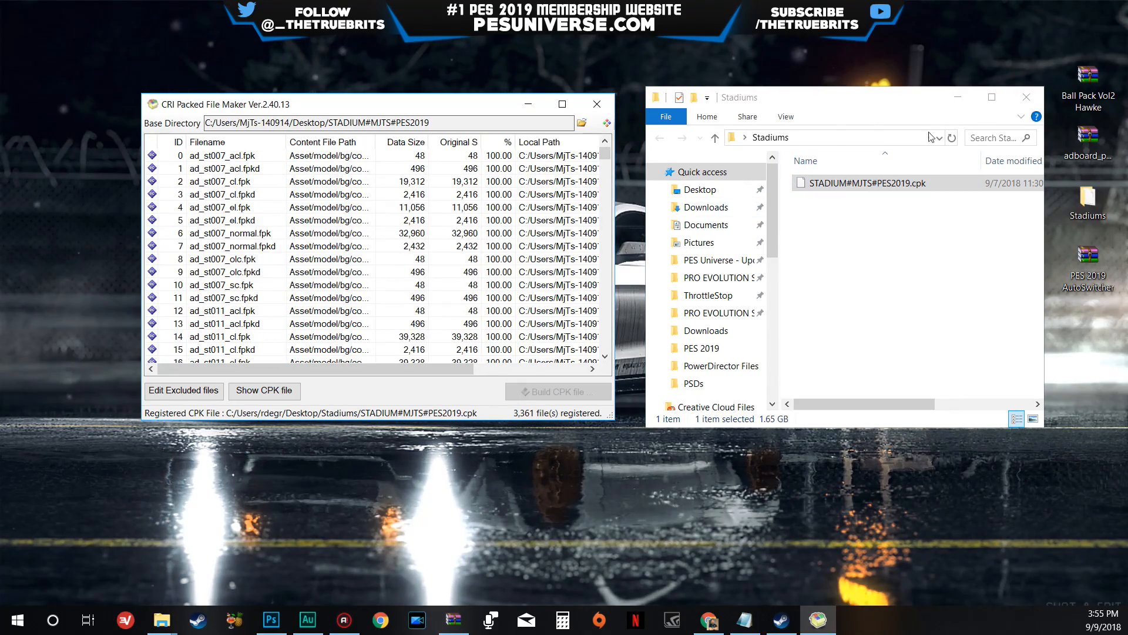
- Minimise the Stadiums folder window and extract the loaded CPK's files into the desktop's Stadiums folder
click(957, 102)
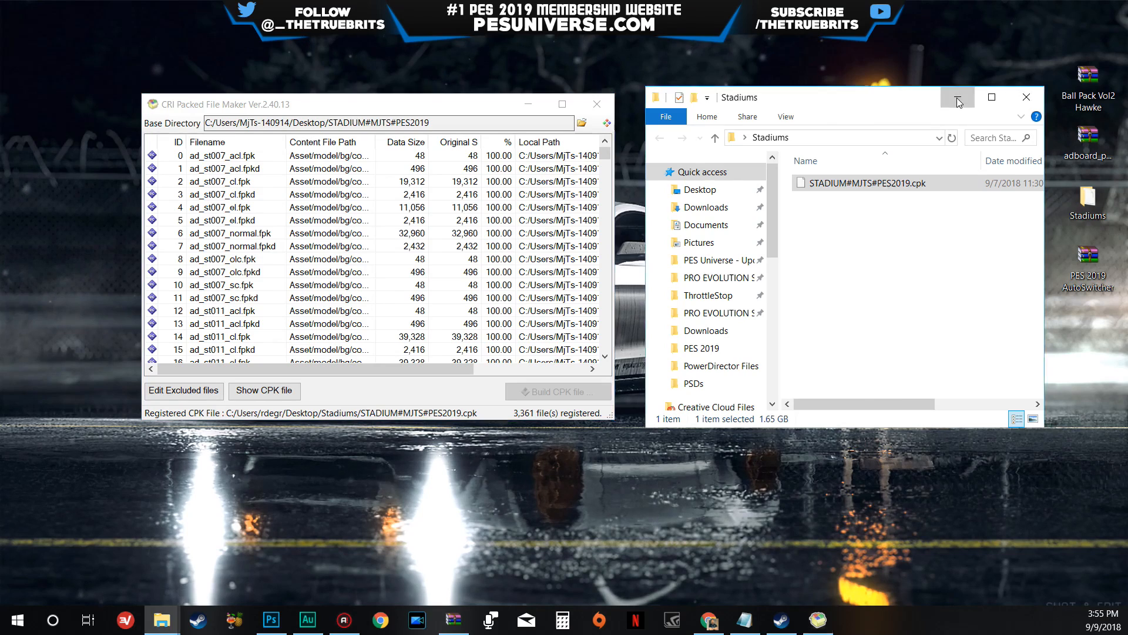
click(958, 102)
drag(329, 103, 403, 149)
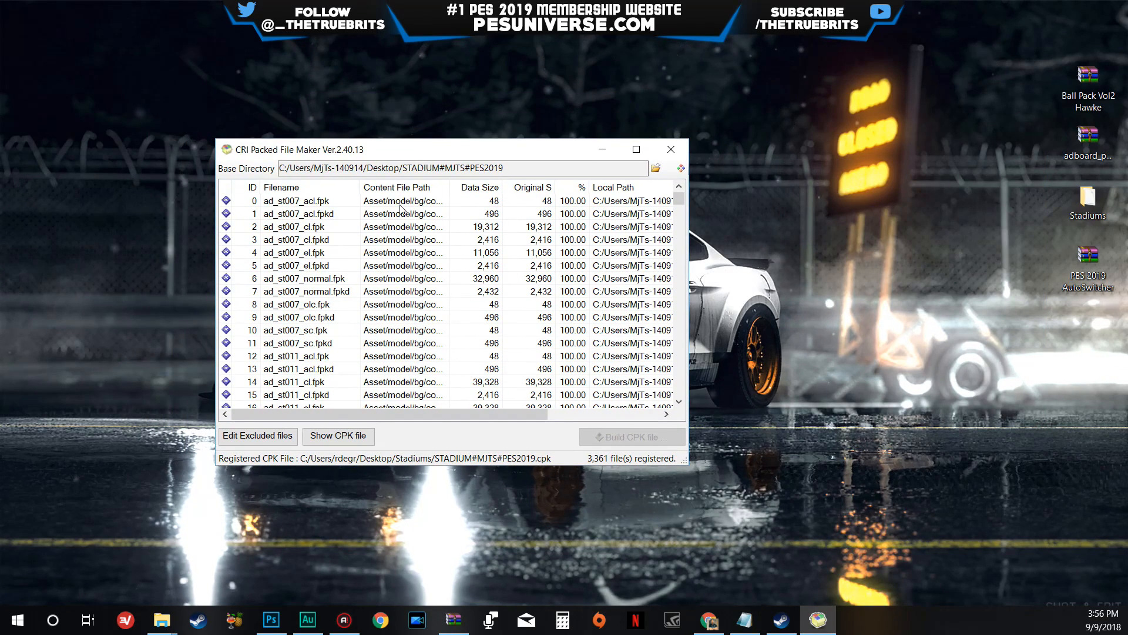
click(680, 169)
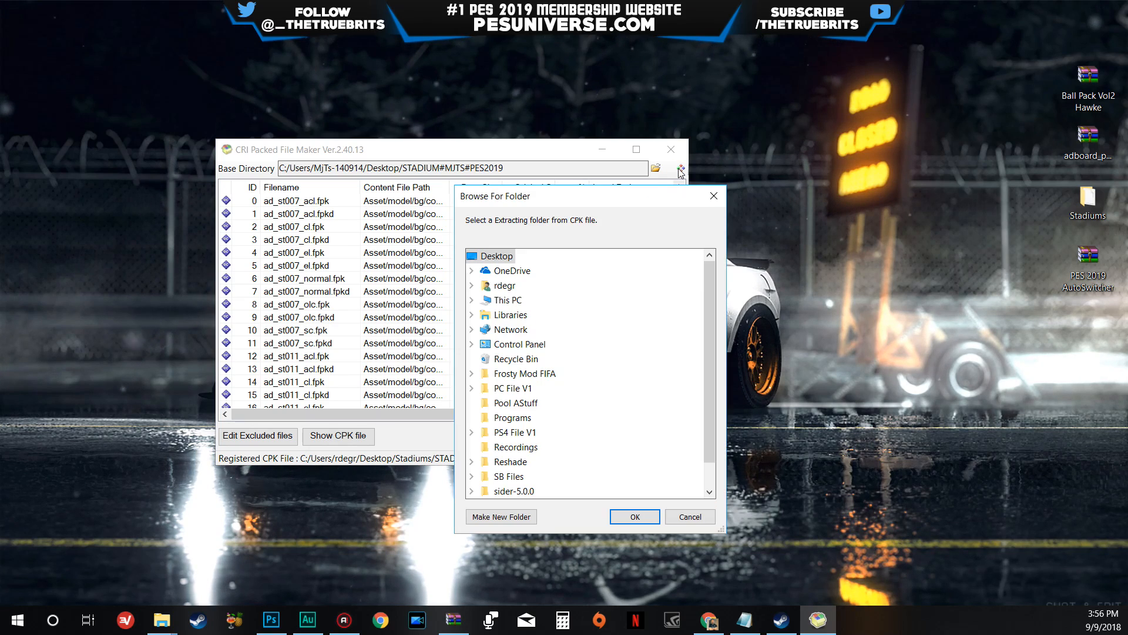
drag(601, 208, 555, 154)
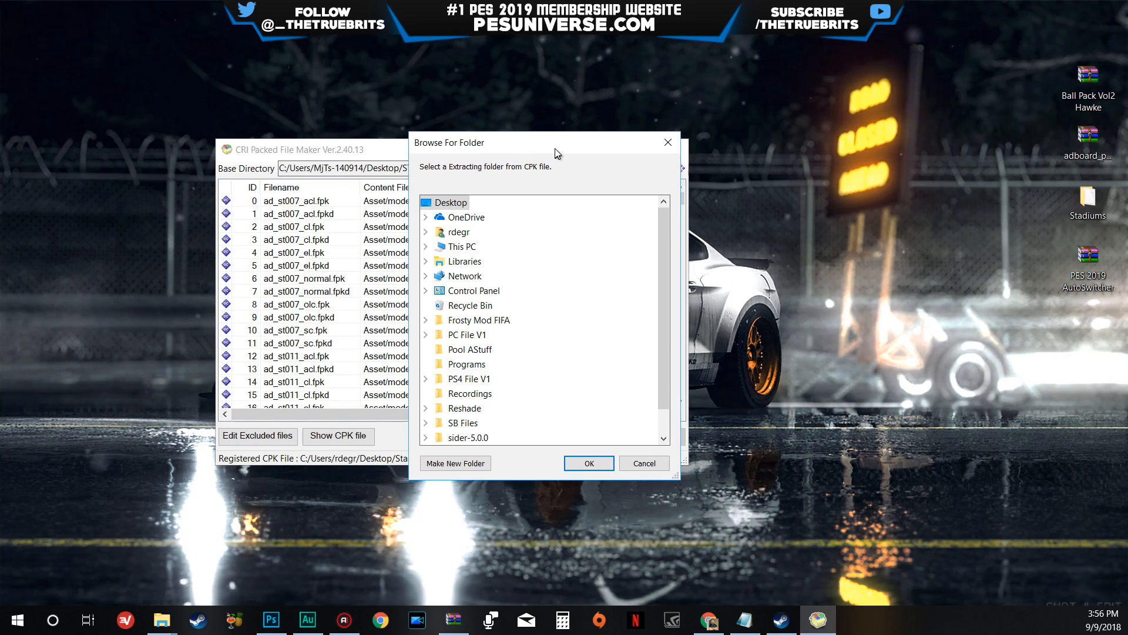
scroll(521, 372, down, 1)
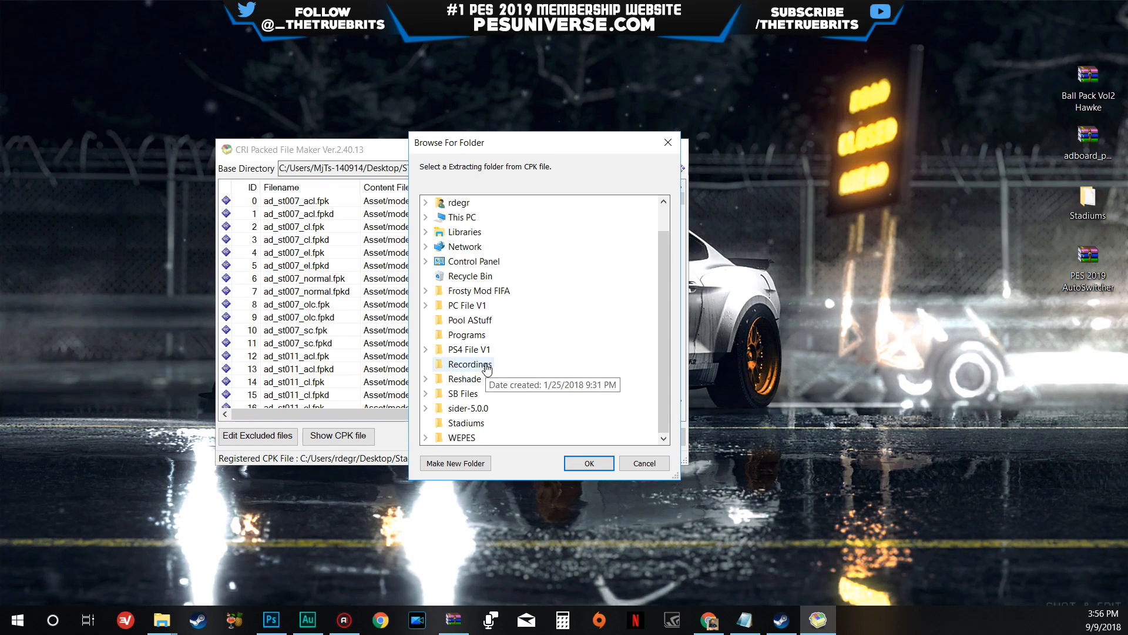
scroll(517, 368, up, 1)
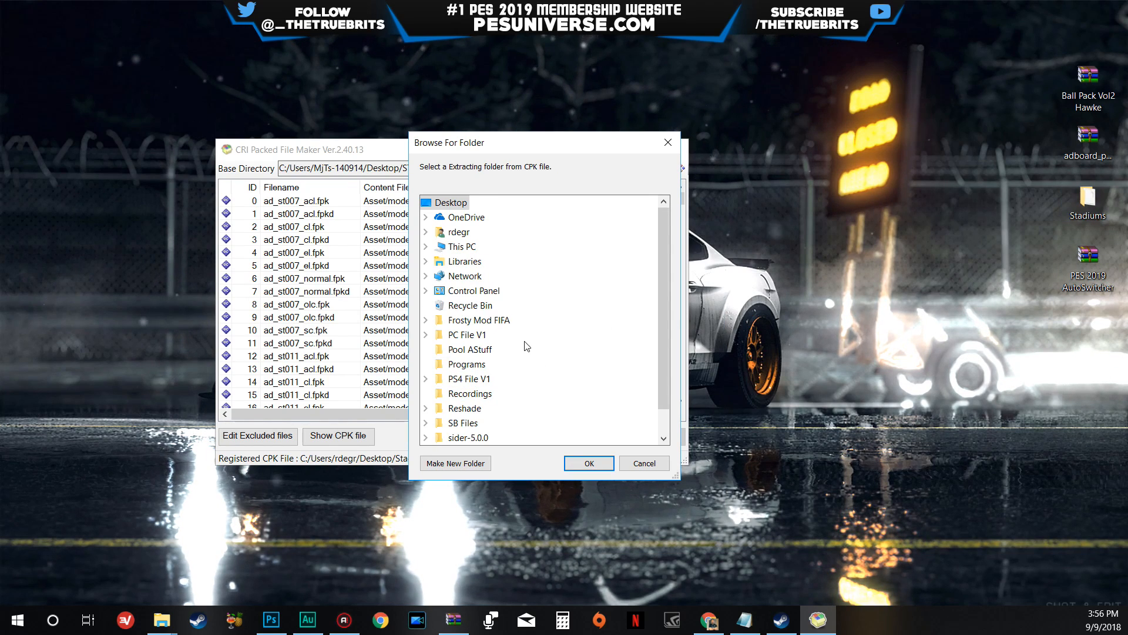
scroll(457, 407, down, 1)
click(456, 424)
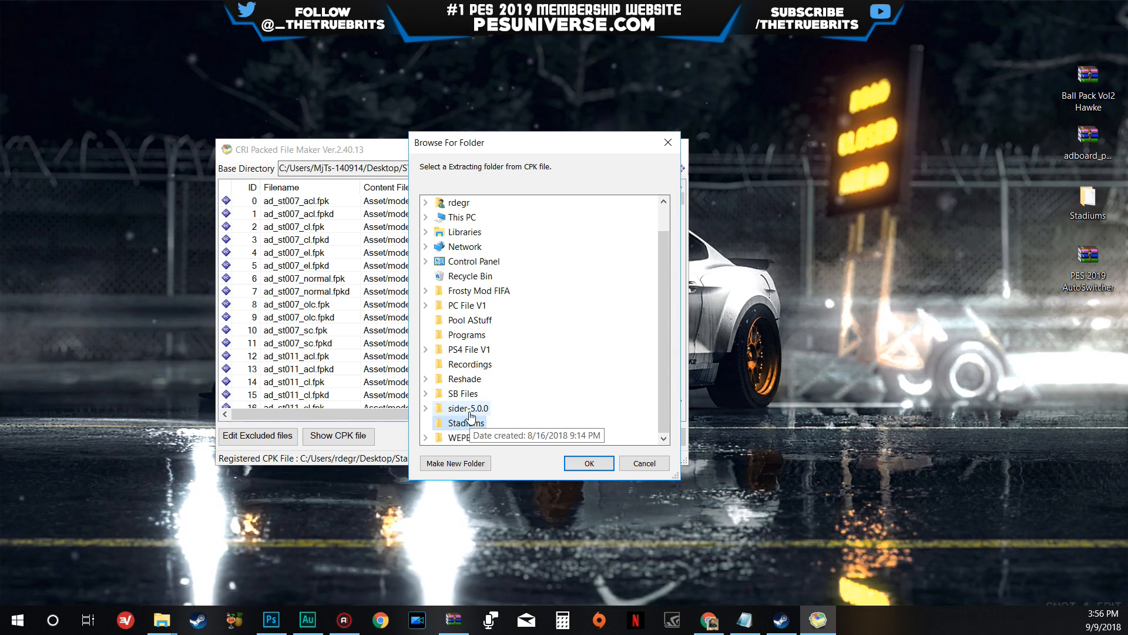
click(588, 463)
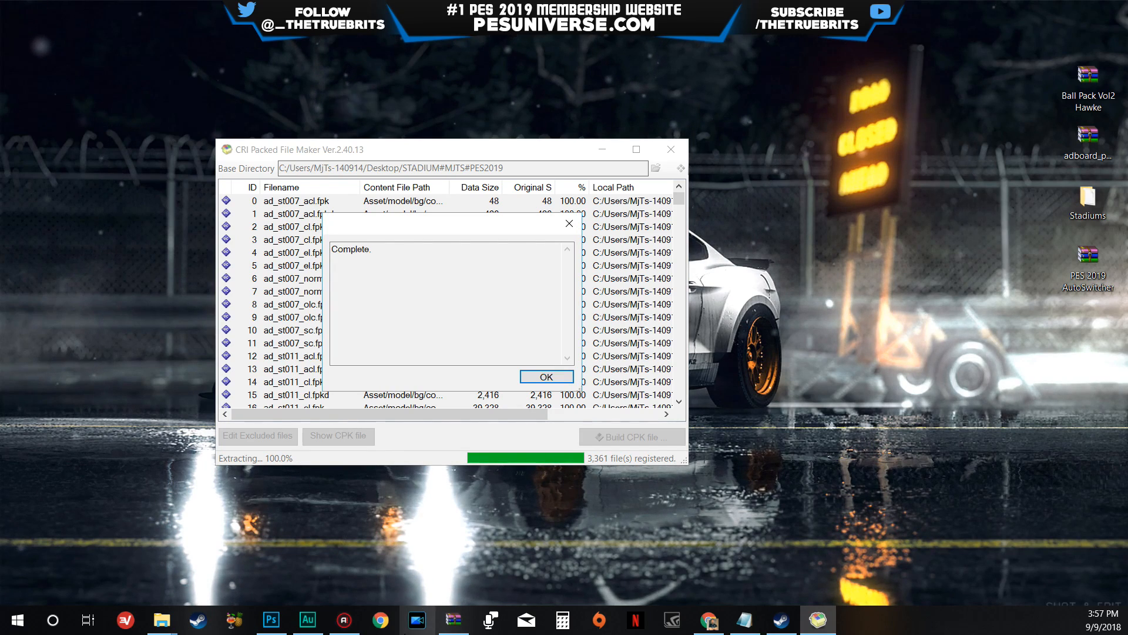
click(552, 377)
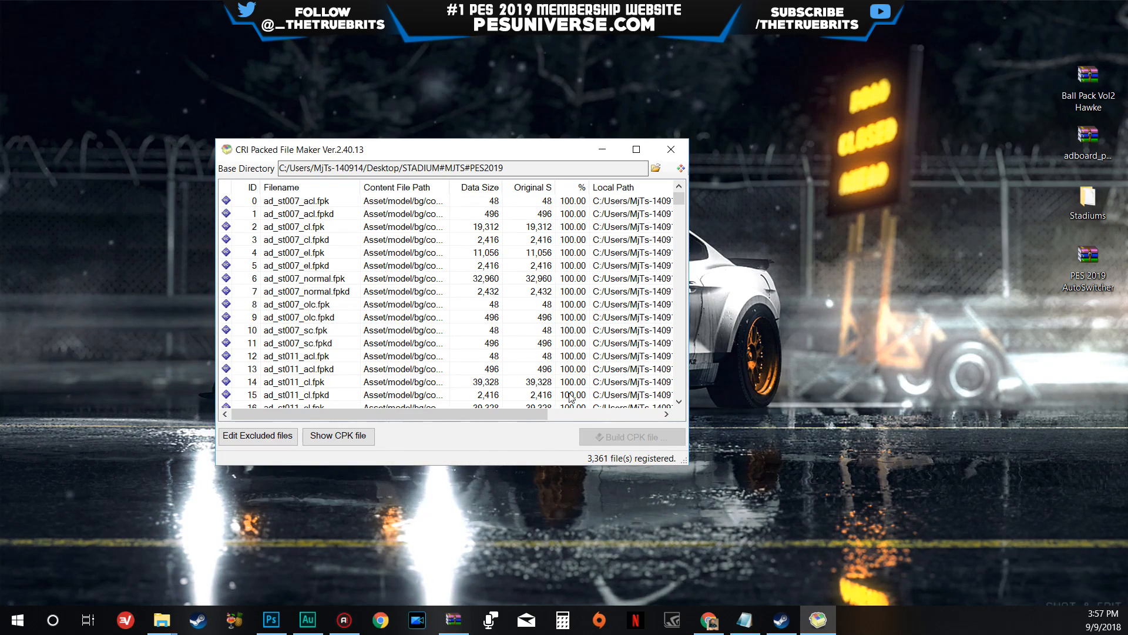
- Minimise CRI Packed File Maker, open the desktop's Stadiums folder and examine the extracted Asset and common folders
click(603, 150)
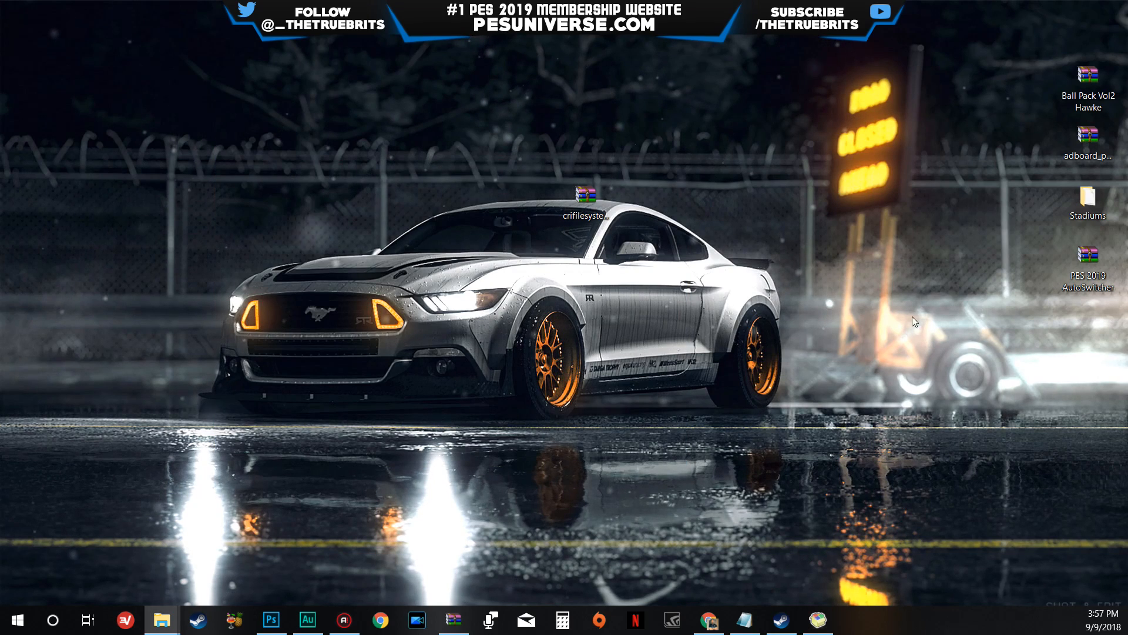
double_click(1087, 199)
click(856, 215)
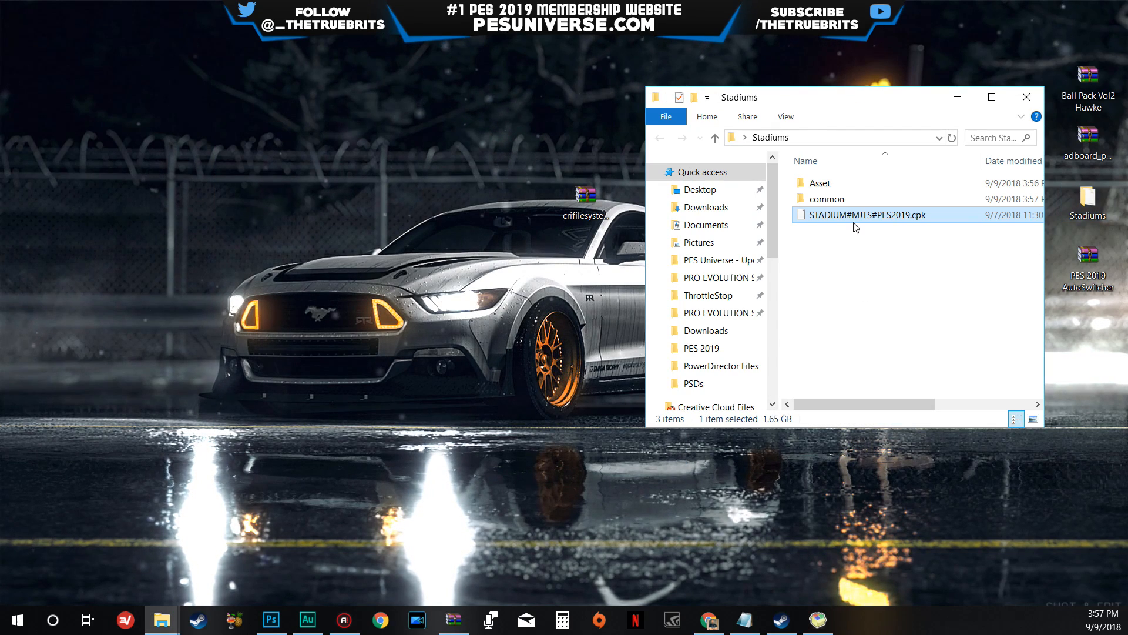
drag(831, 98, 703, 102)
click(774, 186)
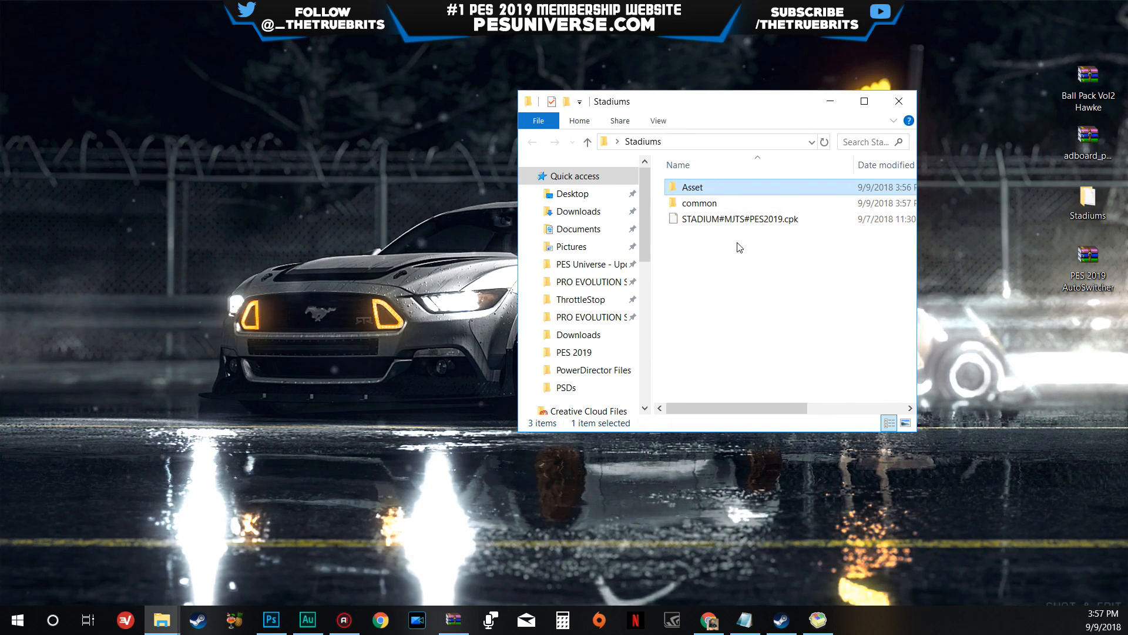
double_click(699, 202)
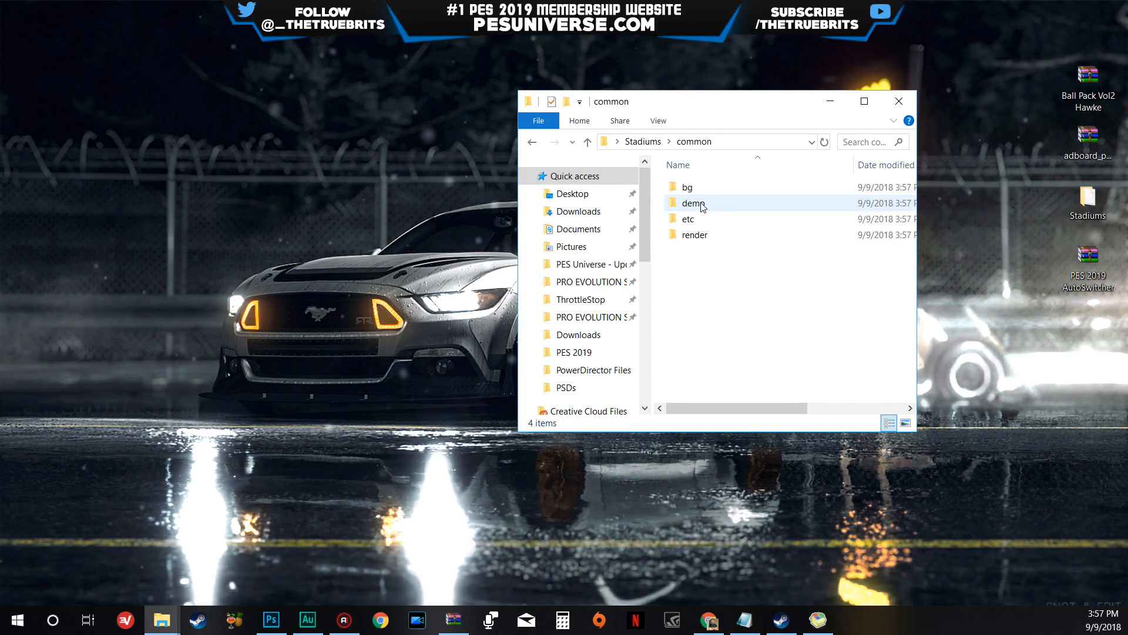
key(alt+Left)
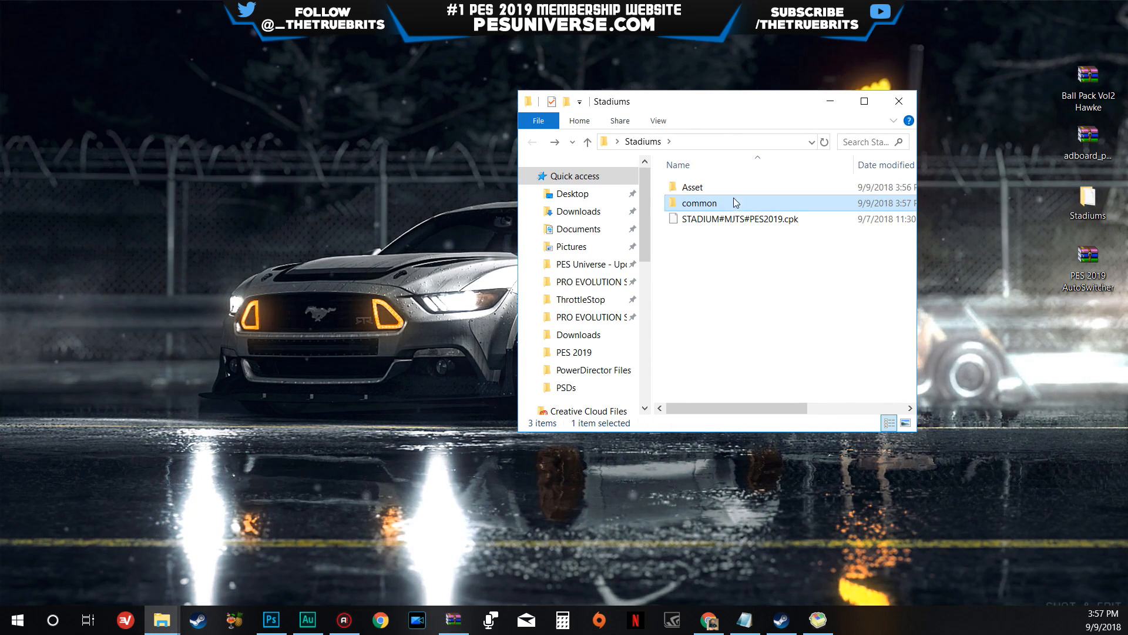
double_click(730, 187)
key(alt+Left)
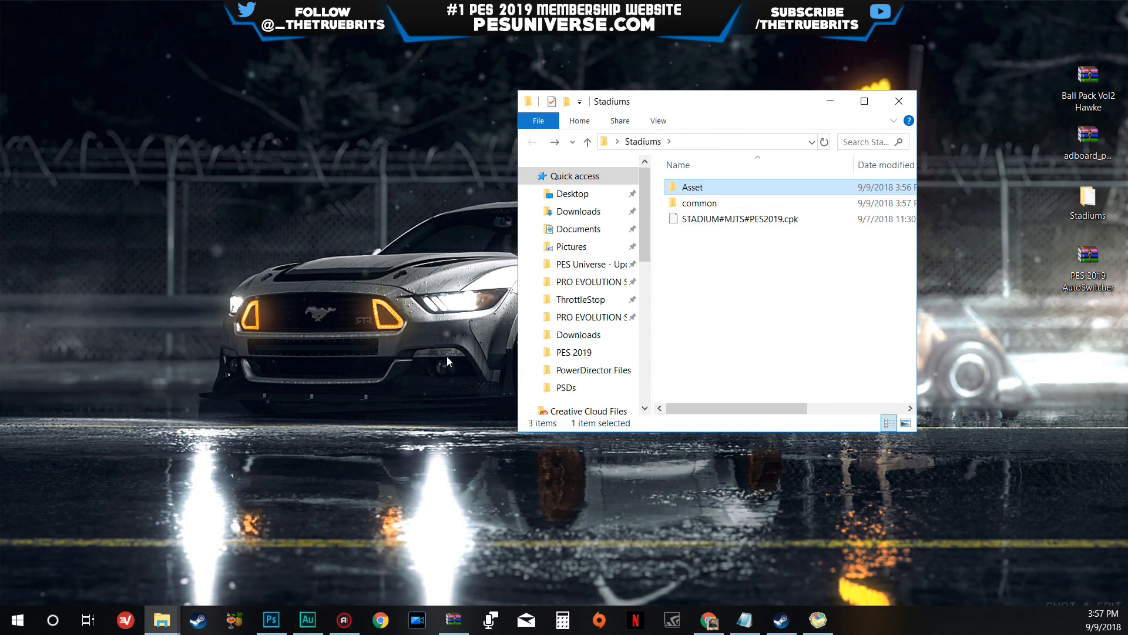
- Bring up the PRO EVOLUTION SOCCER 2019 folder window, narrow it and place the Stadiums window beside it
mouse_move(162, 620)
click(139, 540)
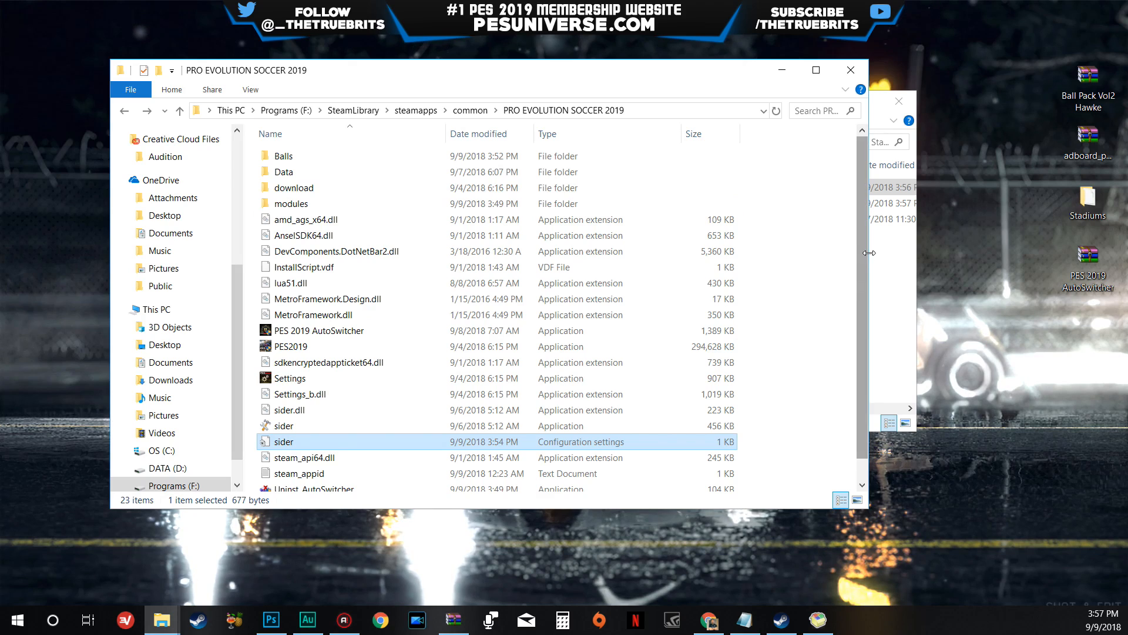
drag(868, 251, 612, 276)
click(774, 253)
drag(684, 98, 825, 113)
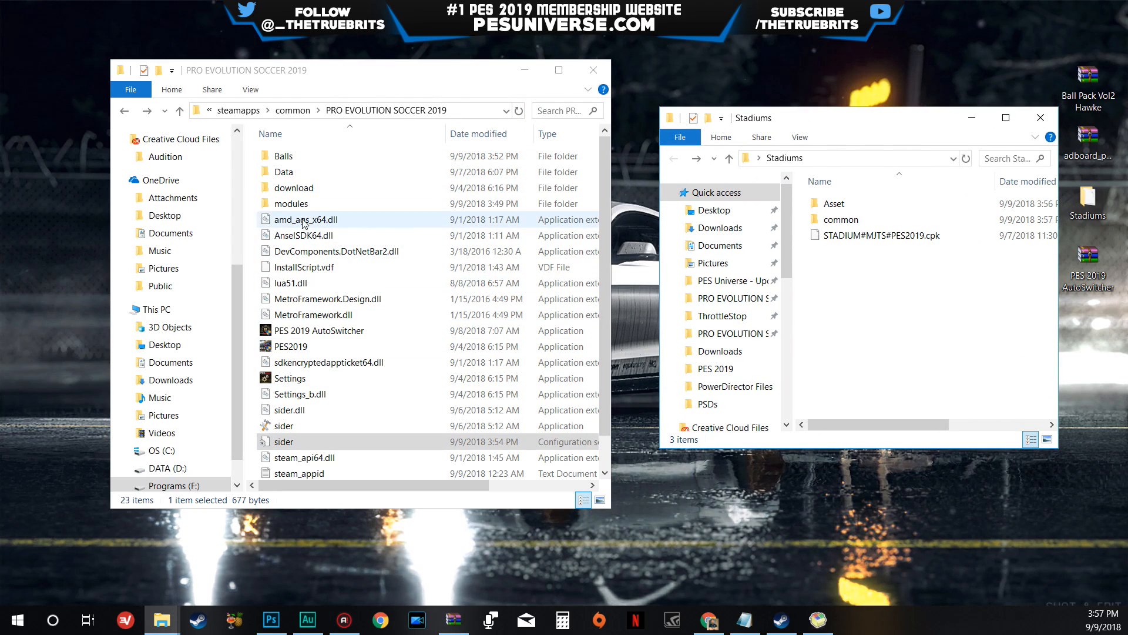
- Create a folder named Stadiums in the PRO EVOLUTION SOCCER 2019 folder and open it
right_click(248, 204)
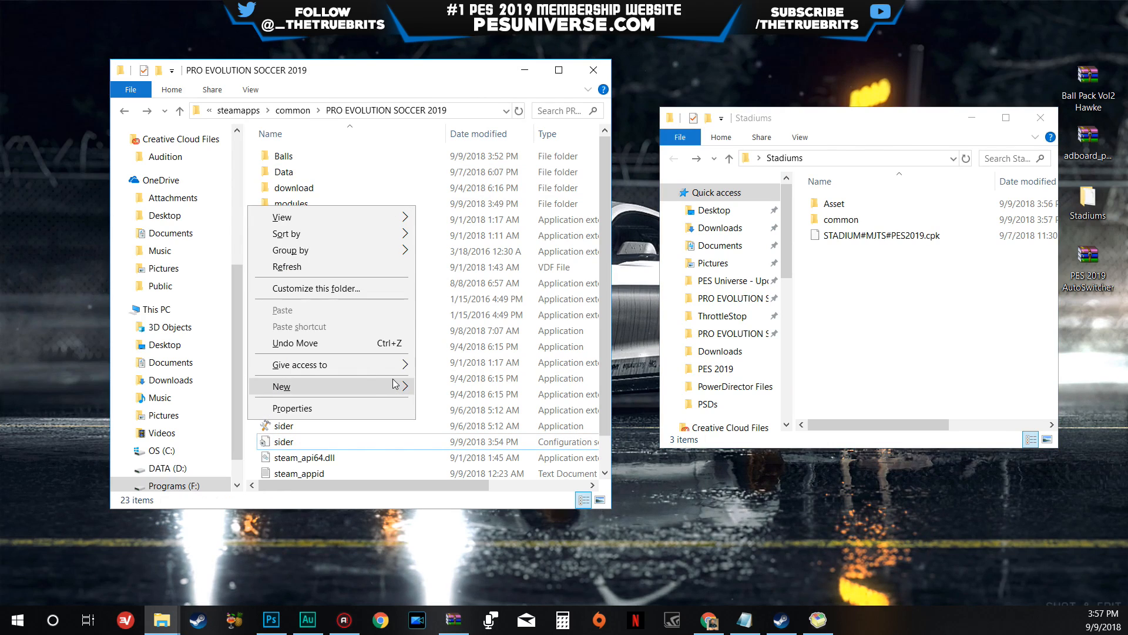
mouse_move(395, 385)
click(542, 151)
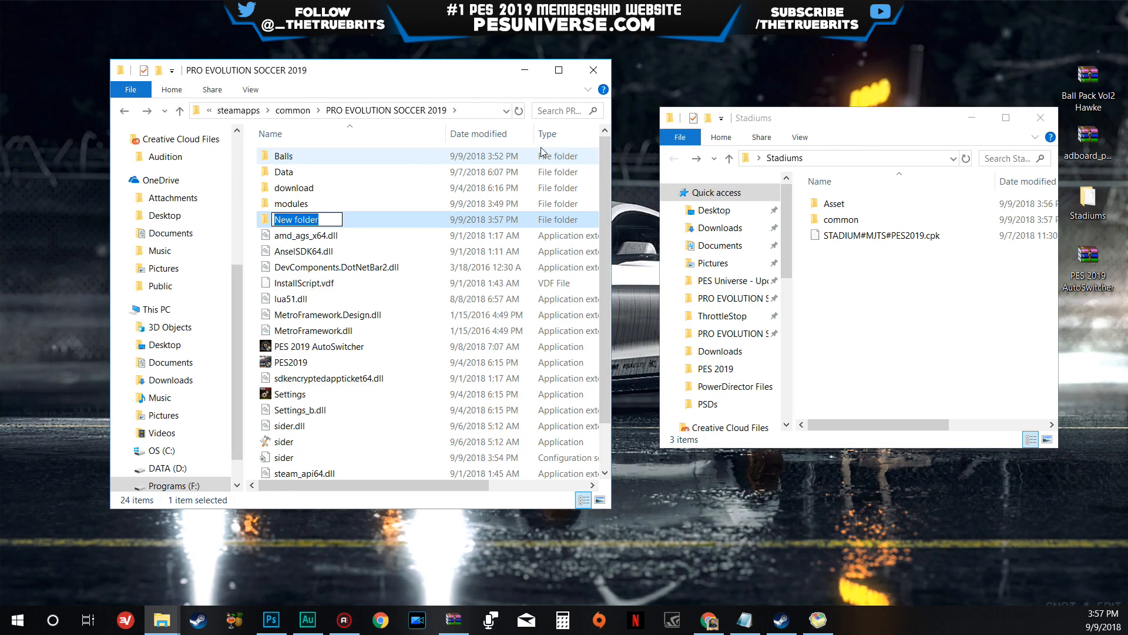
text(Stad)
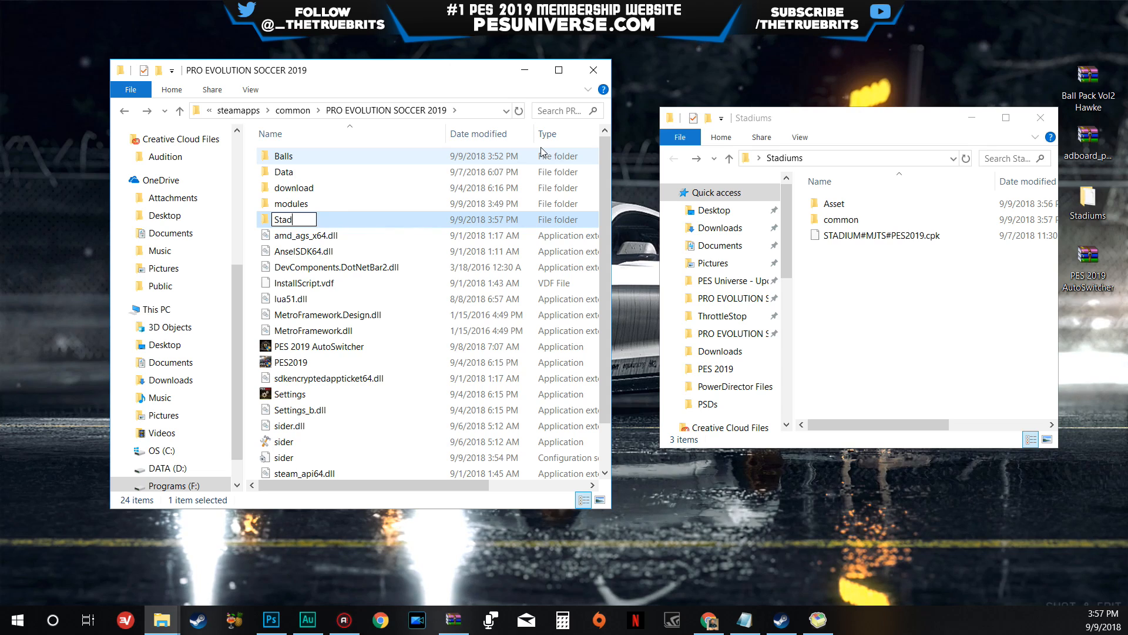
text(ium)
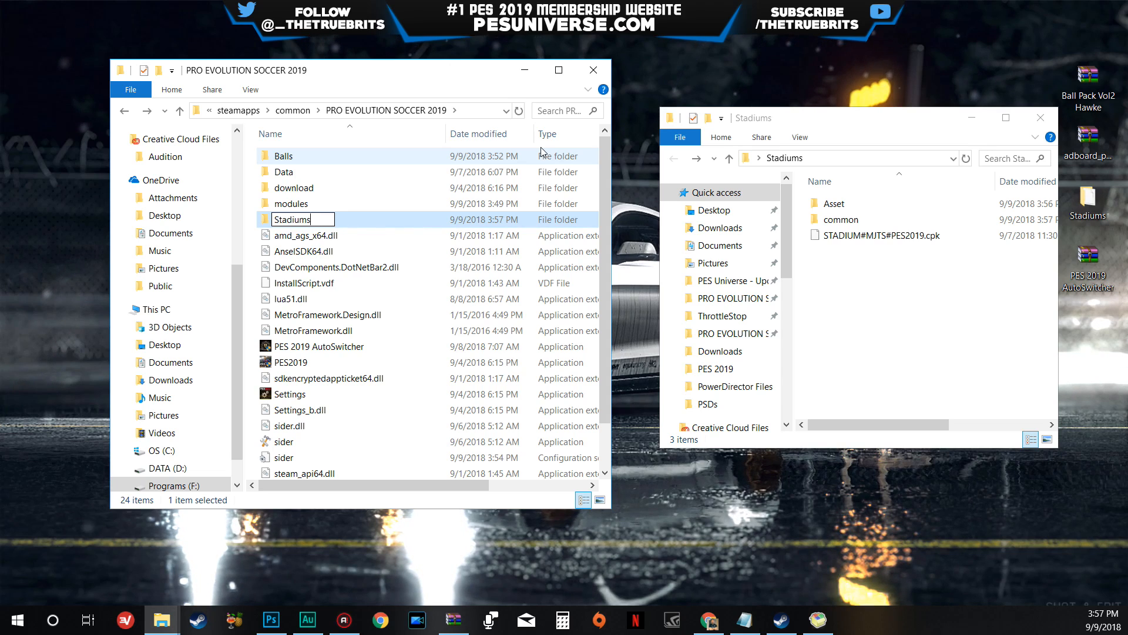
text(s)
key(Return)
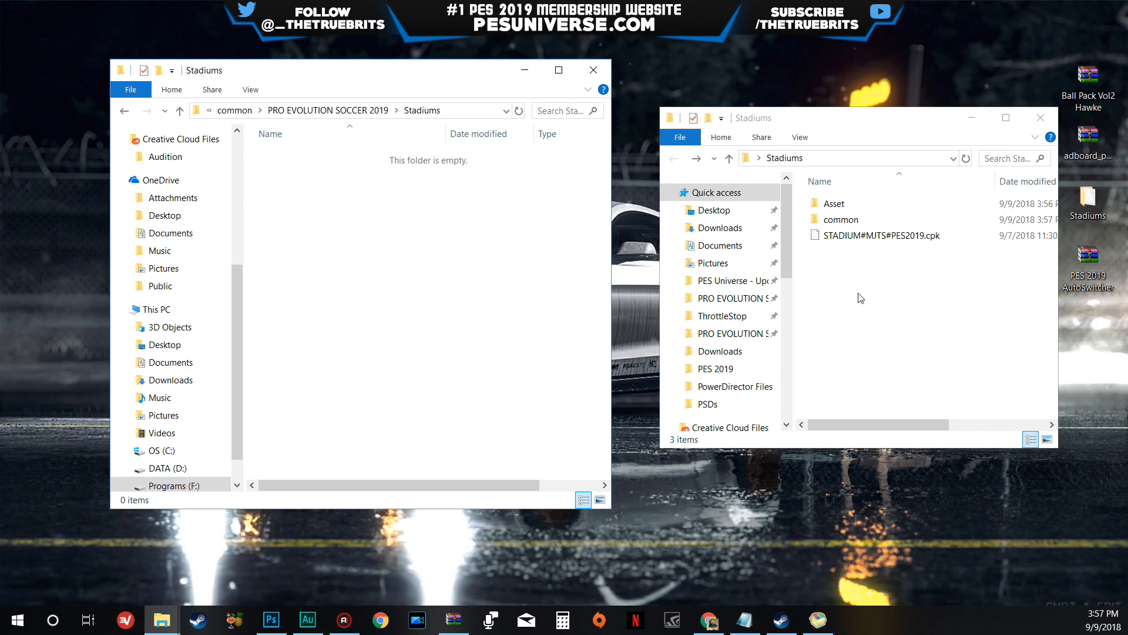
- Copy the extracted Asset and common folders into the game's new Stadiums folder
click(836, 203)
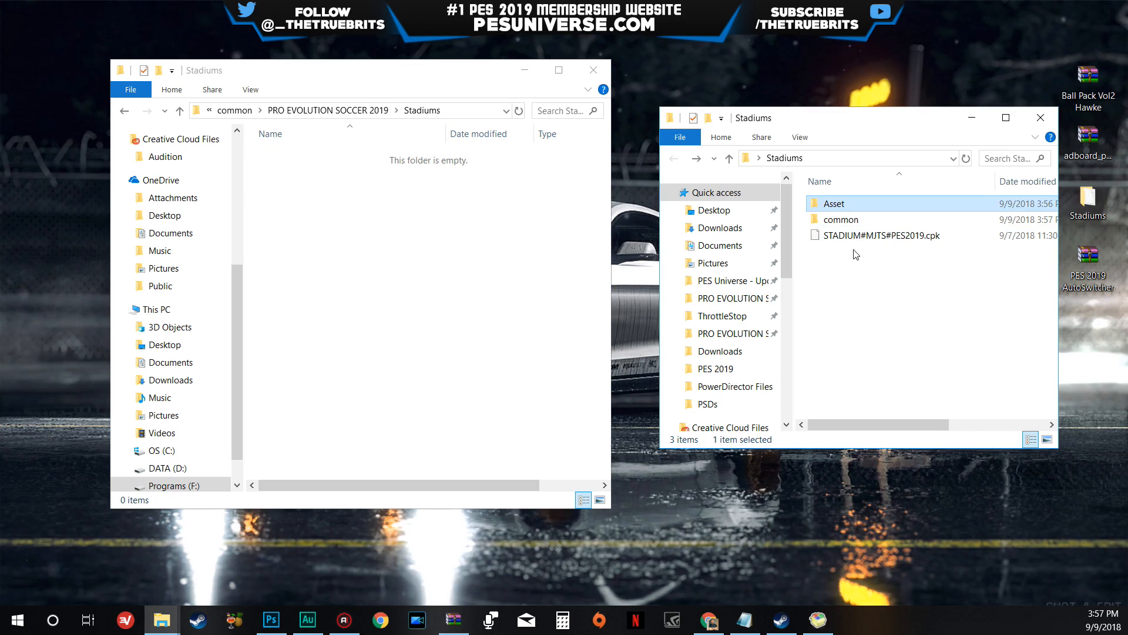
ctrl+click(846, 220)
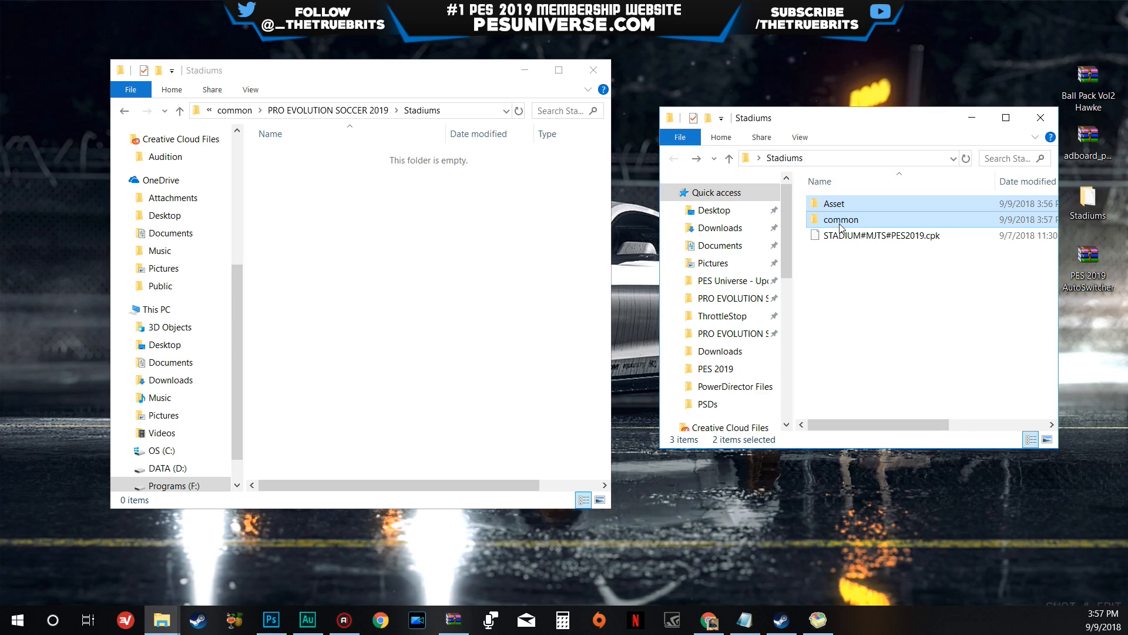
drag(841, 226, 400, 254)
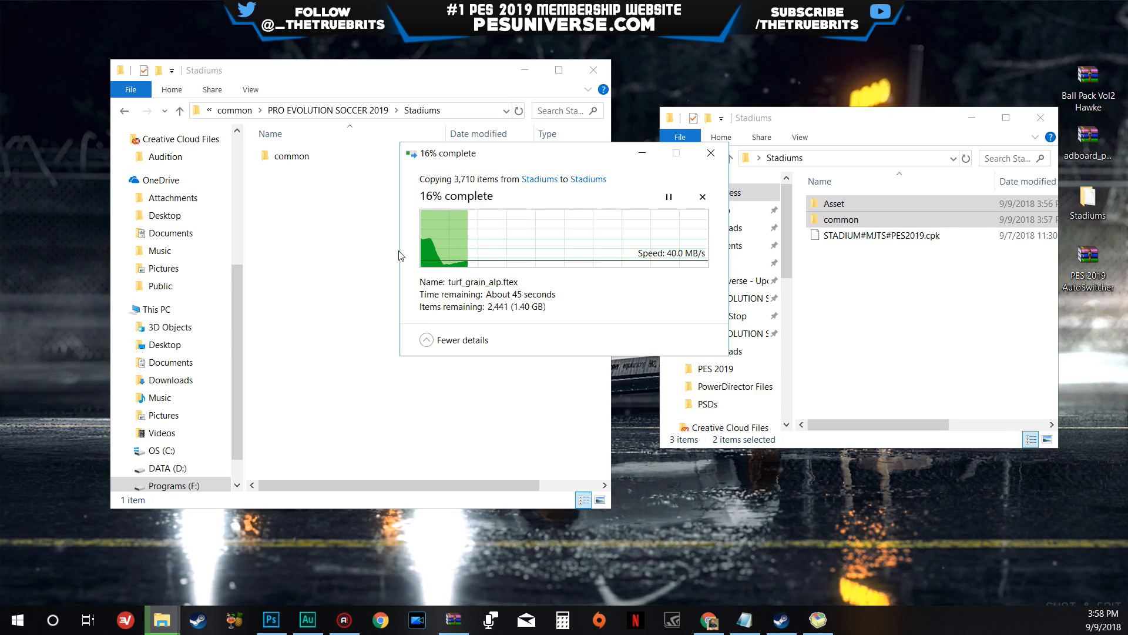
drag(522, 163, 503, 248)
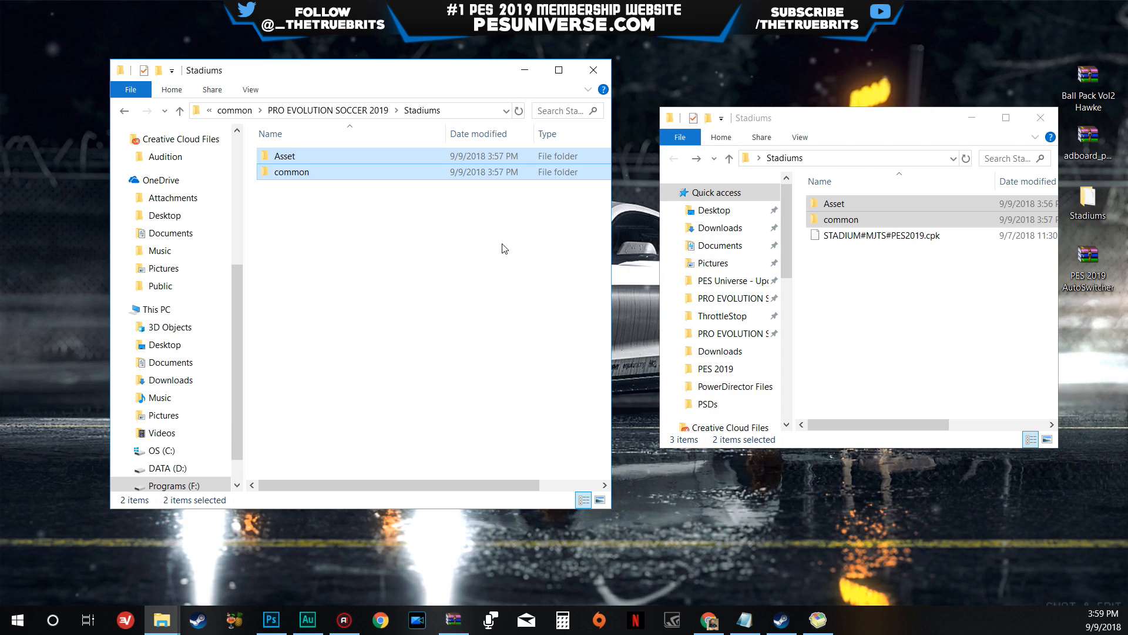
click(525, 259)
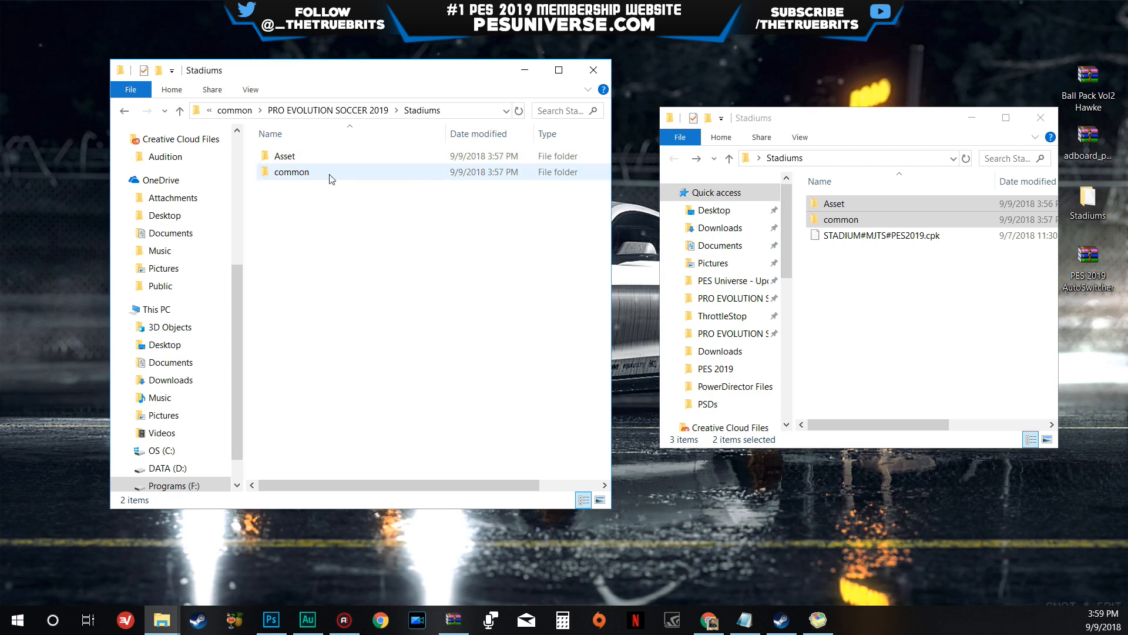
- Return to the PRO EVOLUTION SOCCER 2019 folder, close the desktop Stadiums folder window and widen the game folder window
key(alt+Left)
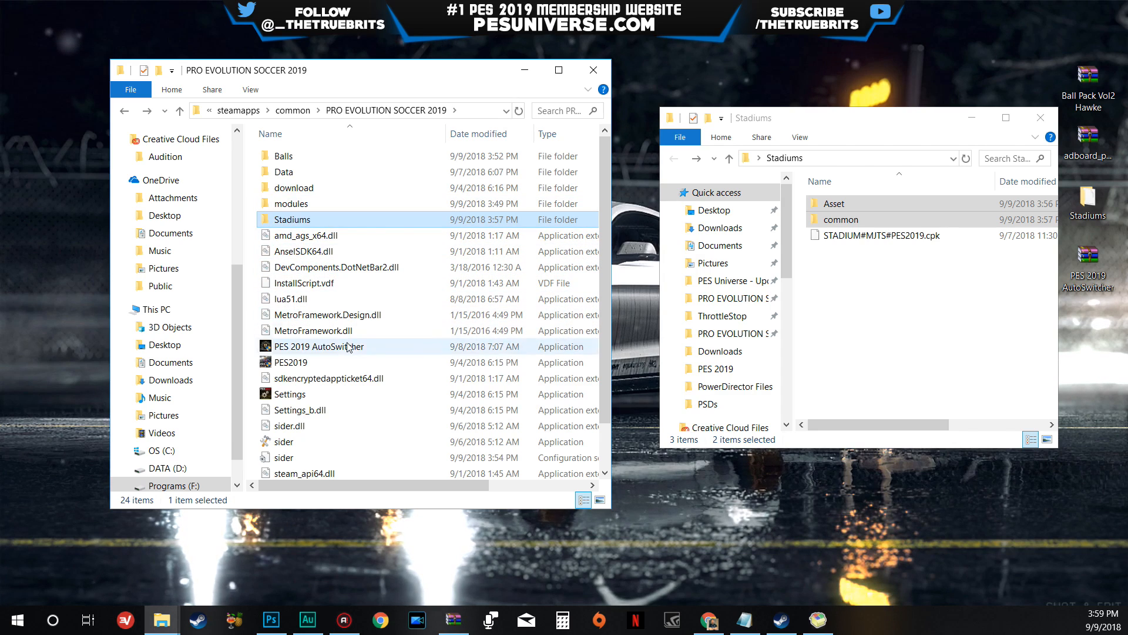
scroll(318, 419, down, 1)
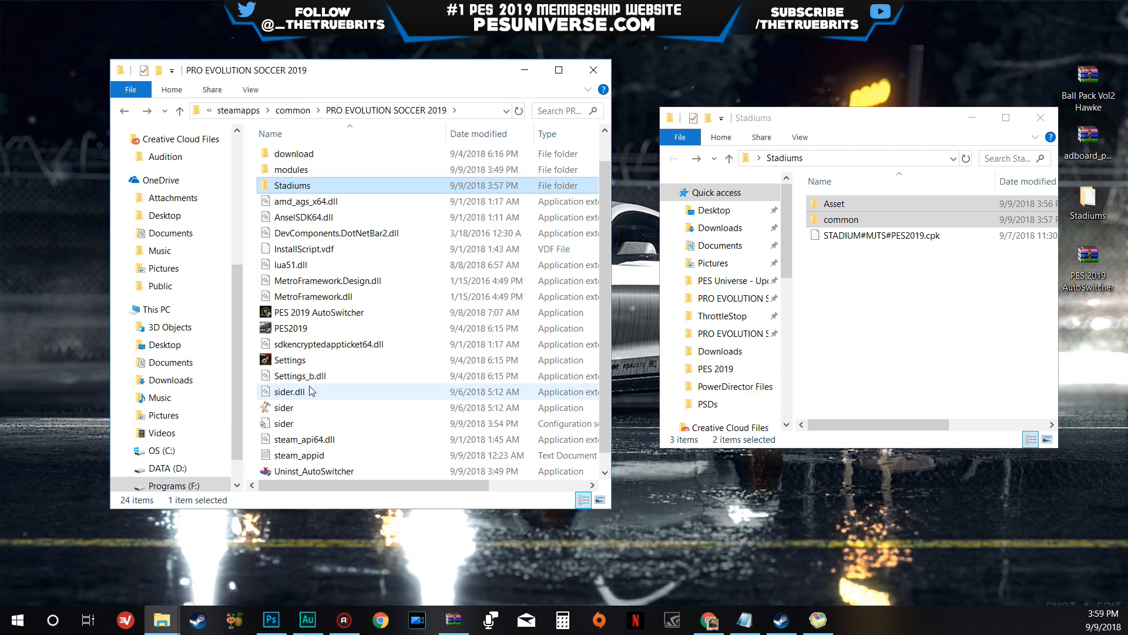
click(1040, 118)
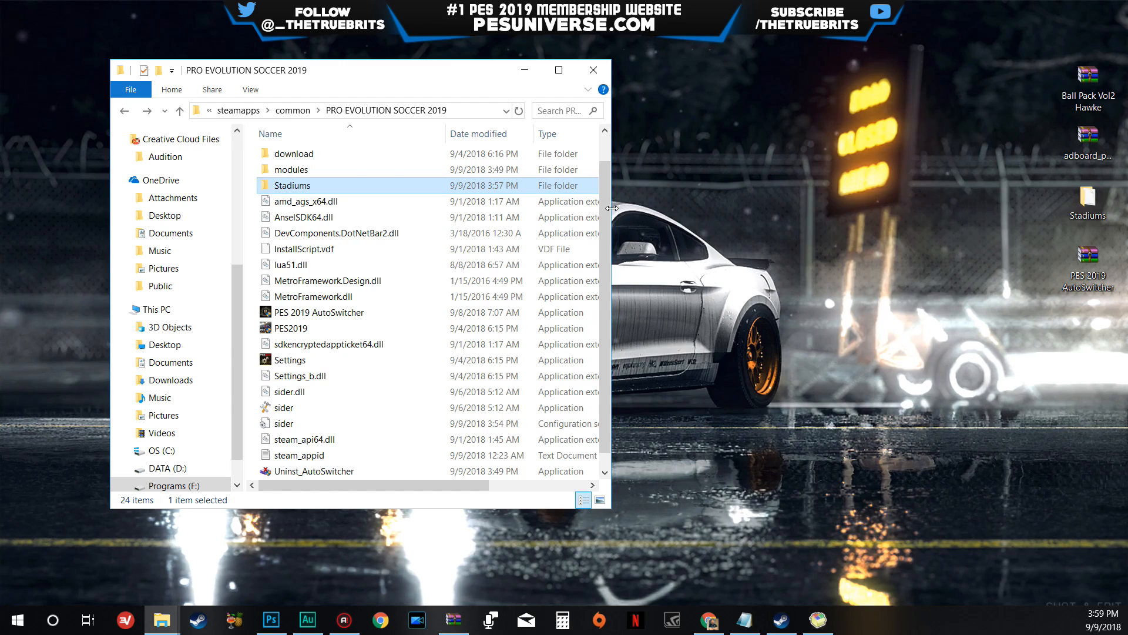
drag(612, 212, 854, 213)
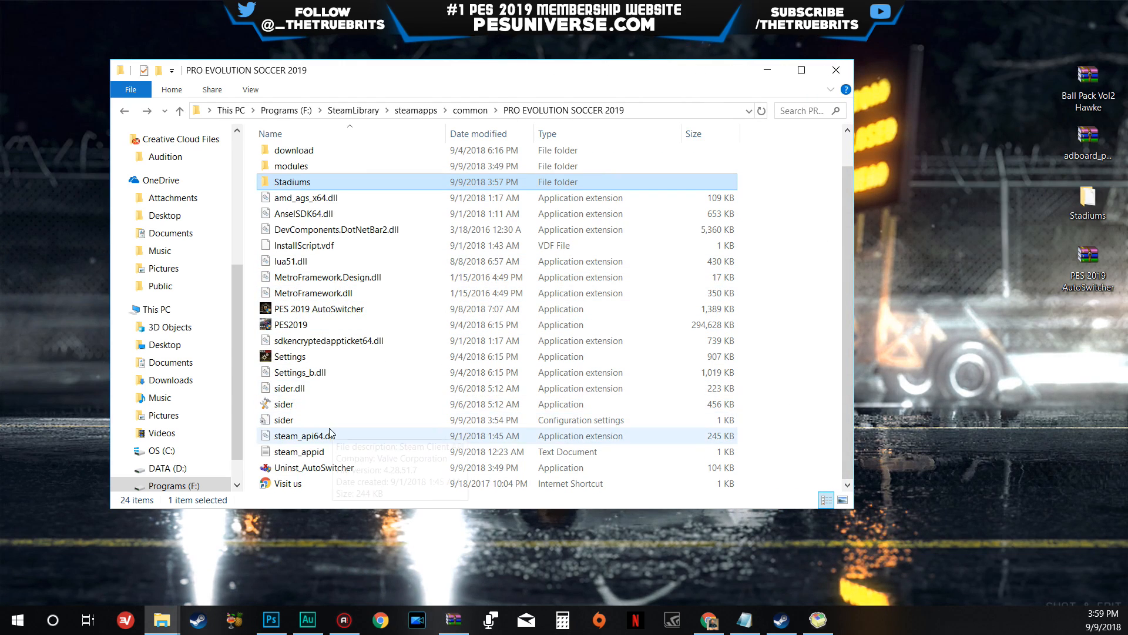
- Add the line cpk.root = ".\Stadiums" below the Balls entry in the sider configuration file, then save and close it
click(302, 422)
double_click(301, 420)
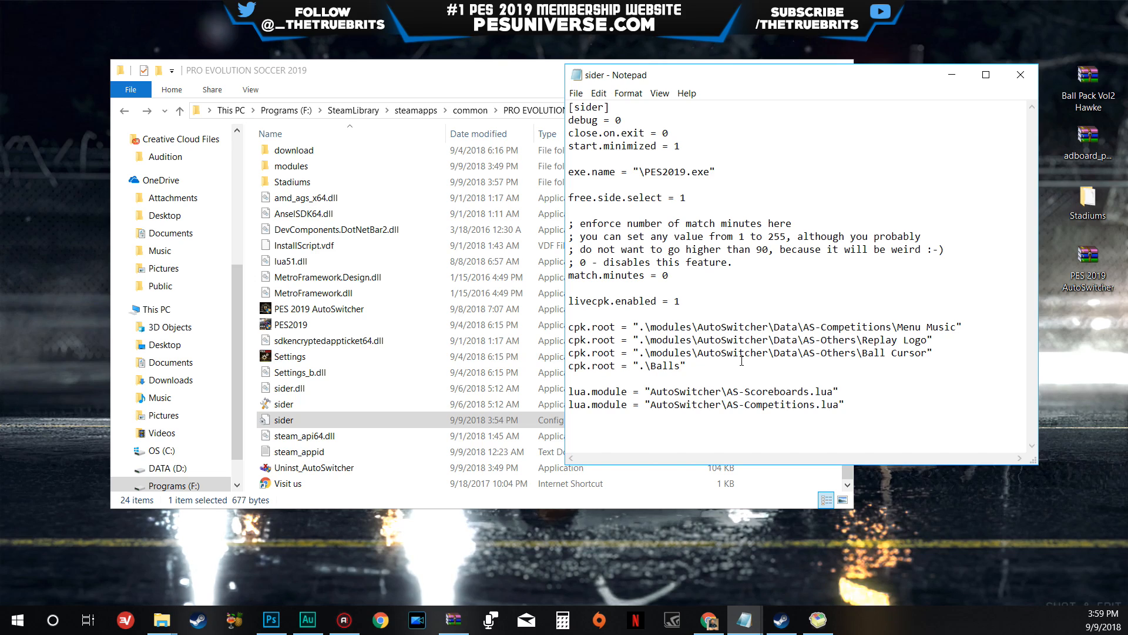
key(Return)
text(cpk.root = ".\Balls")
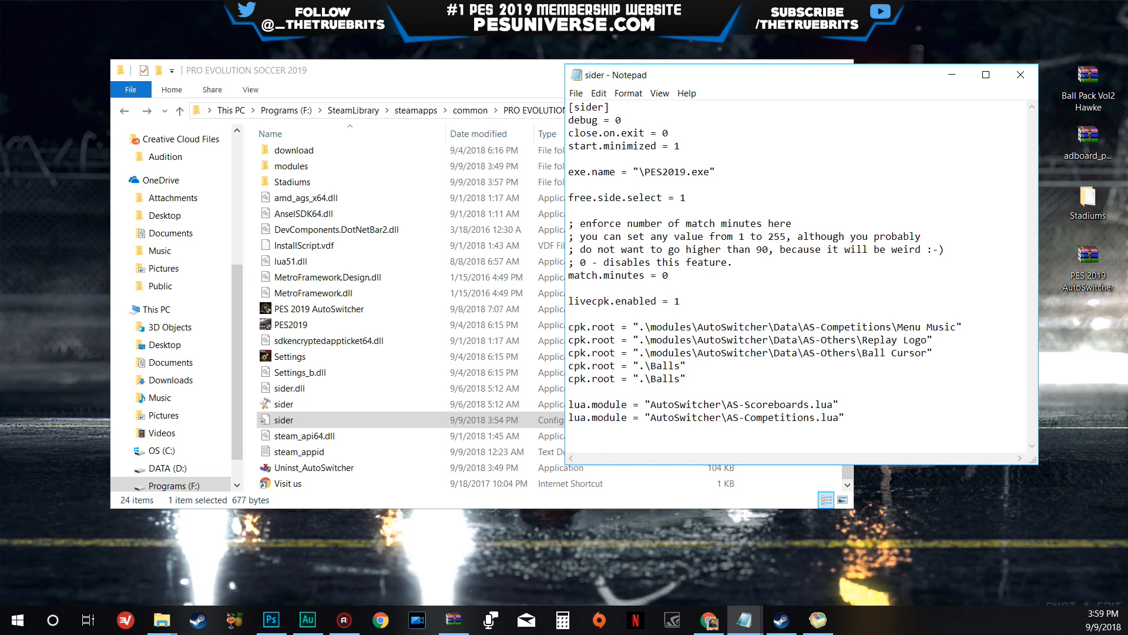
key(Left)
key(BackSpace)
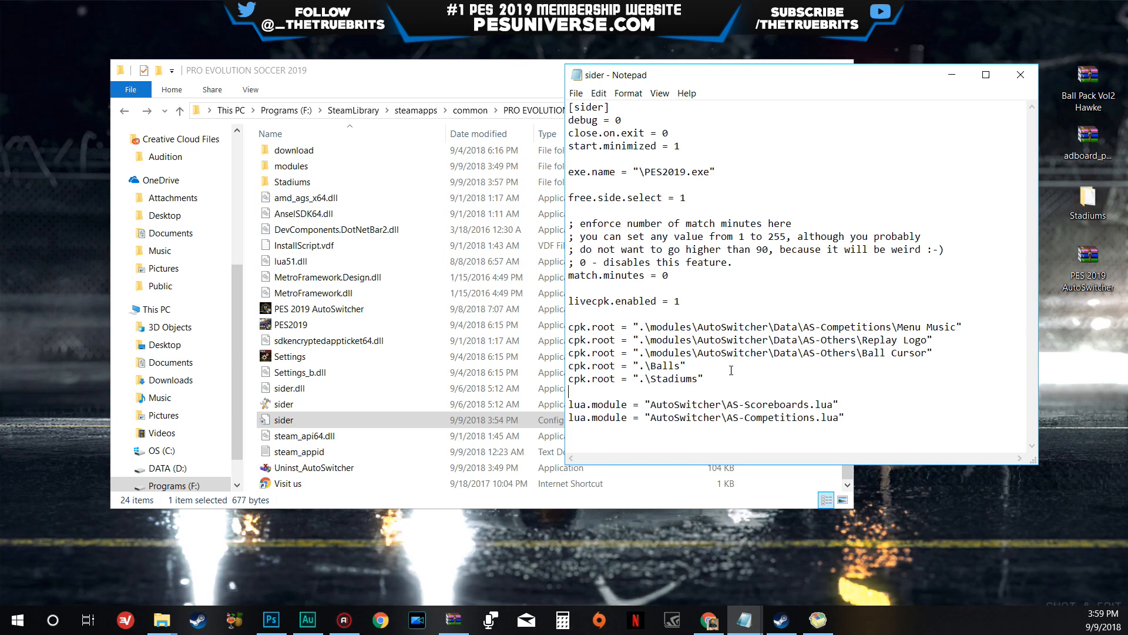
click(576, 94)
click(665, 142)
click(1029, 77)
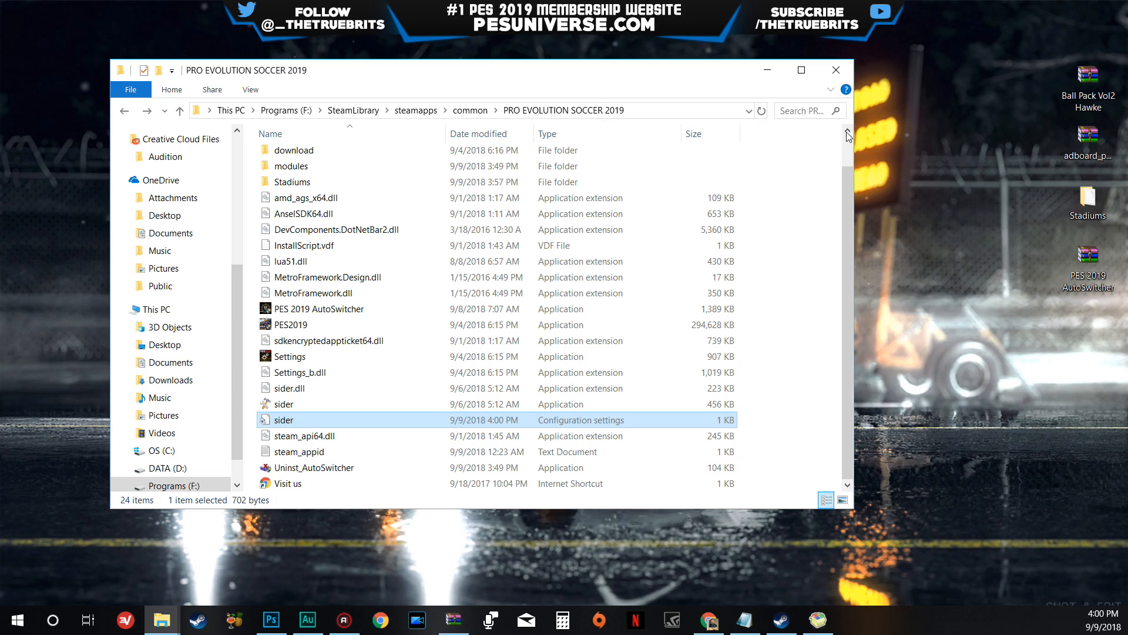
- Open the adboard_pack_v1.0_by_majuh.zip archive from the desktop and inspect its CPK and adboards.png files
drag(632, 80, 617, 76)
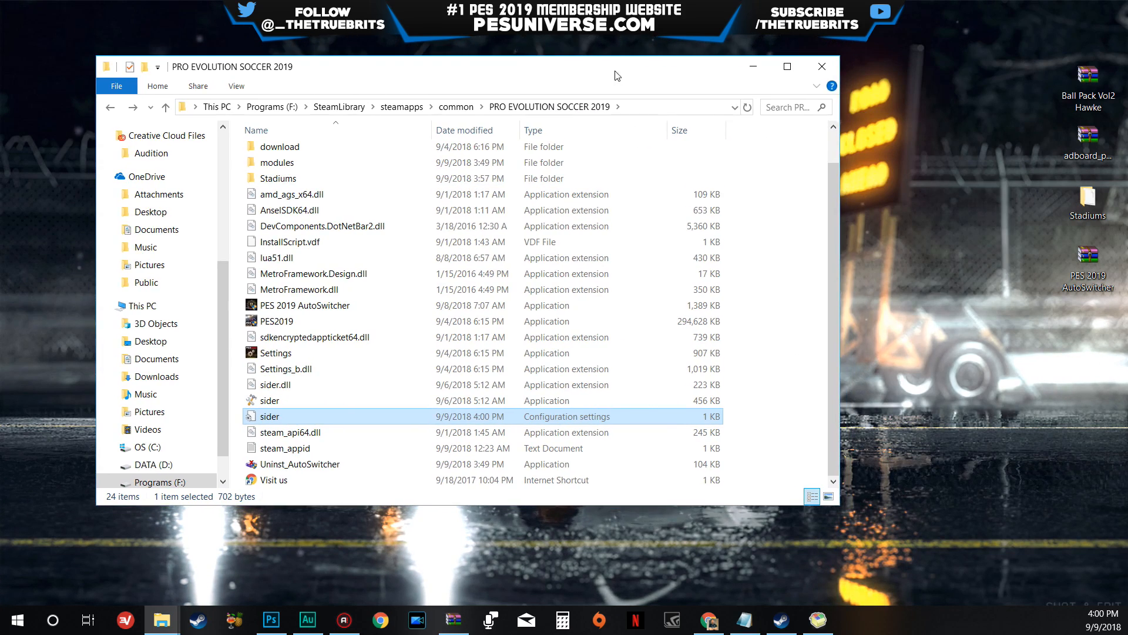
click(787, 250)
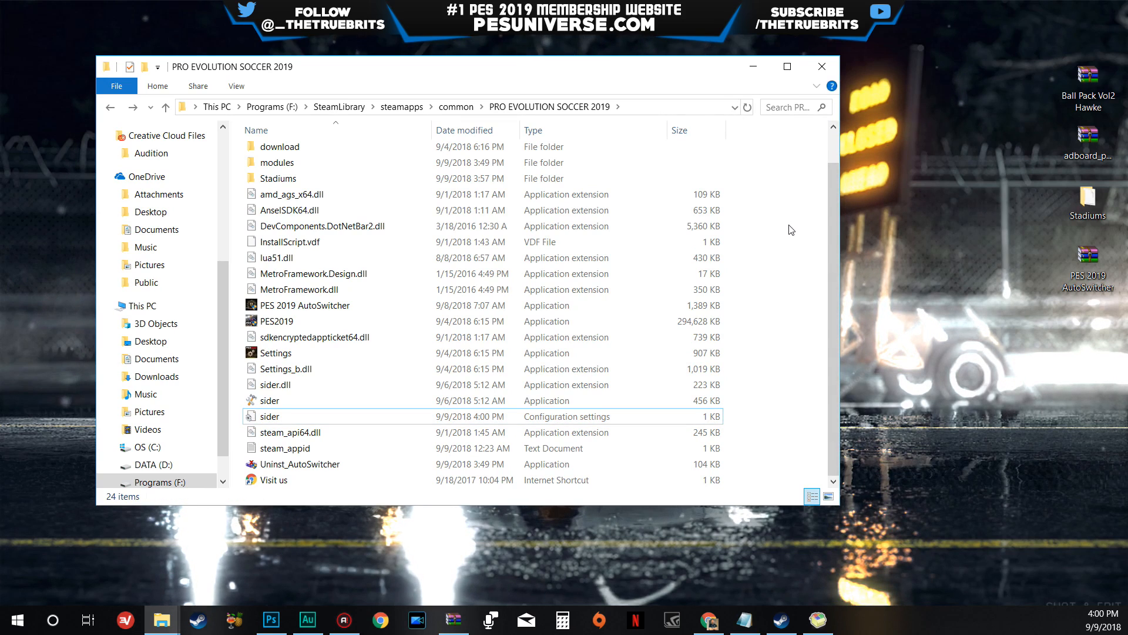
double_click(1089, 140)
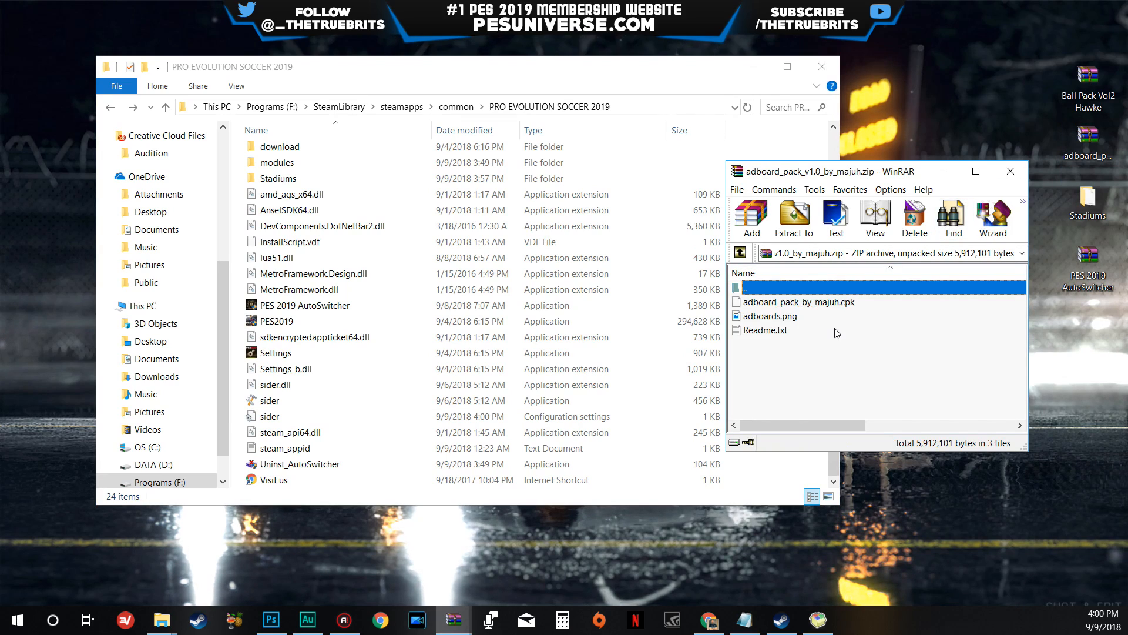
click(844, 304)
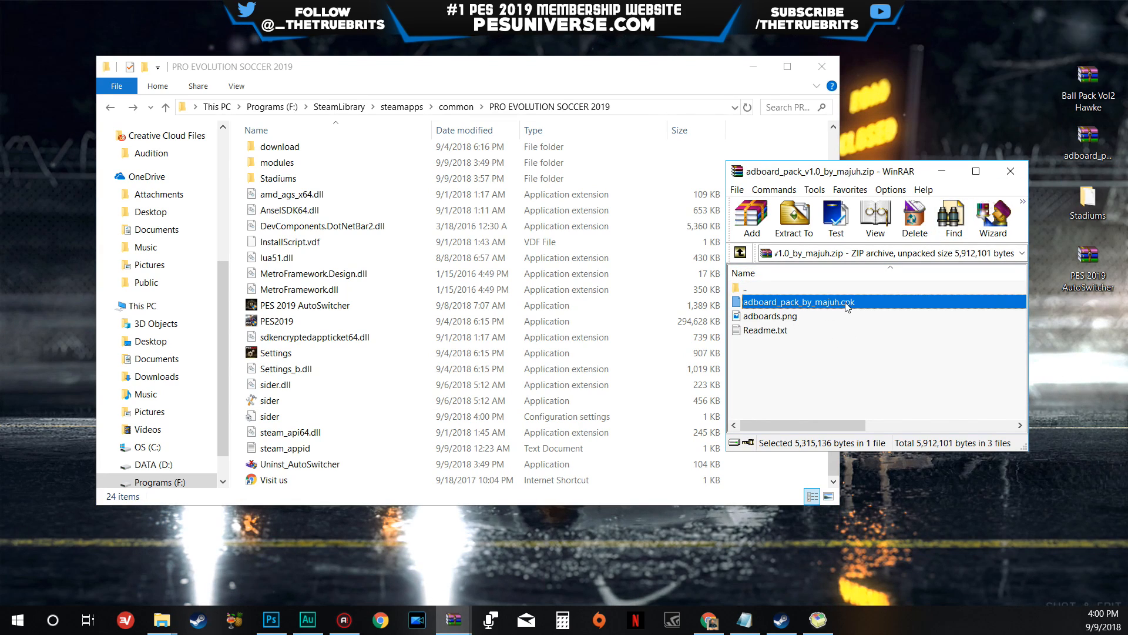
click(791, 317)
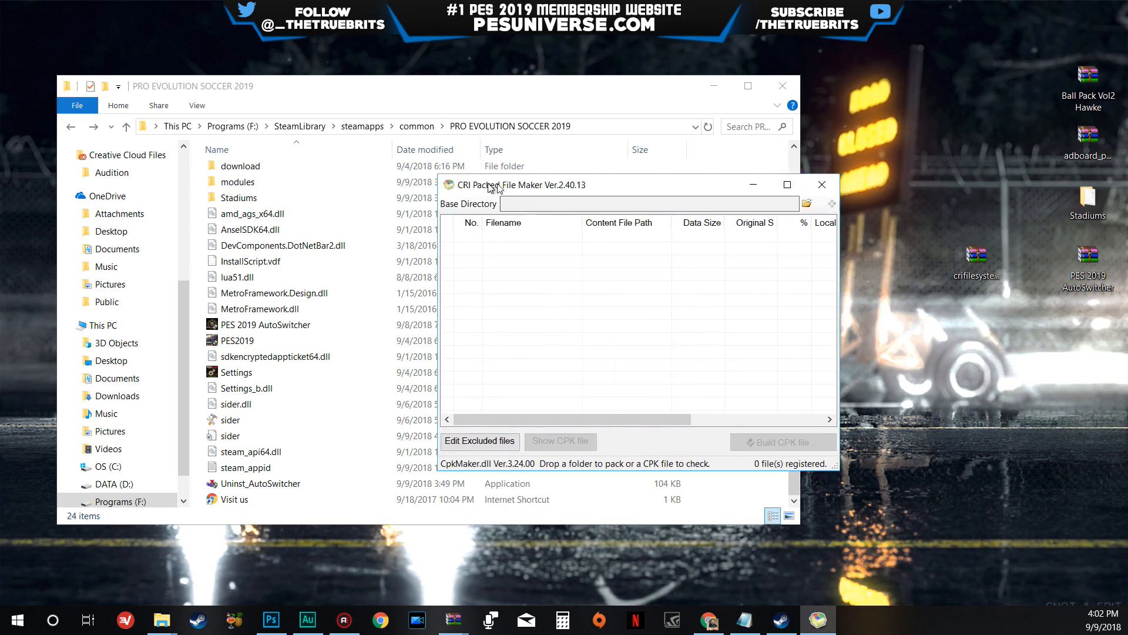
- Position the empty CRI Packed File Maker window over the game folder, reopen the adboard pack archive and place it alongside
drag(408, 179, 401, 188)
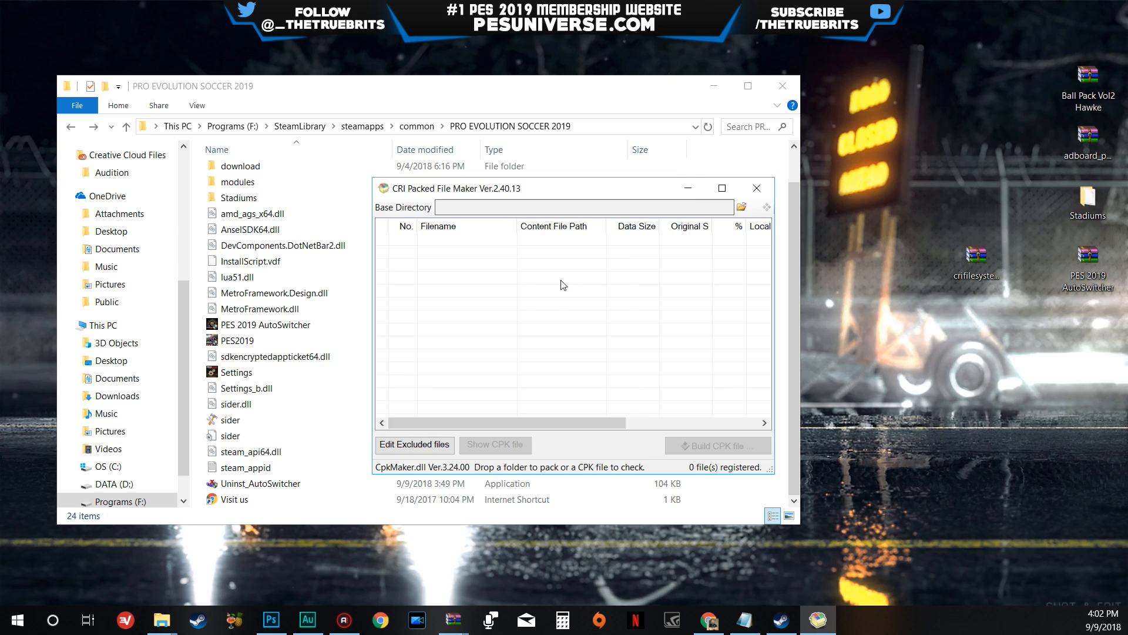
drag(555, 187, 452, 168)
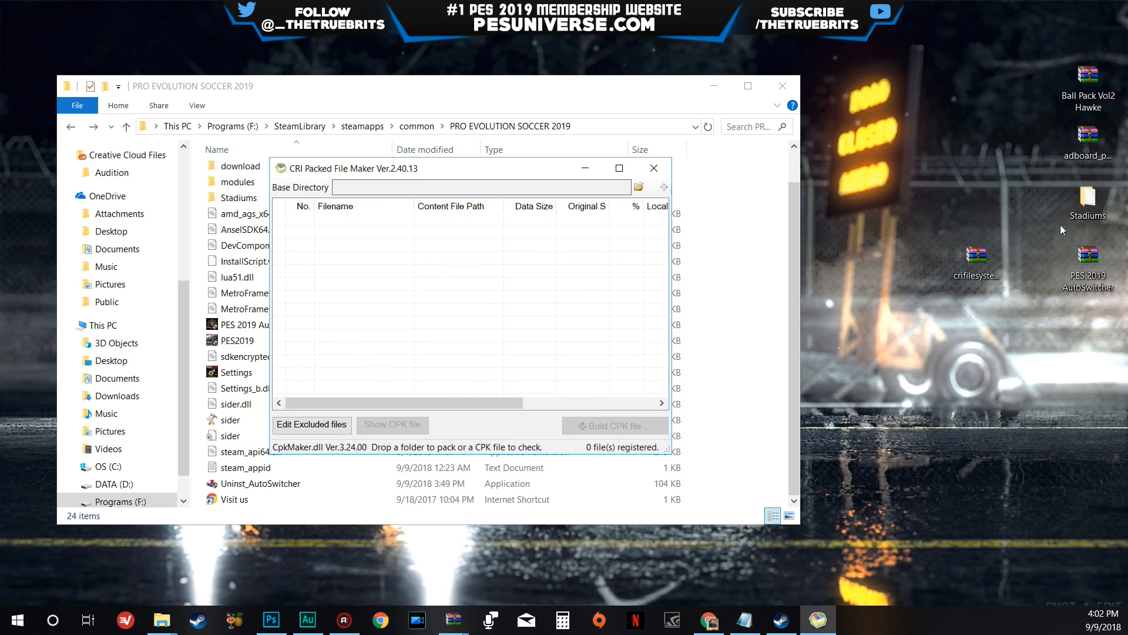
double_click(1089, 149)
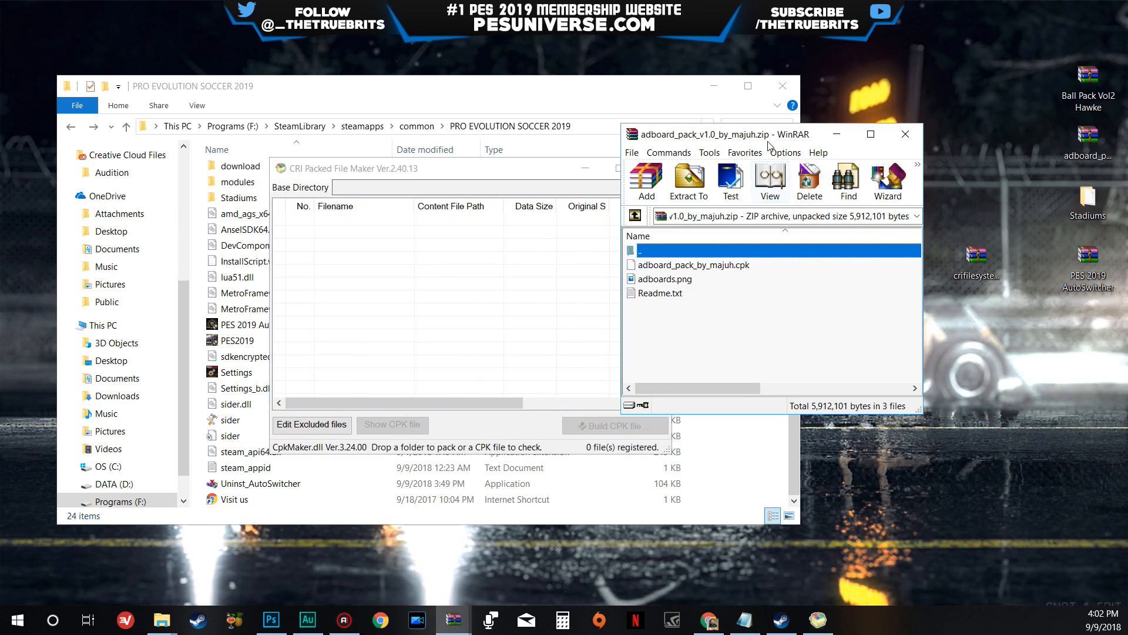
drag(768, 142, 905, 82)
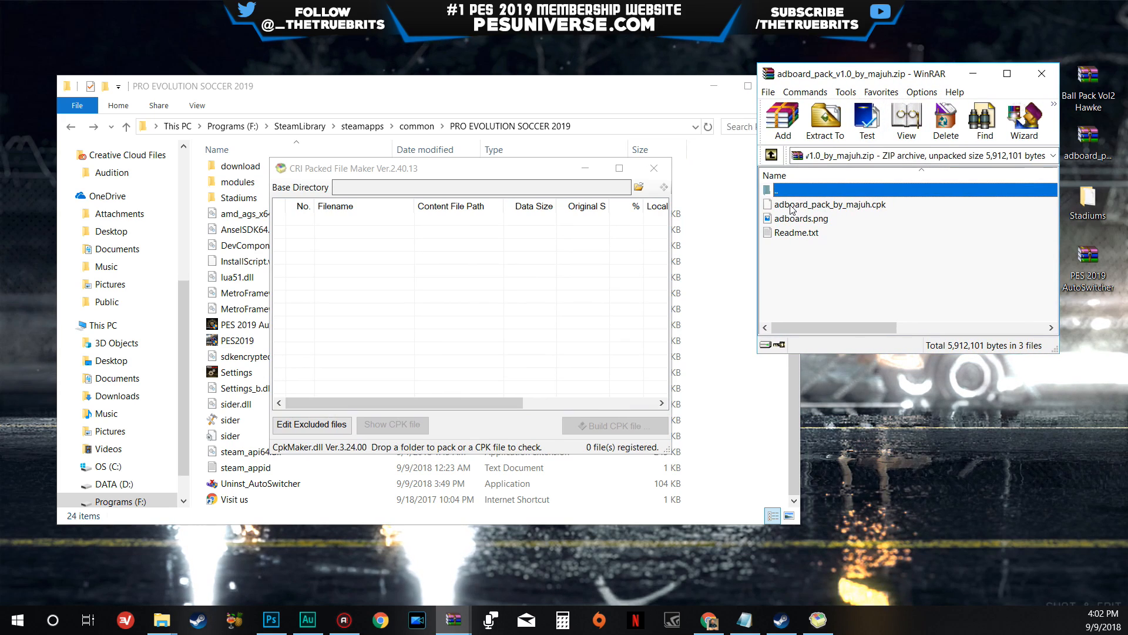
- Try to load adboard_pack_by_majuh.cpk straight from the open archive into CRI Packed File Maker
drag(792, 209, 502, 266)
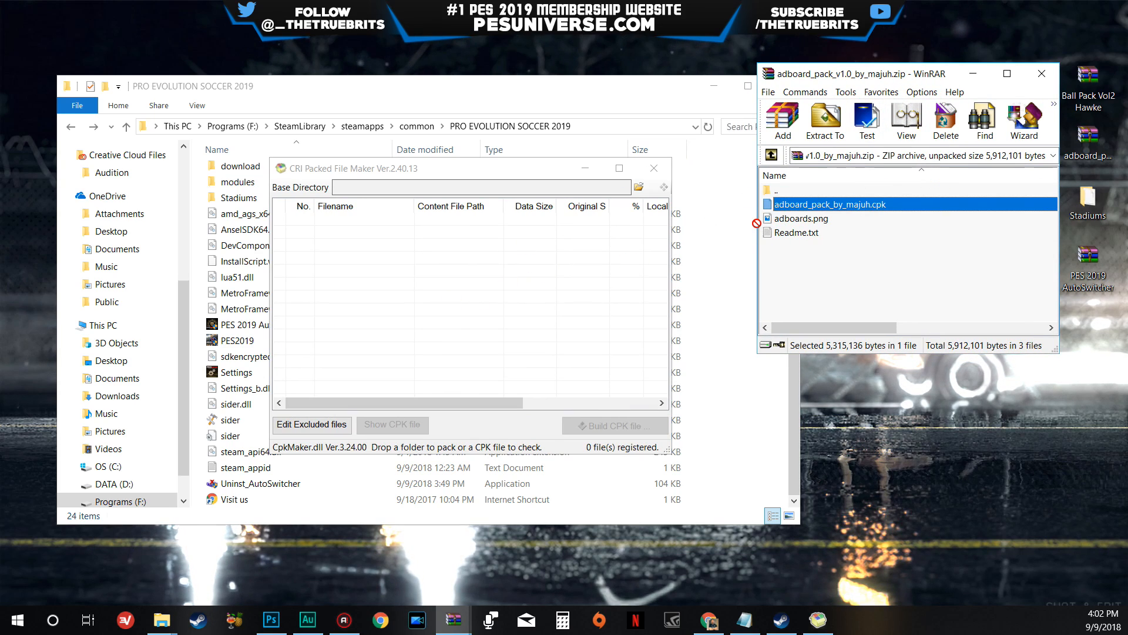
drag(811, 206, 362, 288)
drag(430, 286, 433, 274)
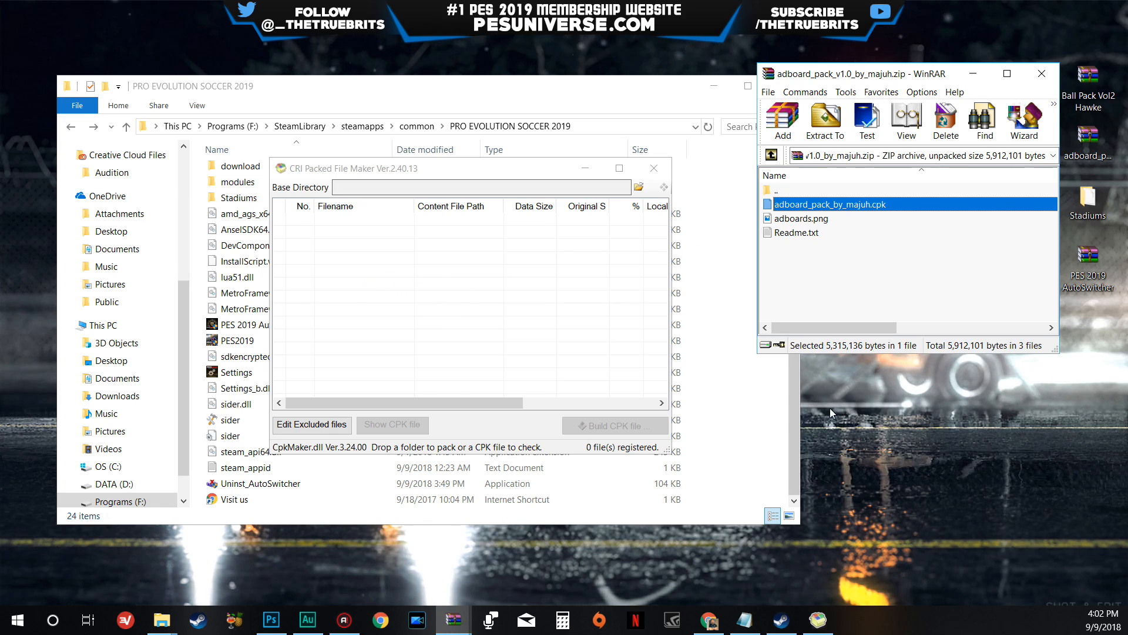
- Create a new folder named Ads on the desktop
right_click(883, 432)
mouse_move(942, 382)
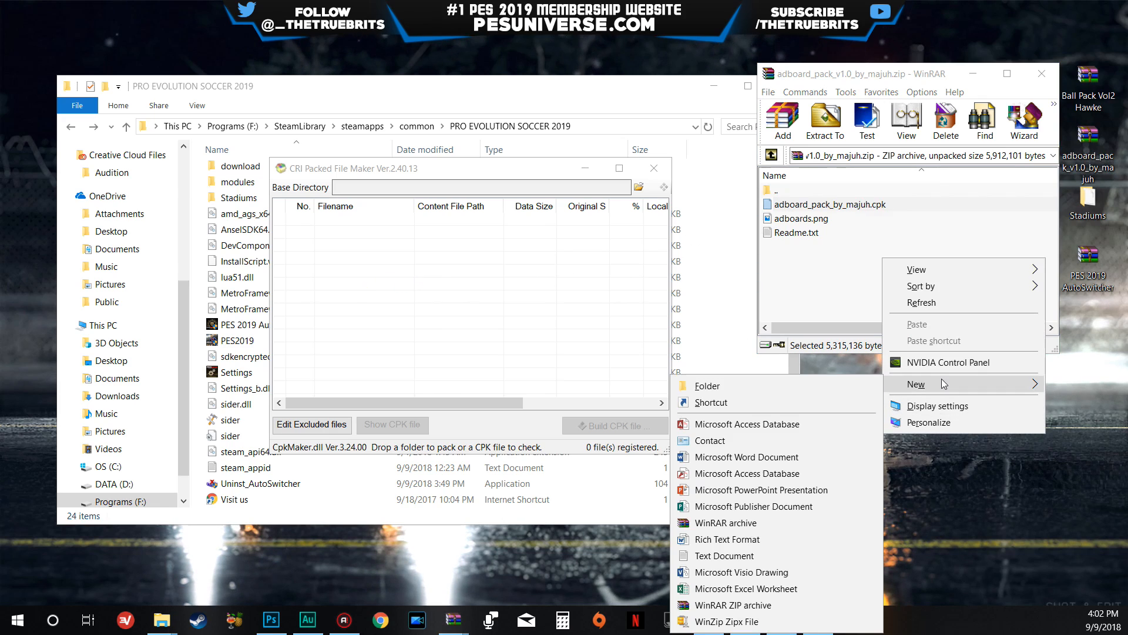
click(833, 388)
text(A)
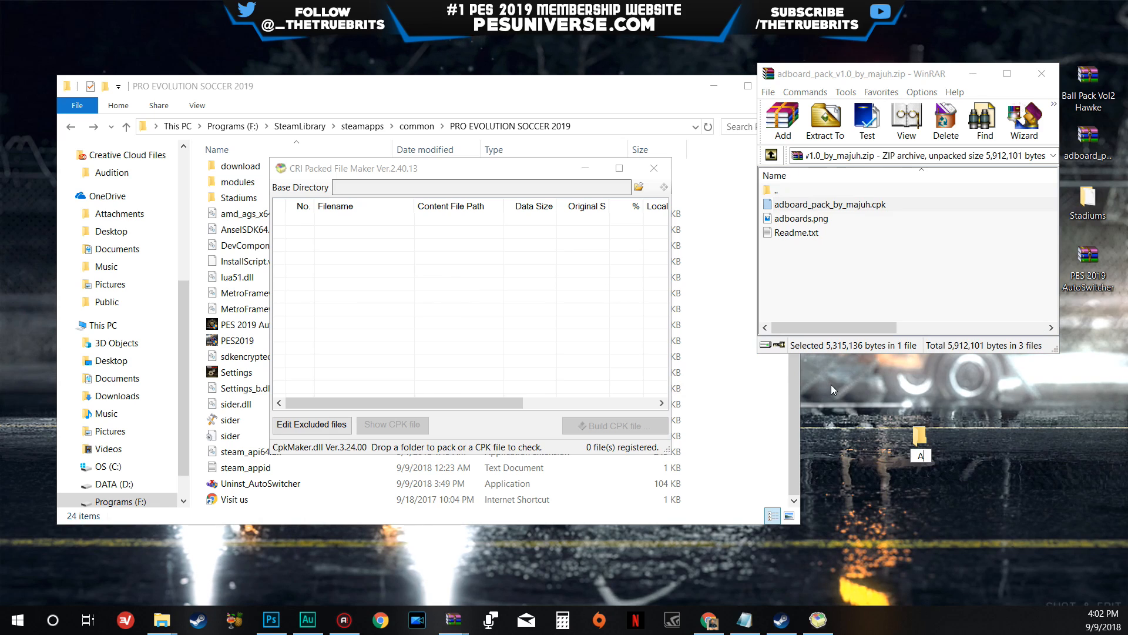
text(ds)
key(Return)
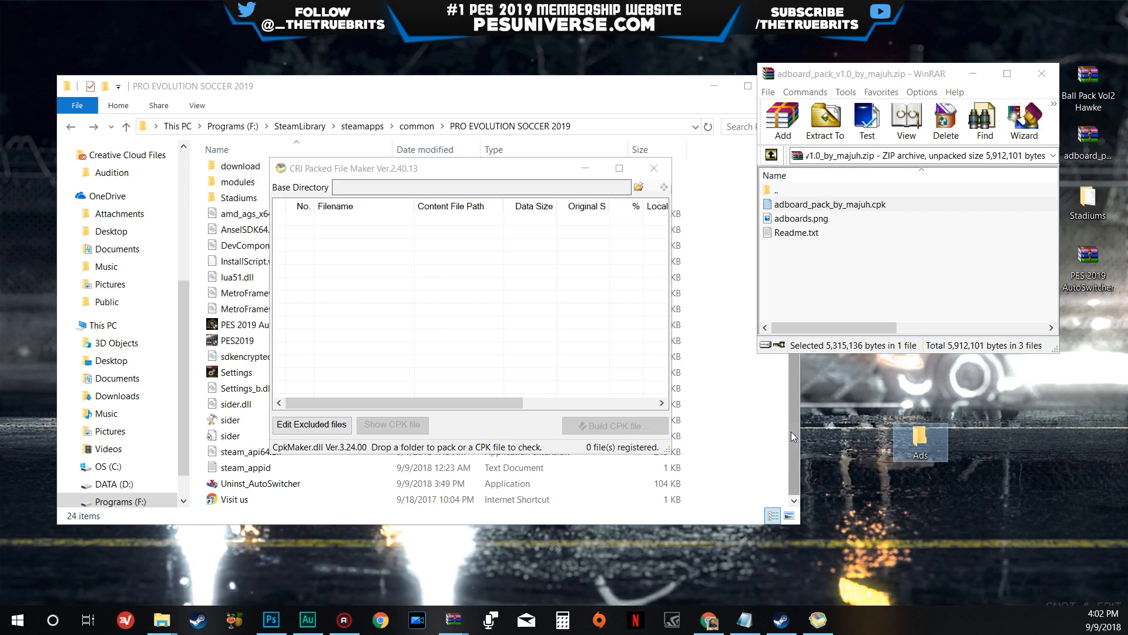
- Open the Ads folder, extract all three files of the adboard pack archive into it and close the archive
double_click(920, 440)
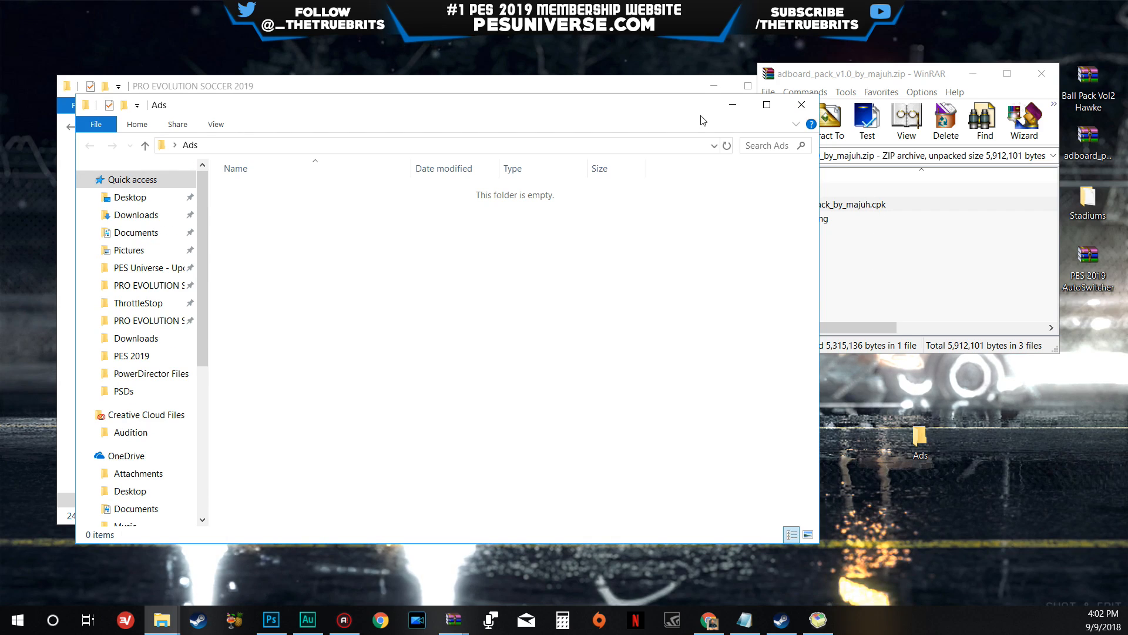
click(873, 208)
click(800, 206)
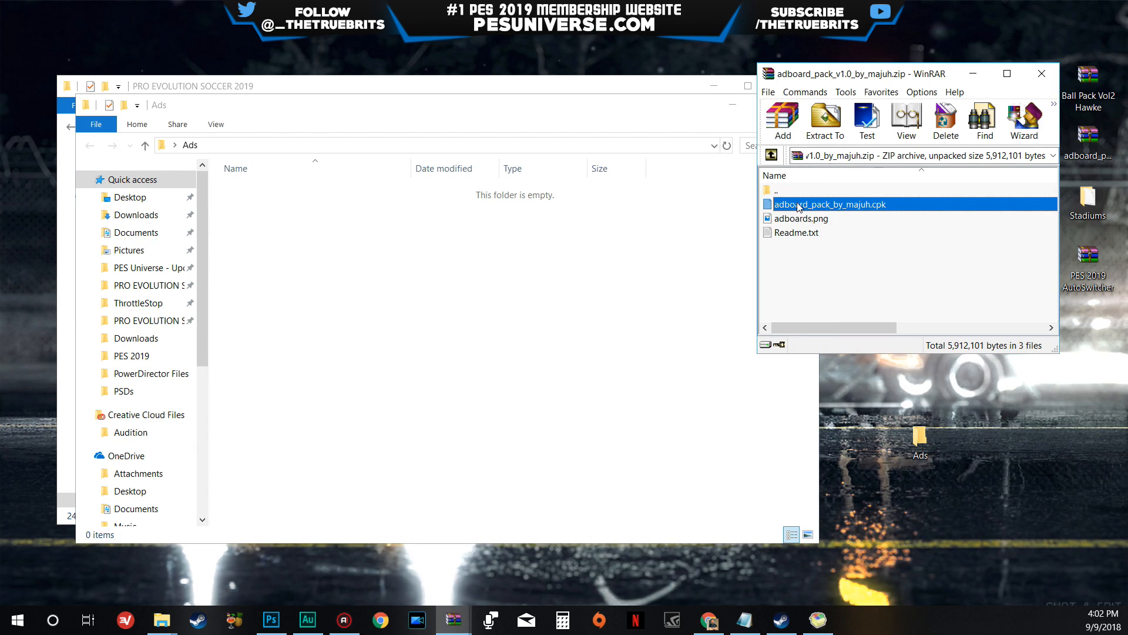
shift+click(791, 234)
drag(801, 226, 405, 315)
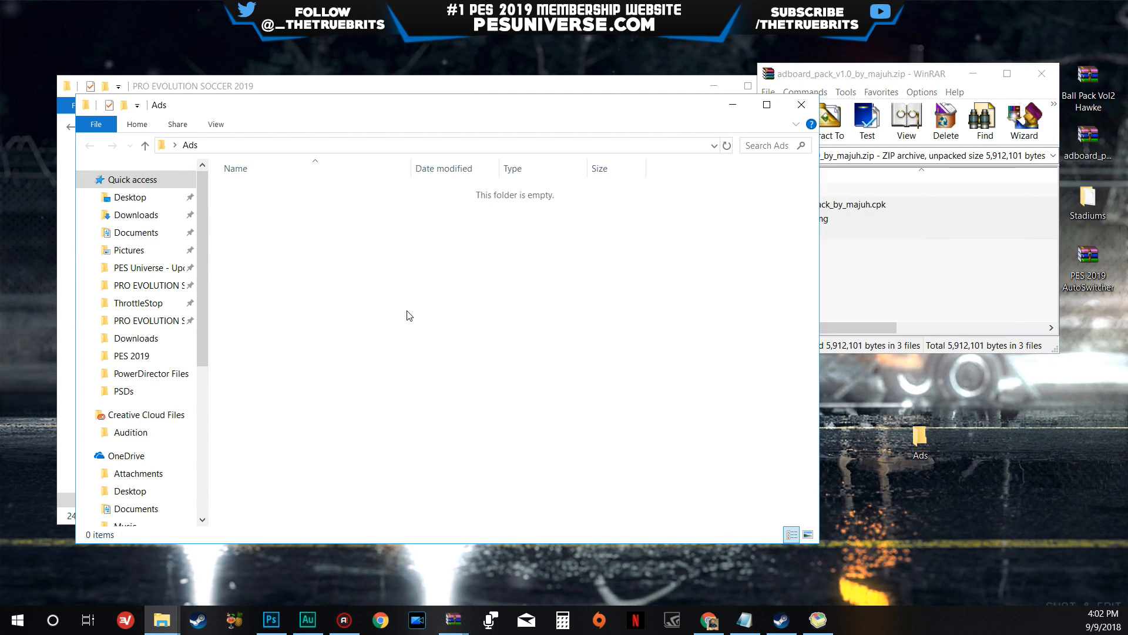
click(980, 284)
click(1041, 77)
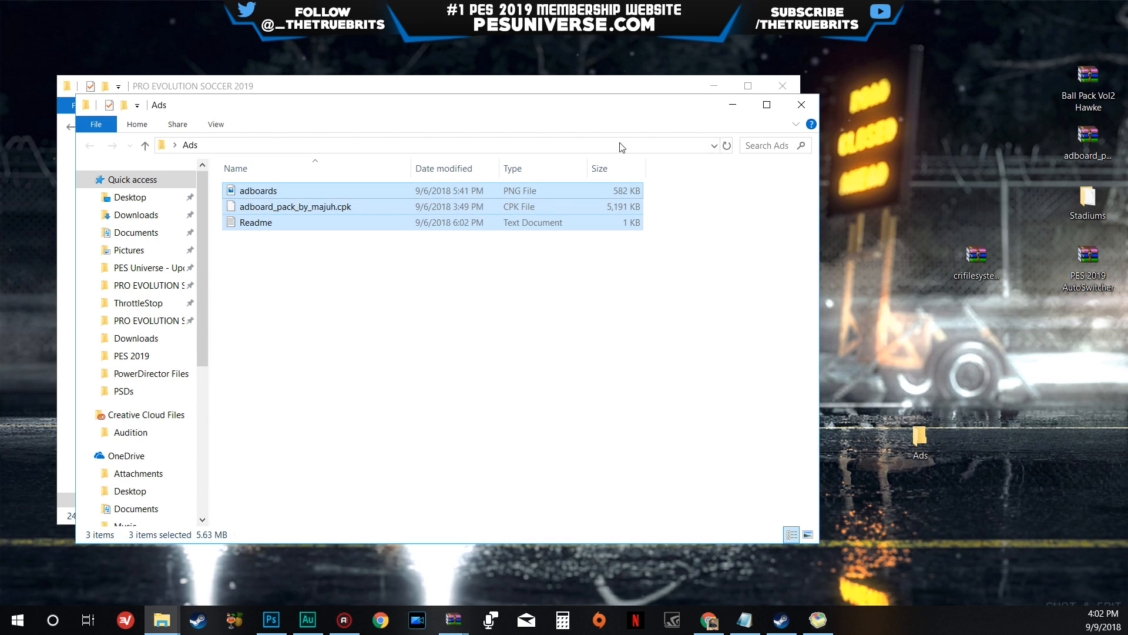
- Load adboard_pack_by_majuh.cpk from the Ads folder into CRI Packed File Maker, close the folder and look through the packed file list
drag(819, 94, 549, 206)
drag(399, 224, 942, 145)
click(932, 238)
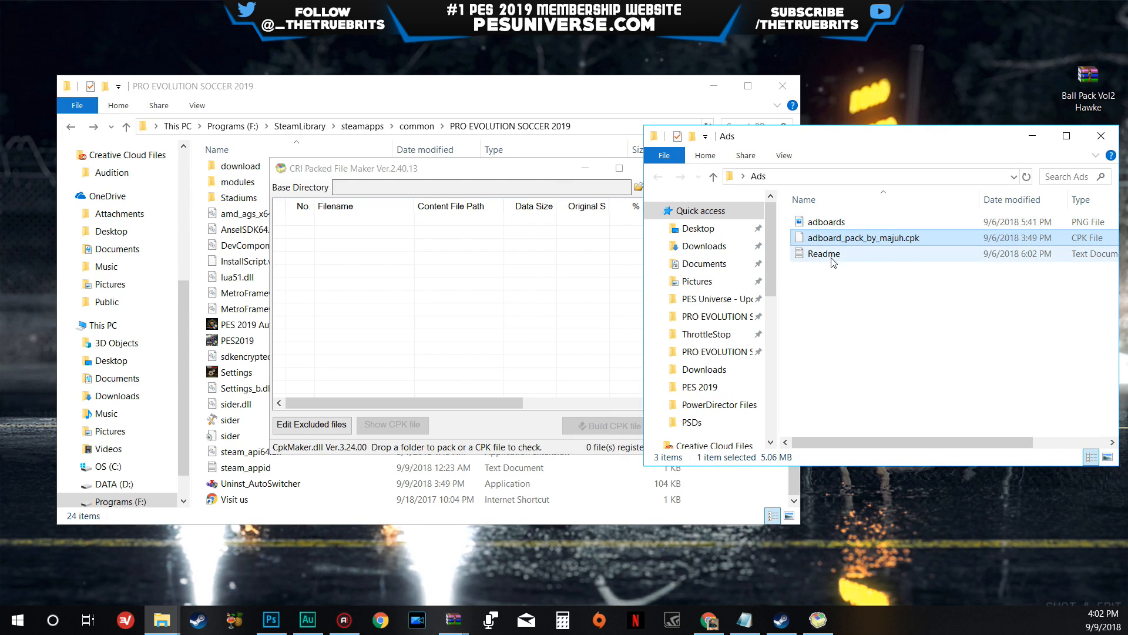
drag(854, 238, 479, 290)
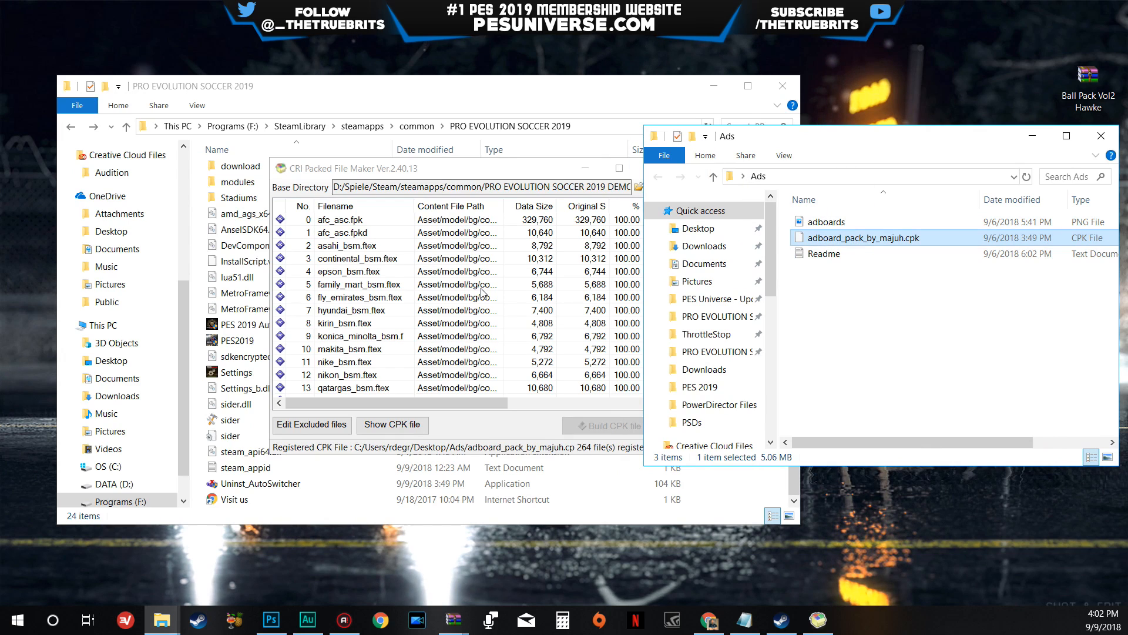
click(1101, 136)
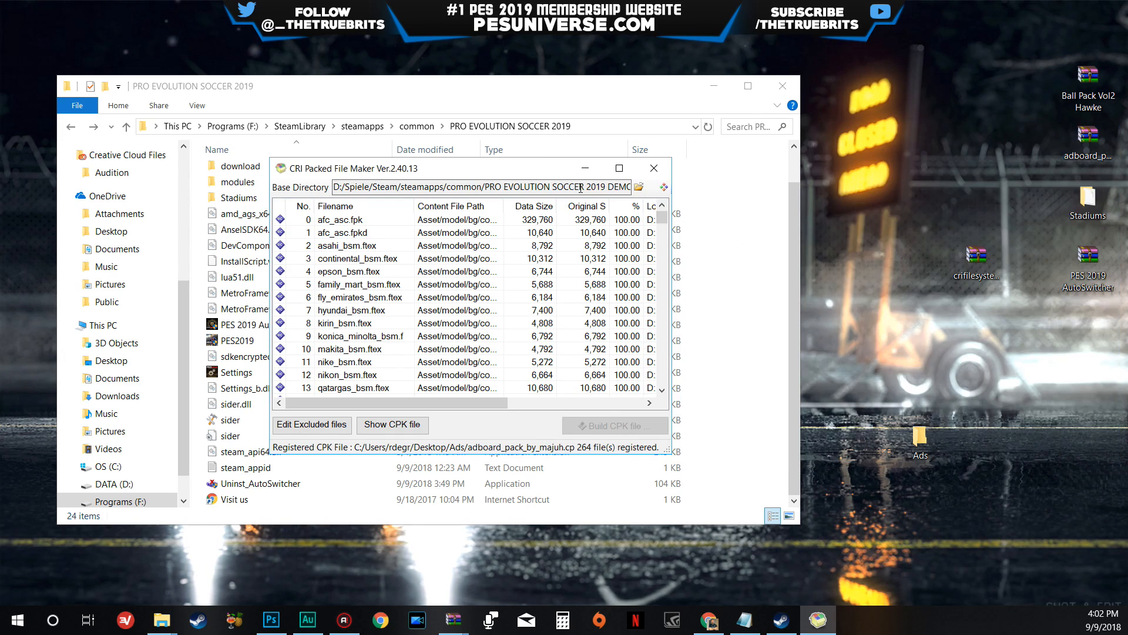
drag(525, 170, 531, 150)
scroll(464, 301, down, 5)
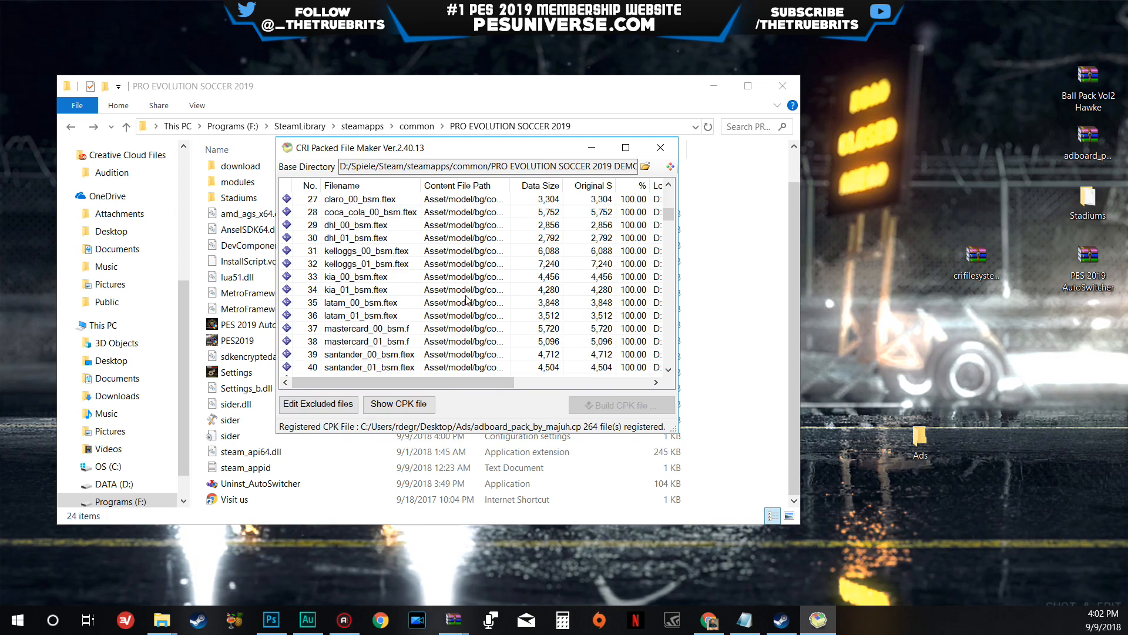
scroll(464, 301, up, 5)
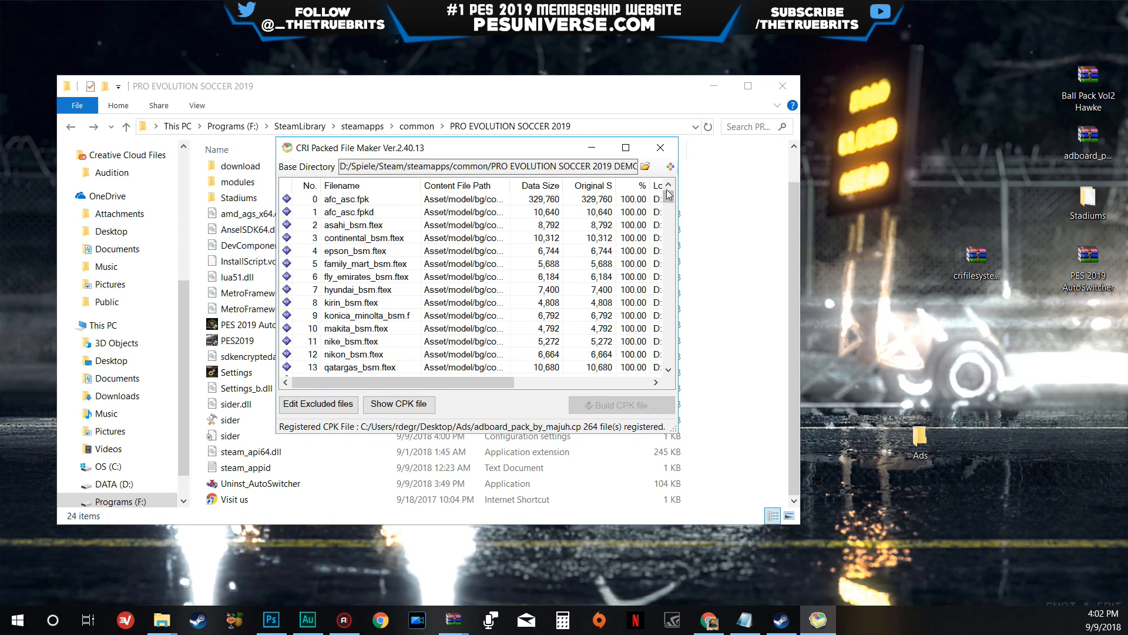
- Extract the CPK's internal files into the desktop Ads folder, then close CRI Packed File Maker
click(670, 167)
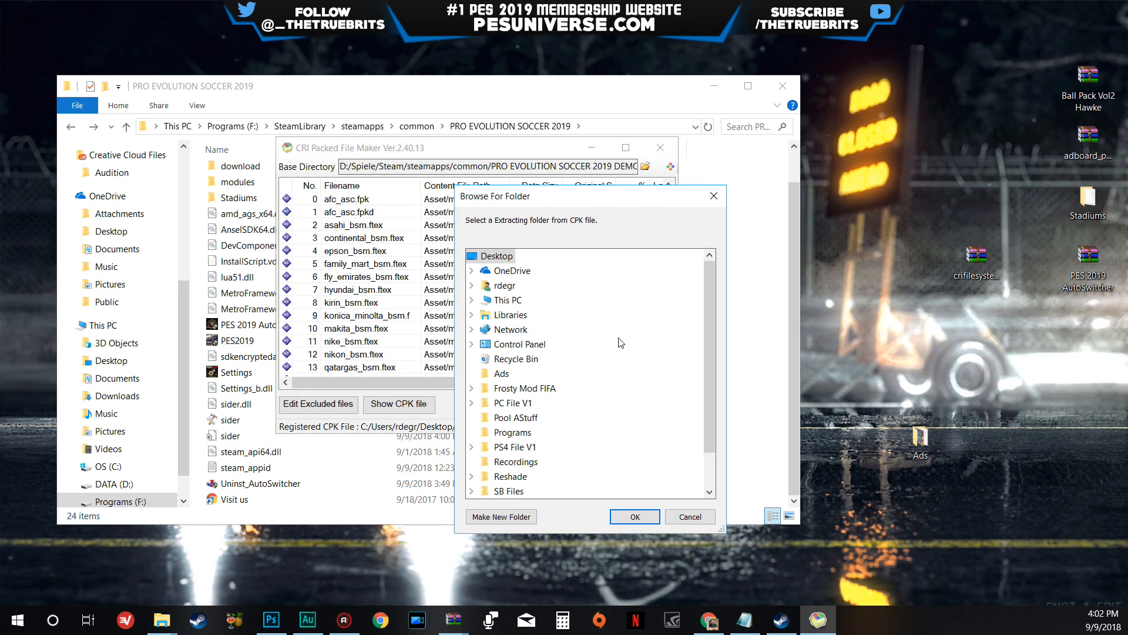
scroll(591, 351, down, 1)
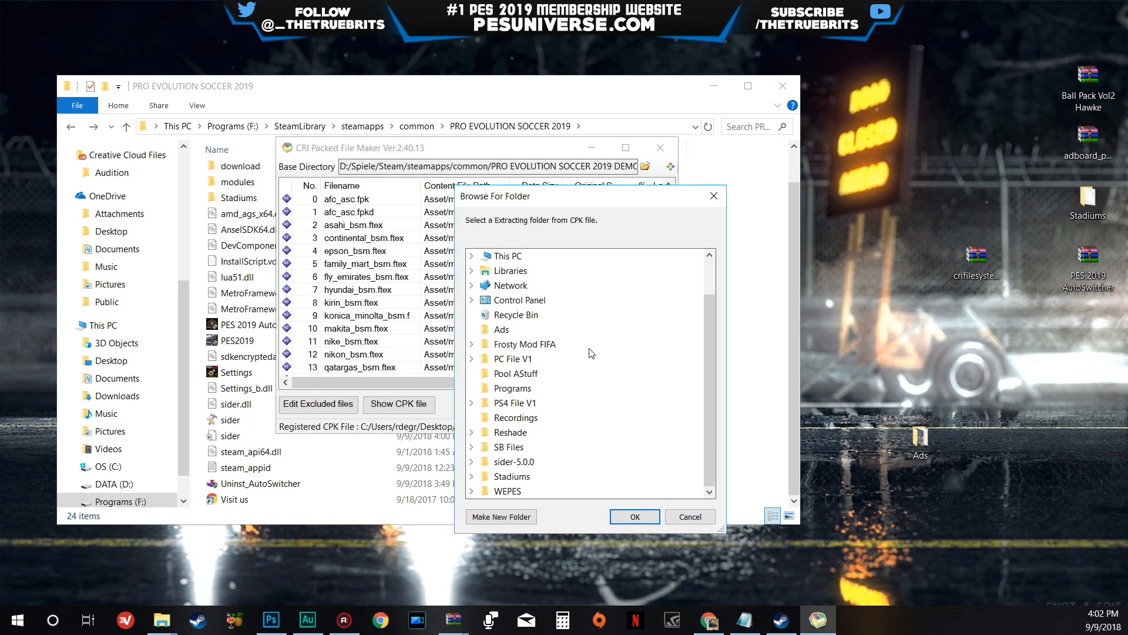
click(500, 331)
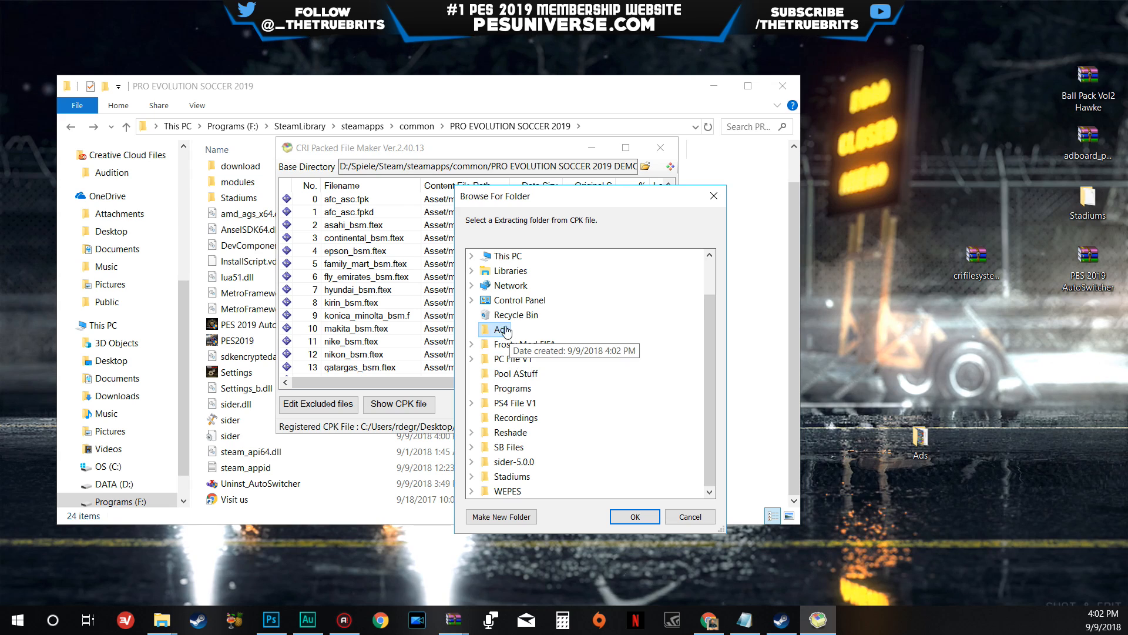
click(636, 515)
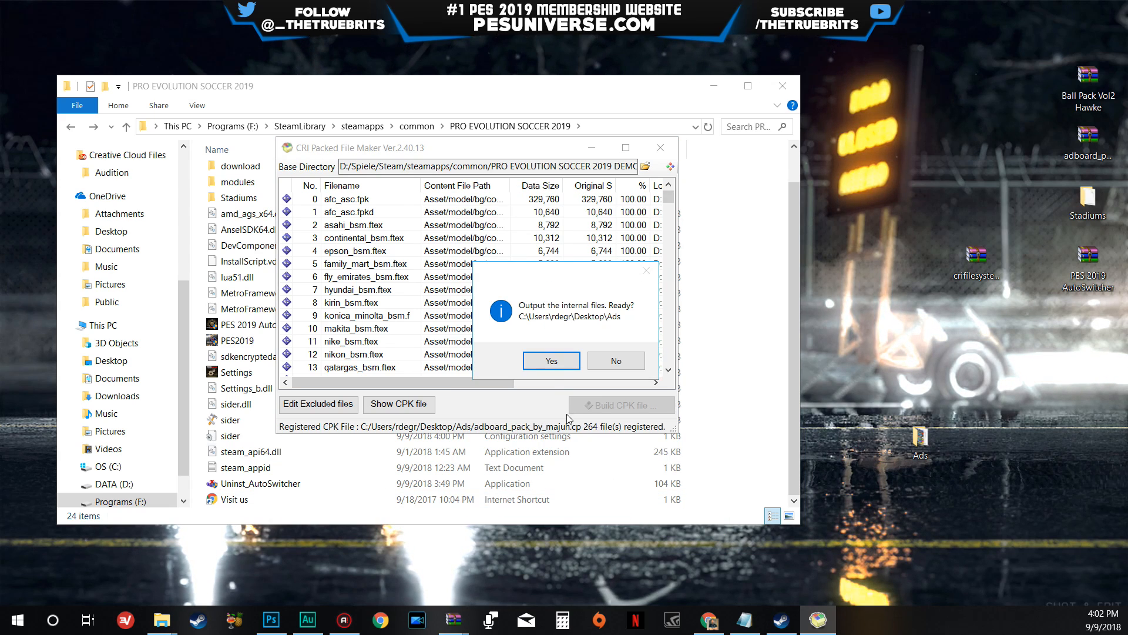
click(551, 359)
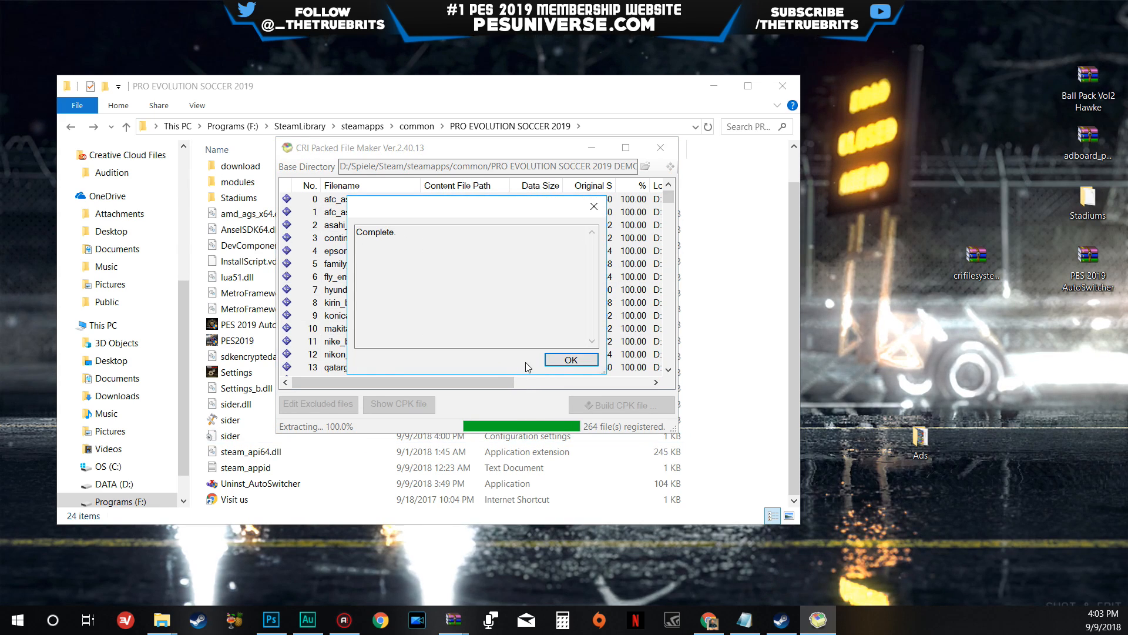
click(567, 360)
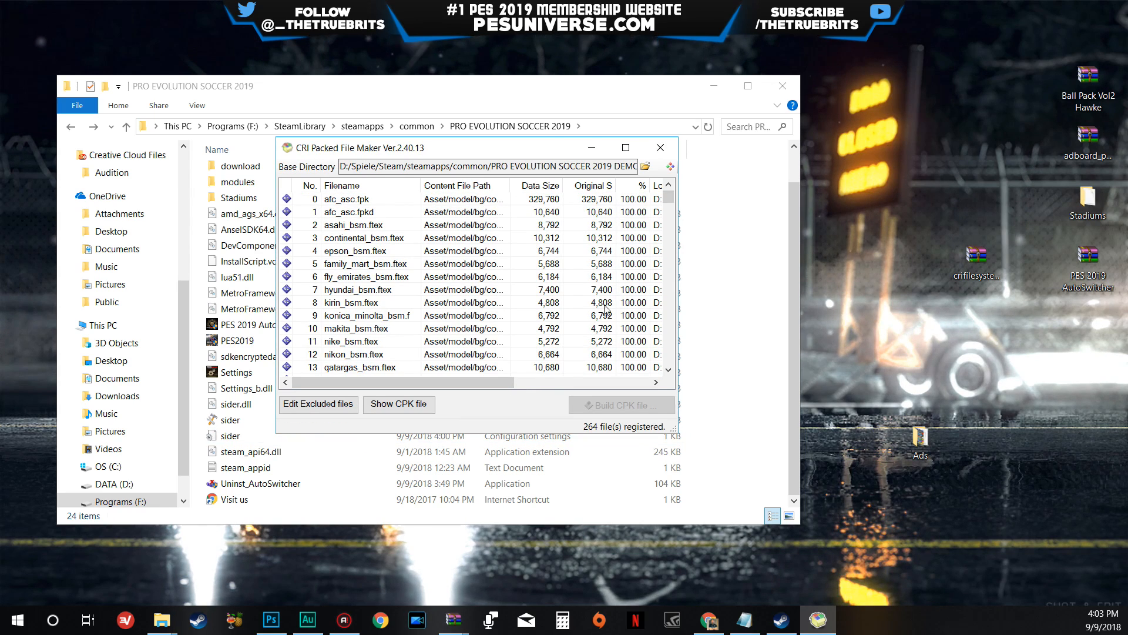
click(660, 147)
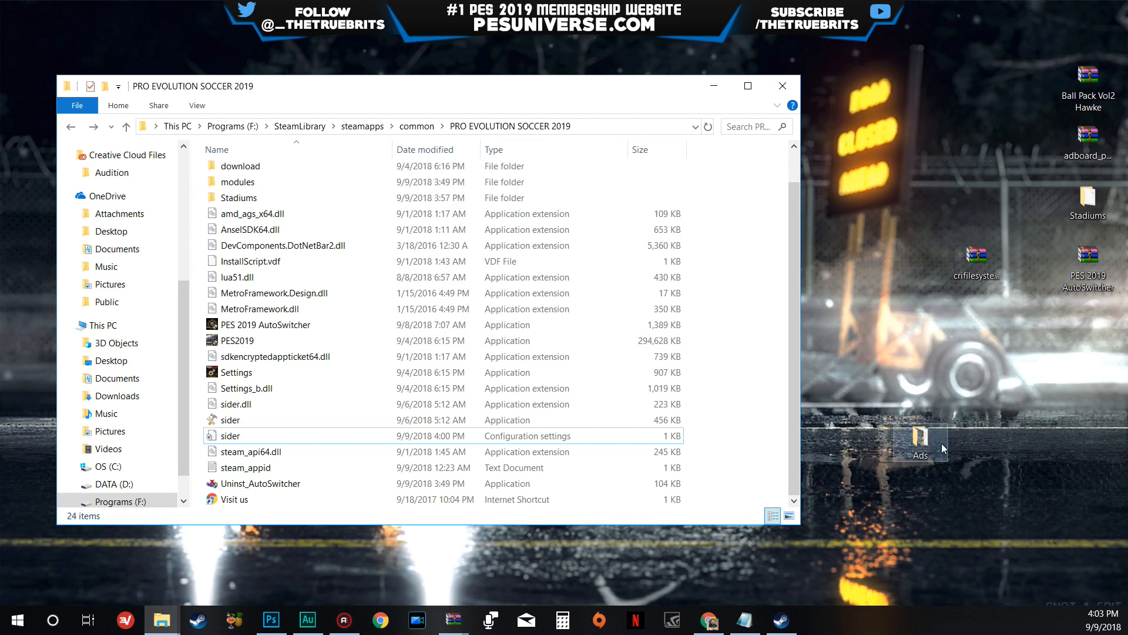
- Place the Ads folder below the PES 2019 AutoSwitcher archive on the desktop, open it and select the Asset and common folders
drag(921, 438, 1099, 332)
double_click(1089, 327)
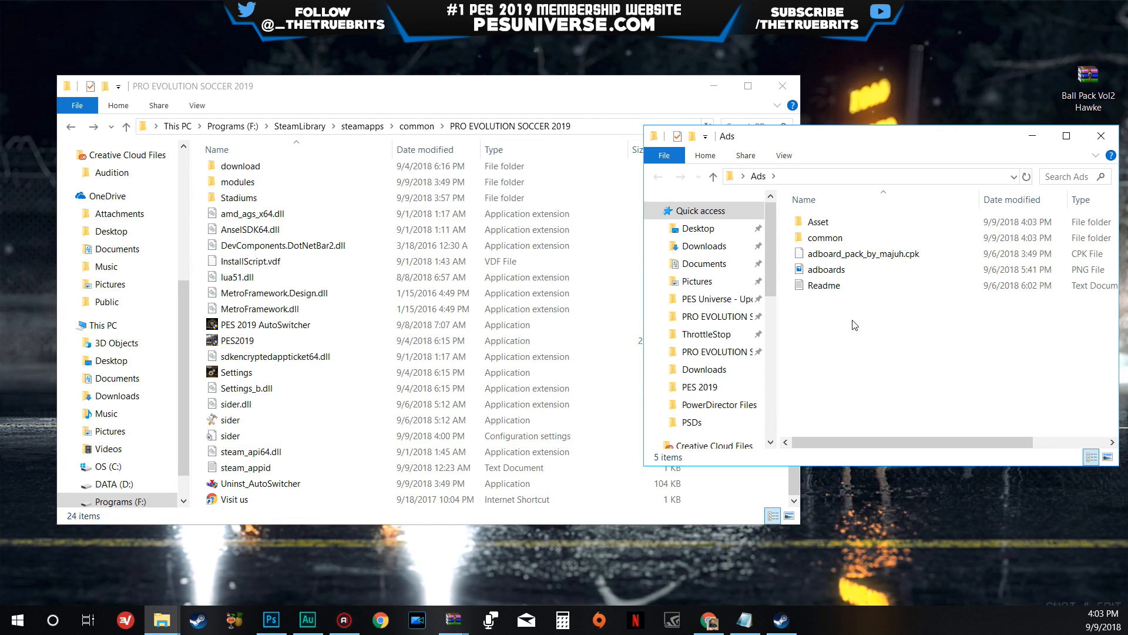
click(823, 226)
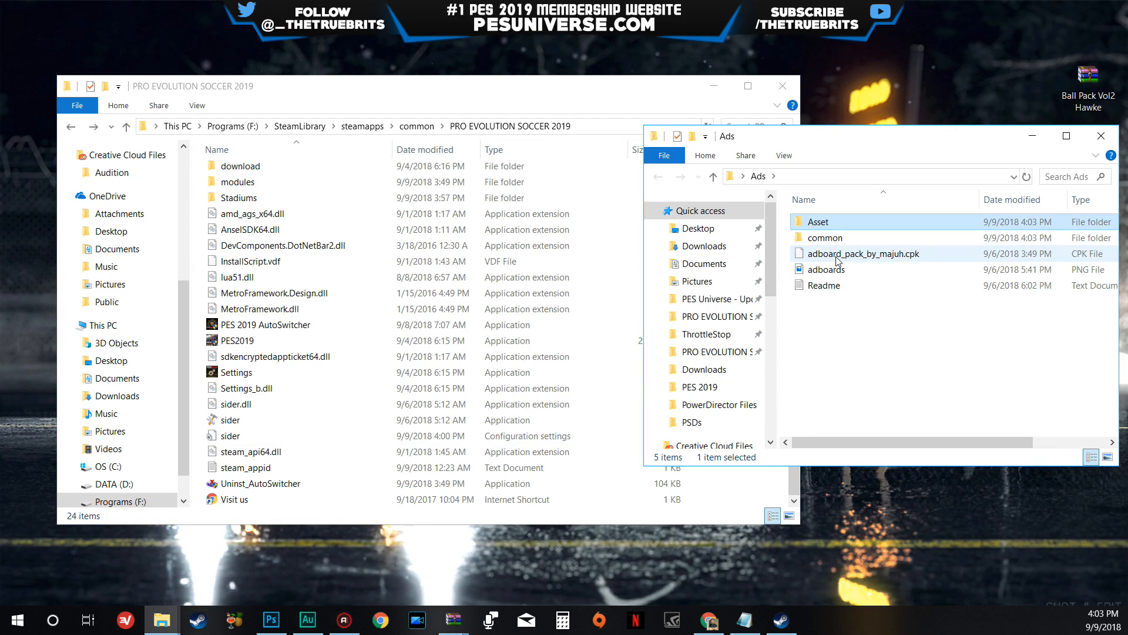
shift+click(825, 238)
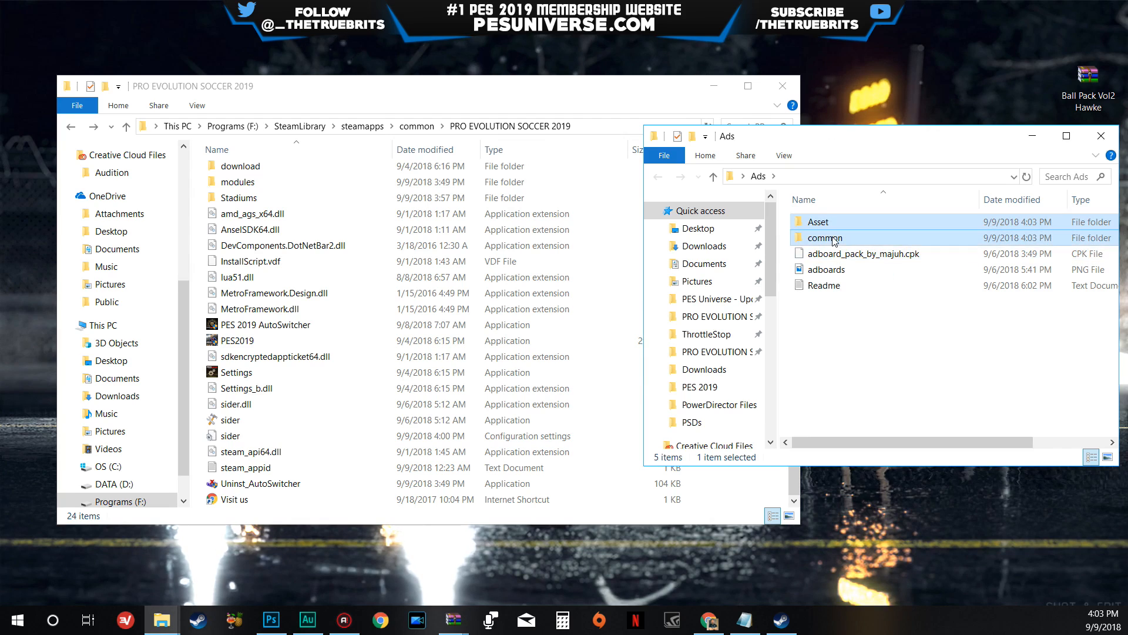
- Create a folder named Adboards in the PRO EVOLUTION SOCCER 2019 folder and open it
right_click(194, 342)
mouse_move(229, 519)
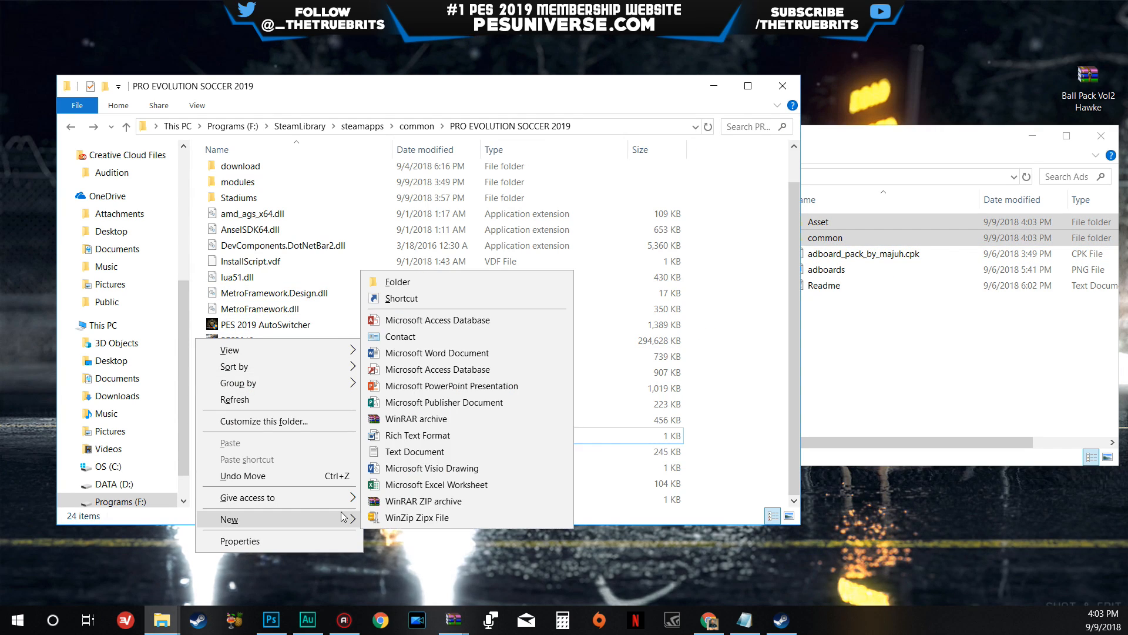
click(479, 283)
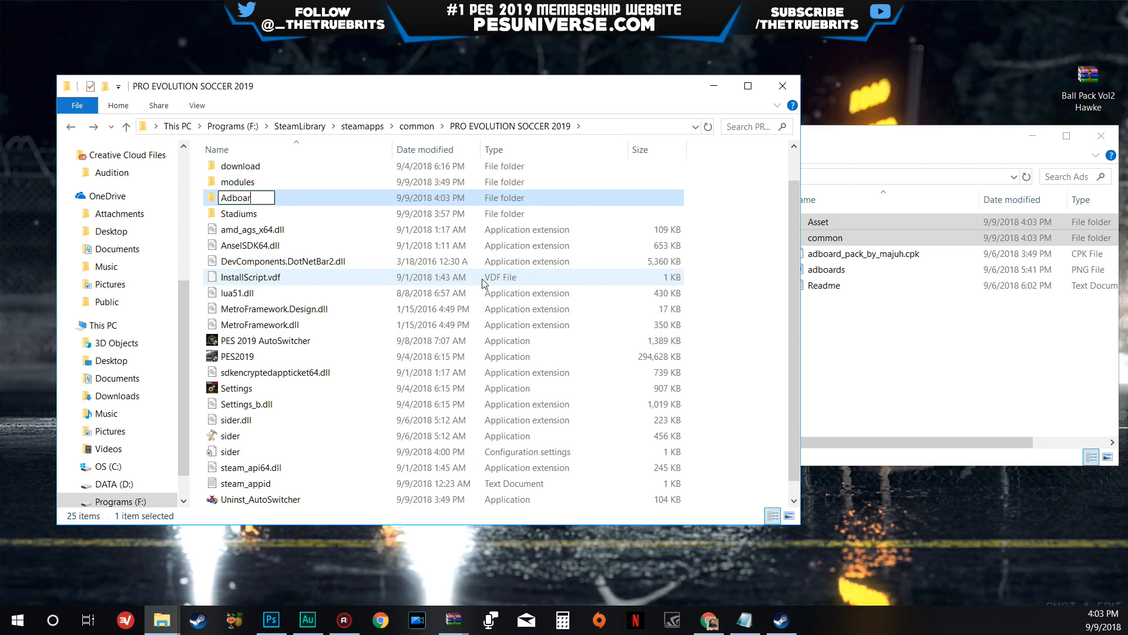
key(Return)
key(Return)
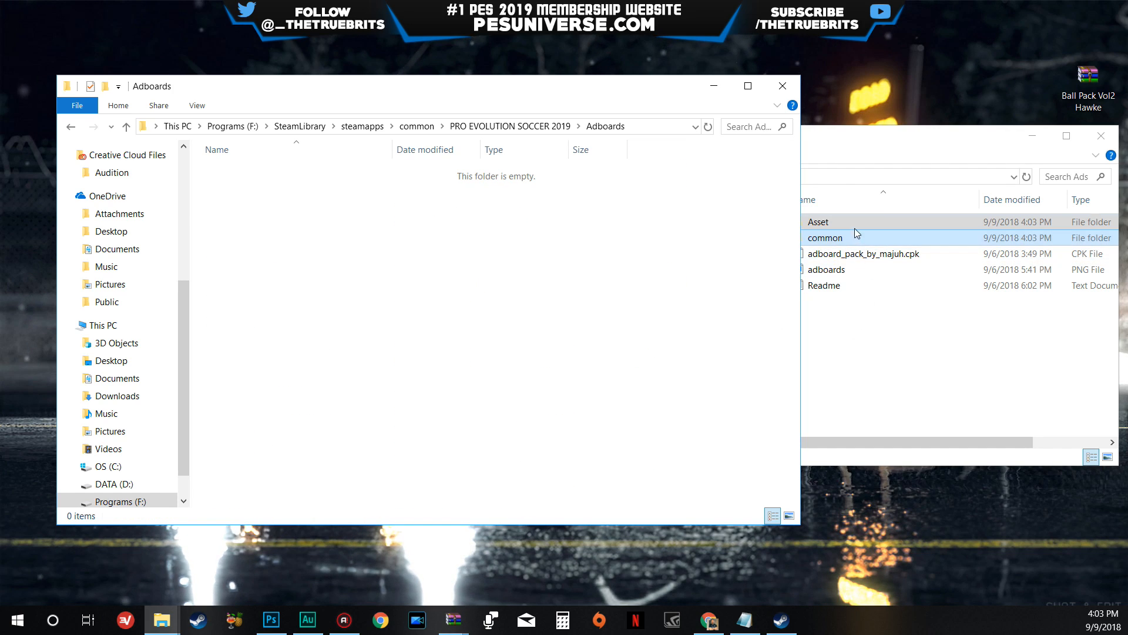
- Transfer the Asset and common folders from Ads into the Adboards folder and return to the PRO EVOLUTION SOCCER 2019 folder
drag(855, 229, 396, 345)
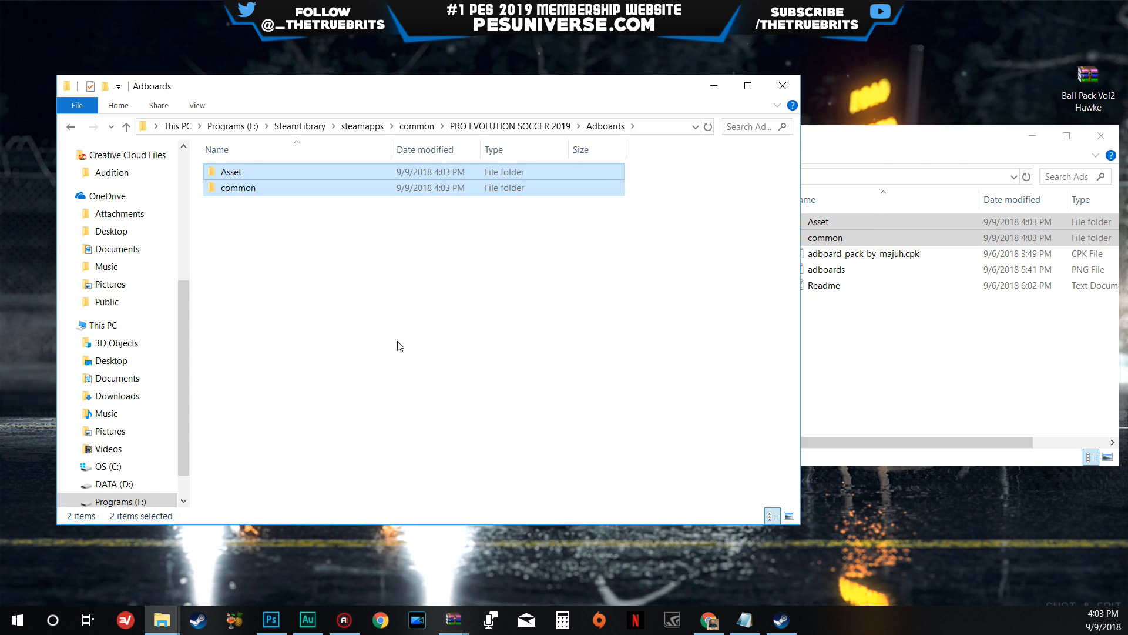
click(410, 348)
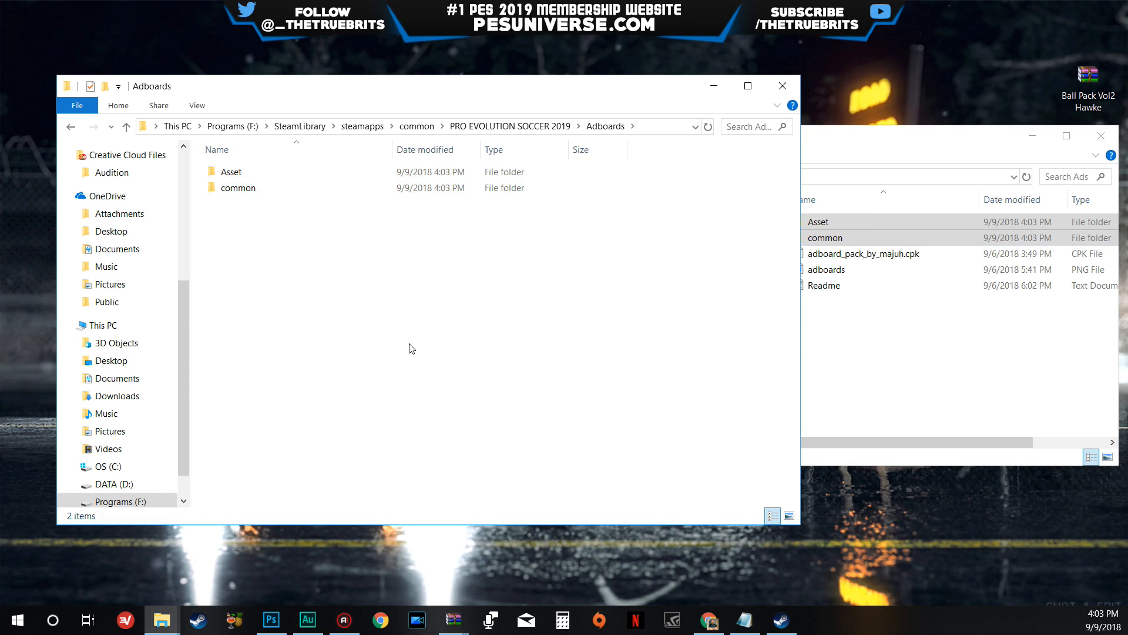
key(BackSpace)
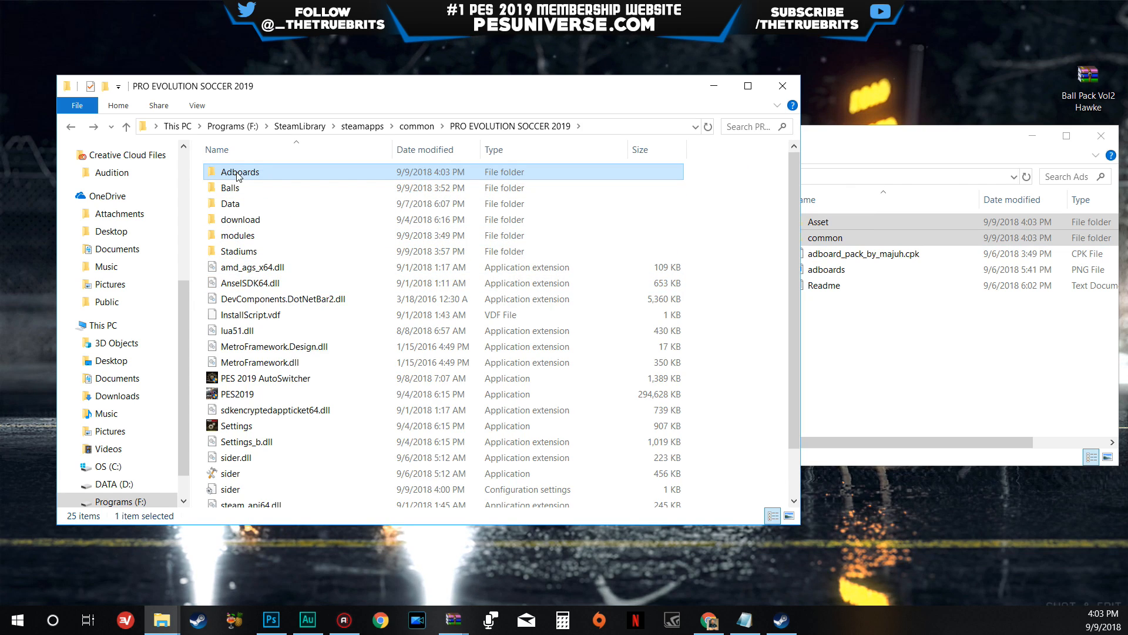
click(251, 188)
click(241, 251)
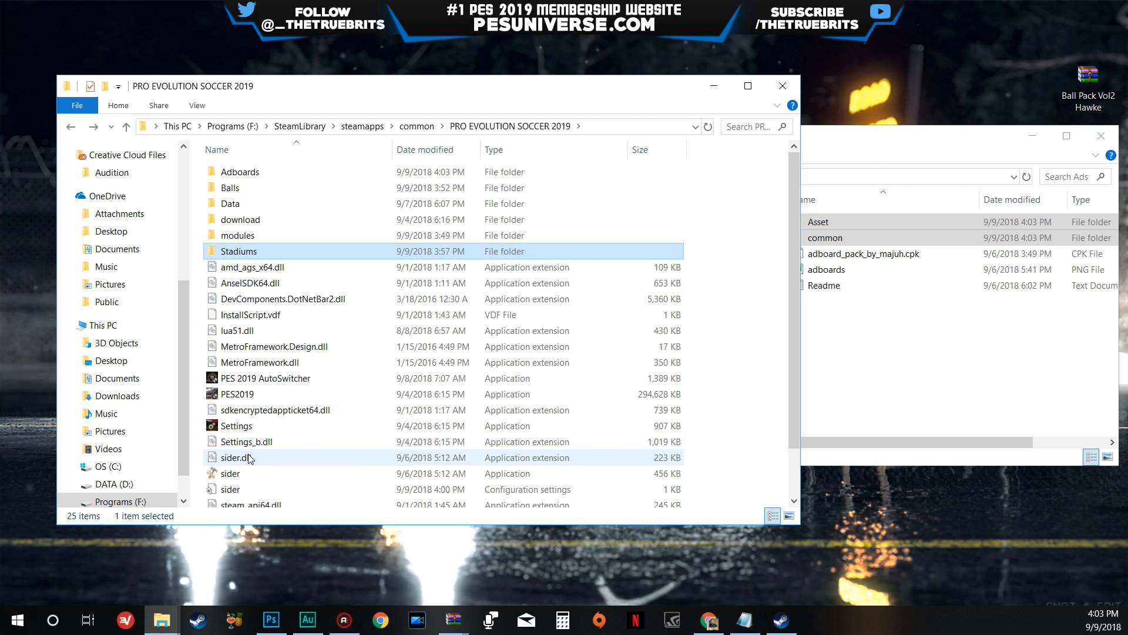
- Open the sider configuration settings and add the line cpk.root = ".\Adboards" directly below the Stadiums entry
double_click(229, 491)
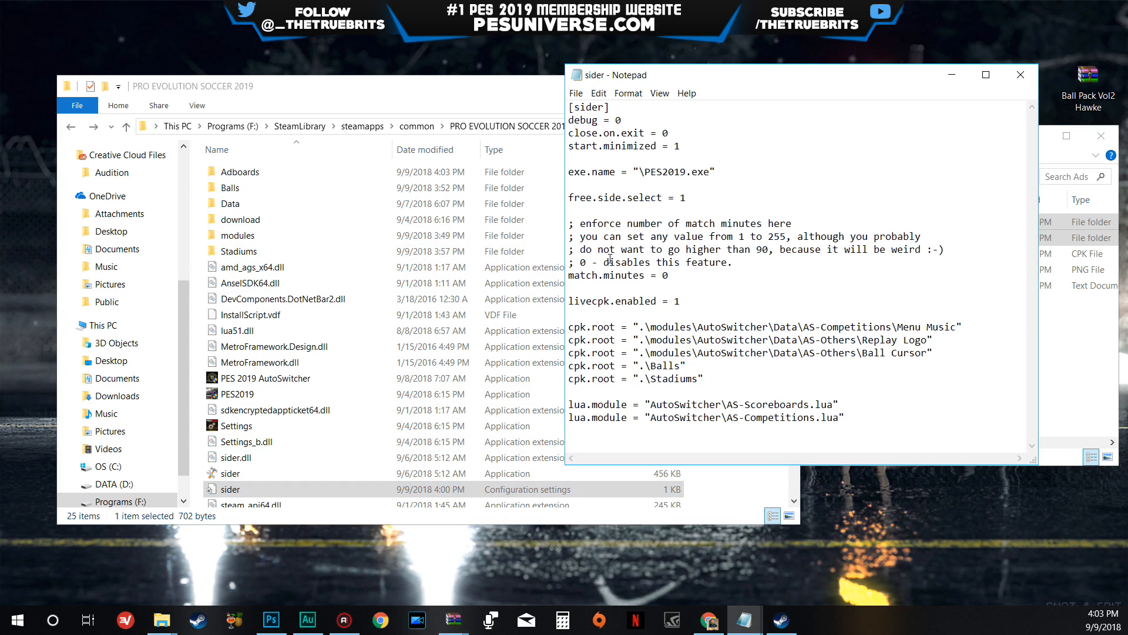
drag(708, 379, 600, 381)
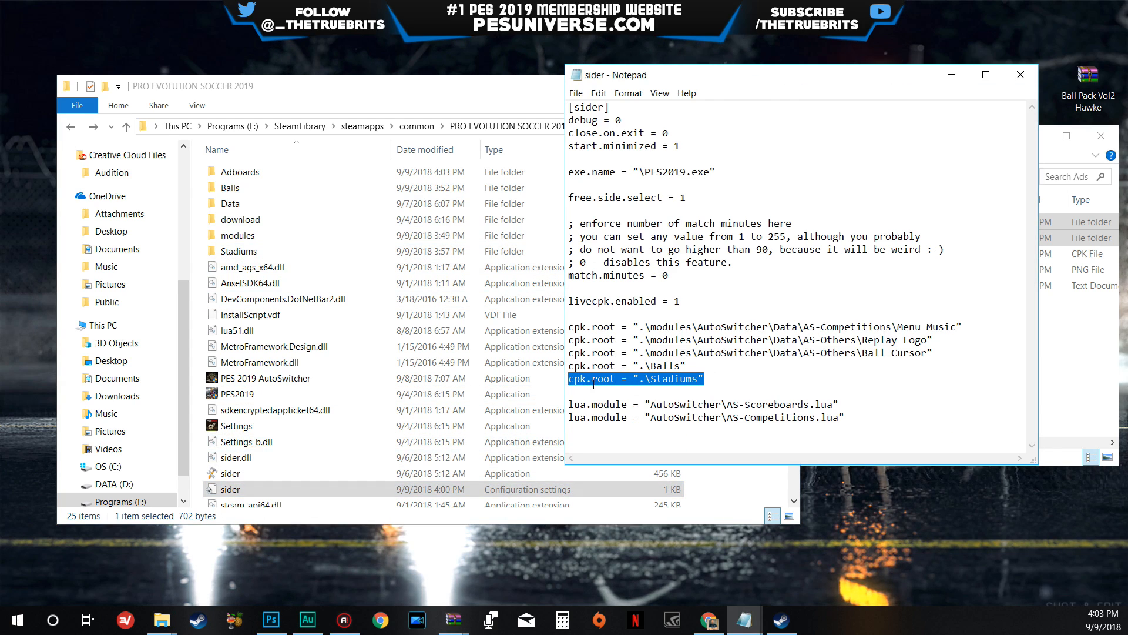
click(749, 375)
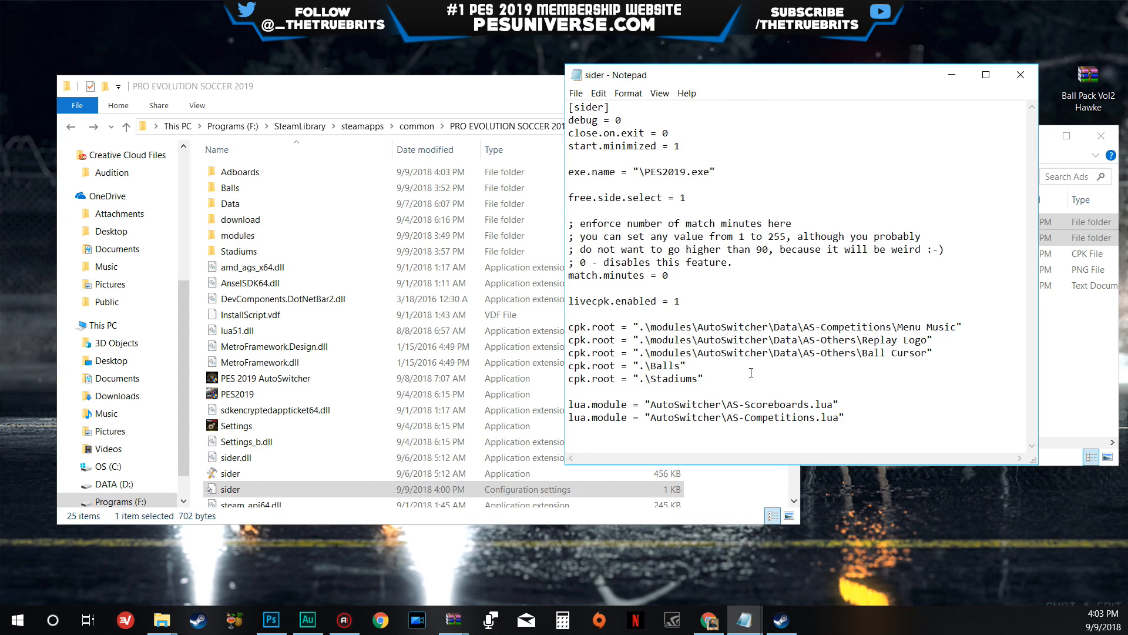
key(Return)
text(cpk.root = ".\Stadiums")
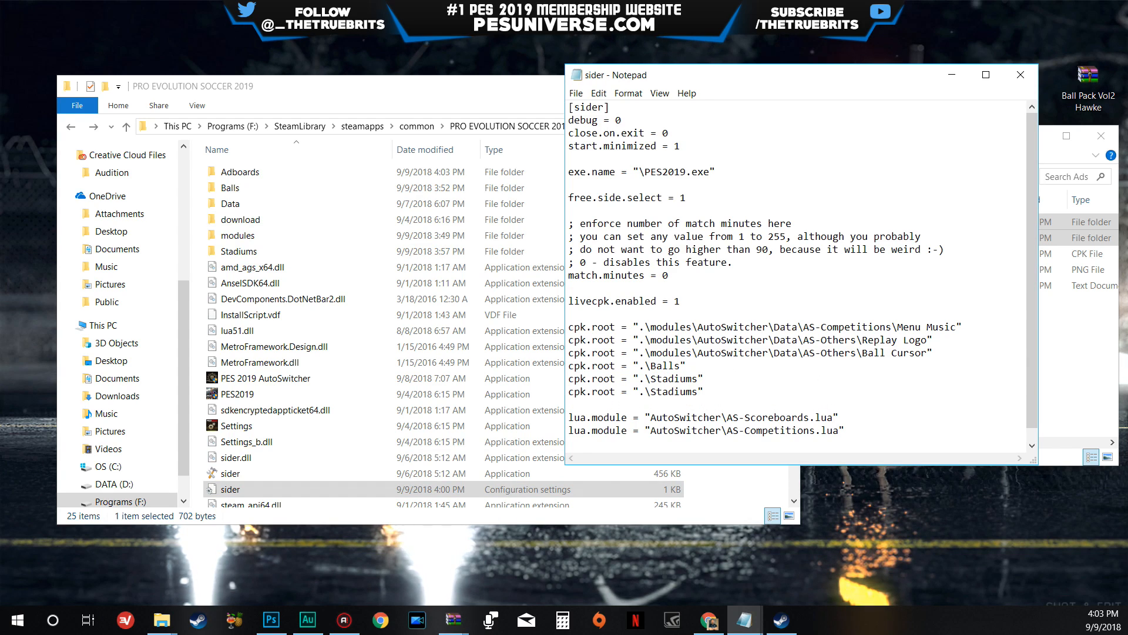
key(BackSpace)
key(BackSpace)
key(BackSpace)
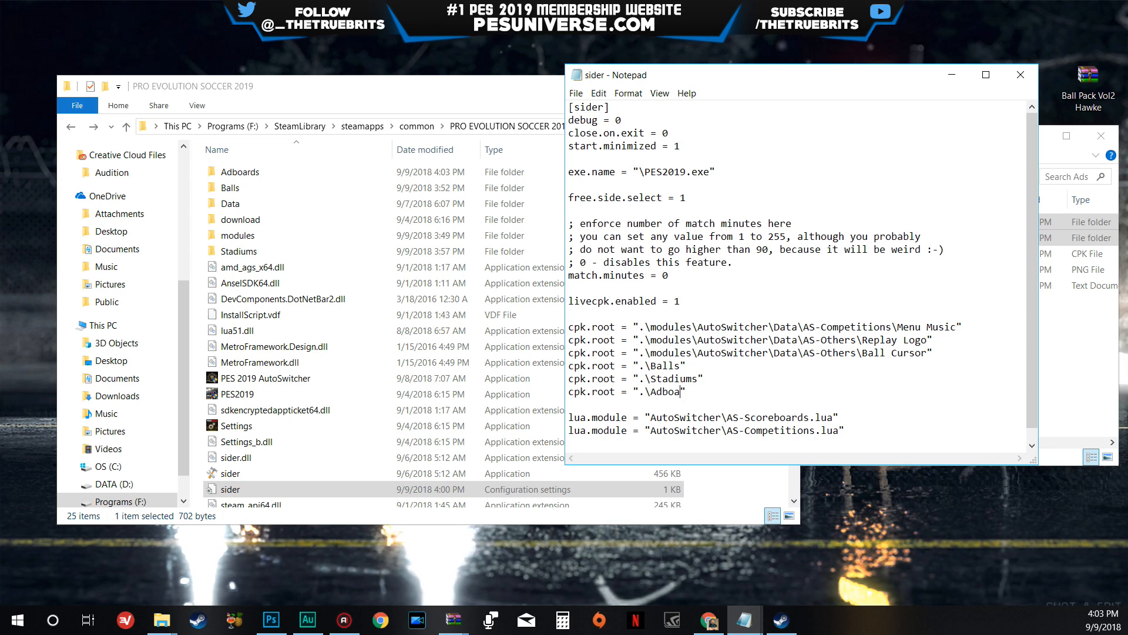
text(Adboards)
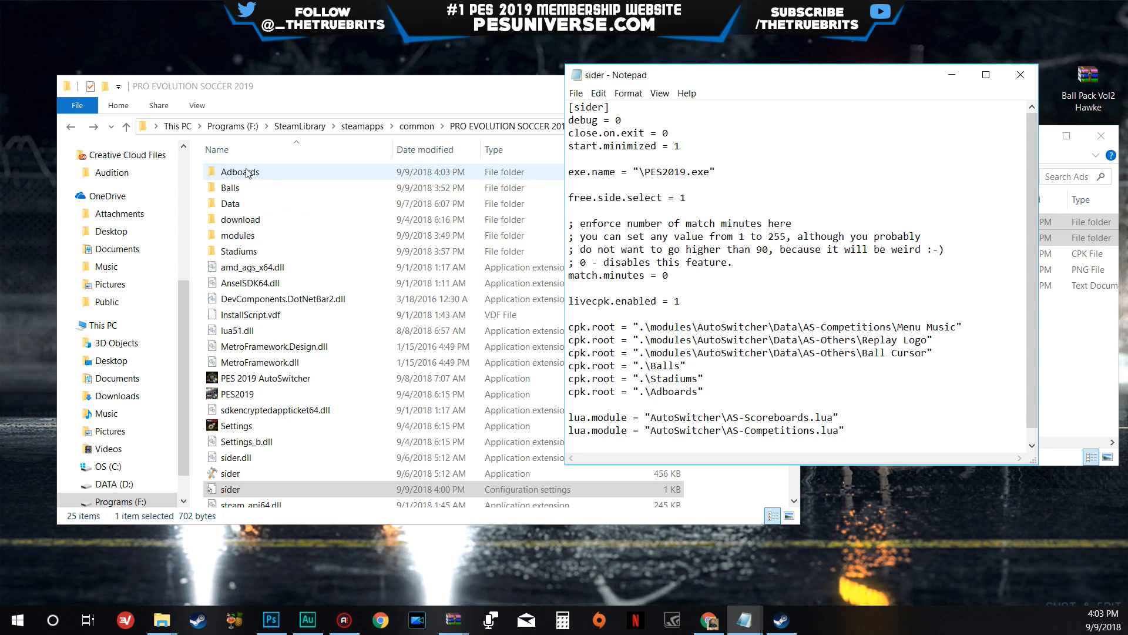
- Save and close the sider configuration file, then close the Ads folder window
click(573, 95)
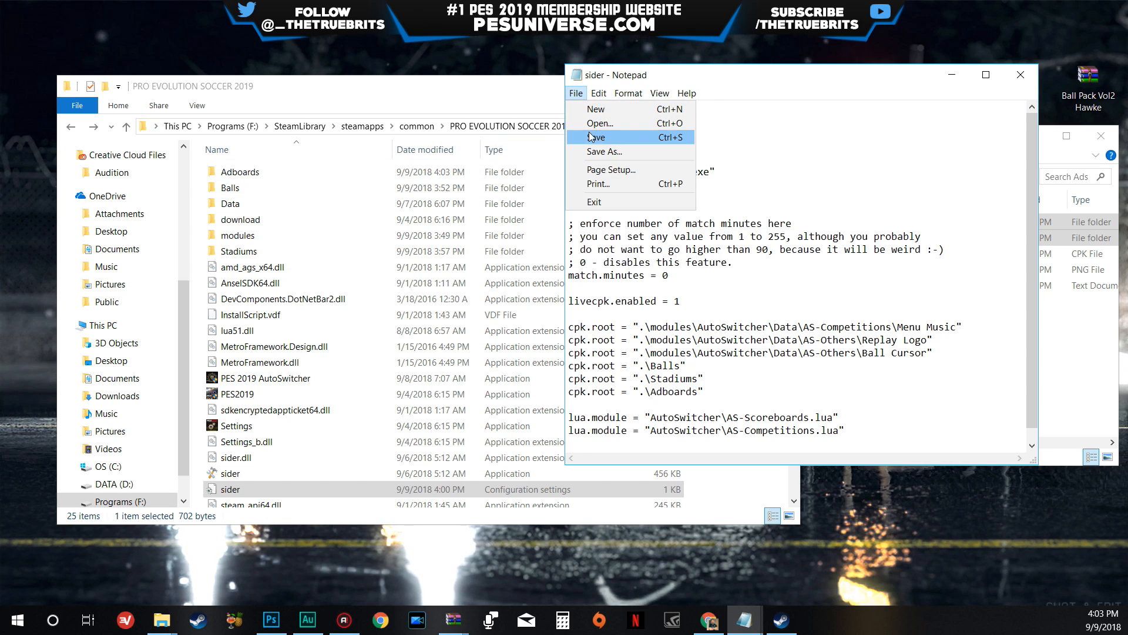
click(593, 134)
click(1021, 75)
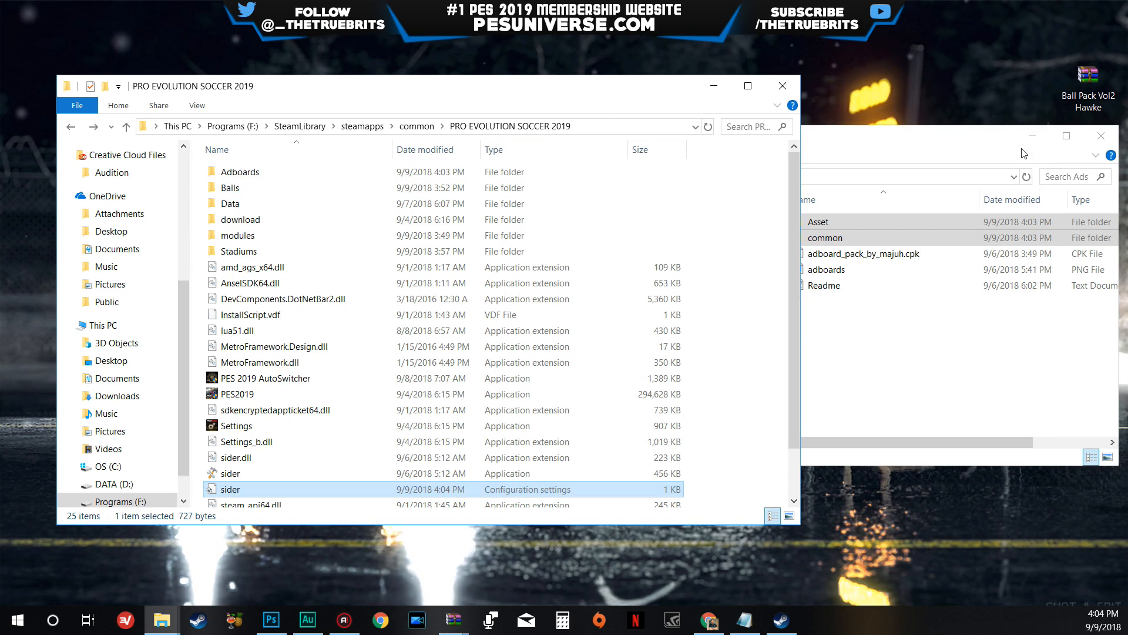
drag(947, 145, 855, 138)
click(1011, 128)
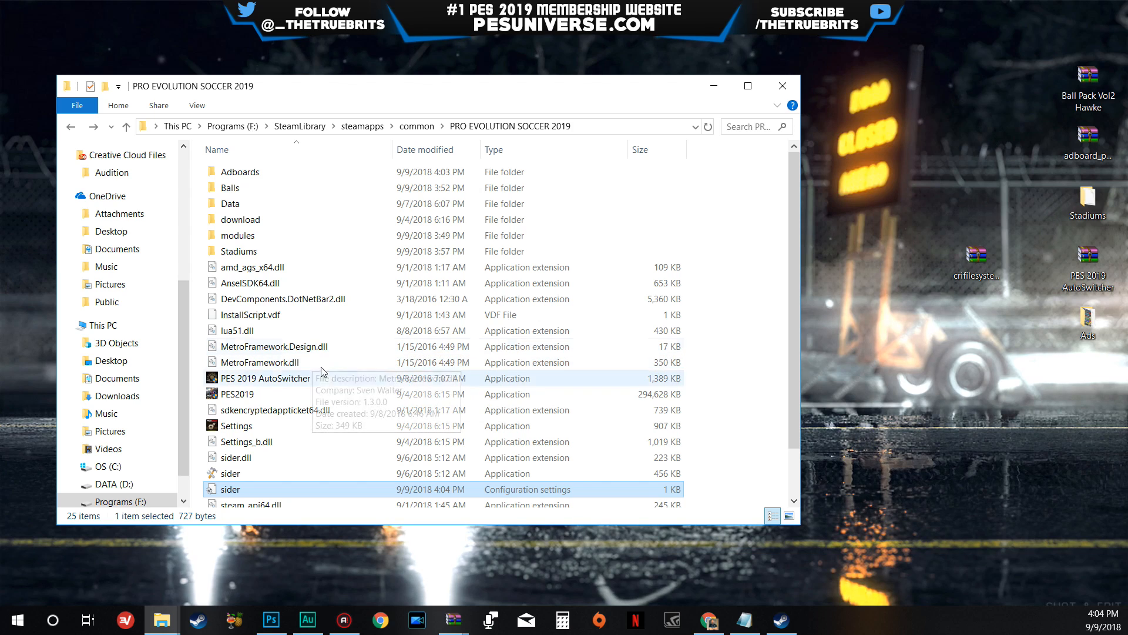
click(271, 172)
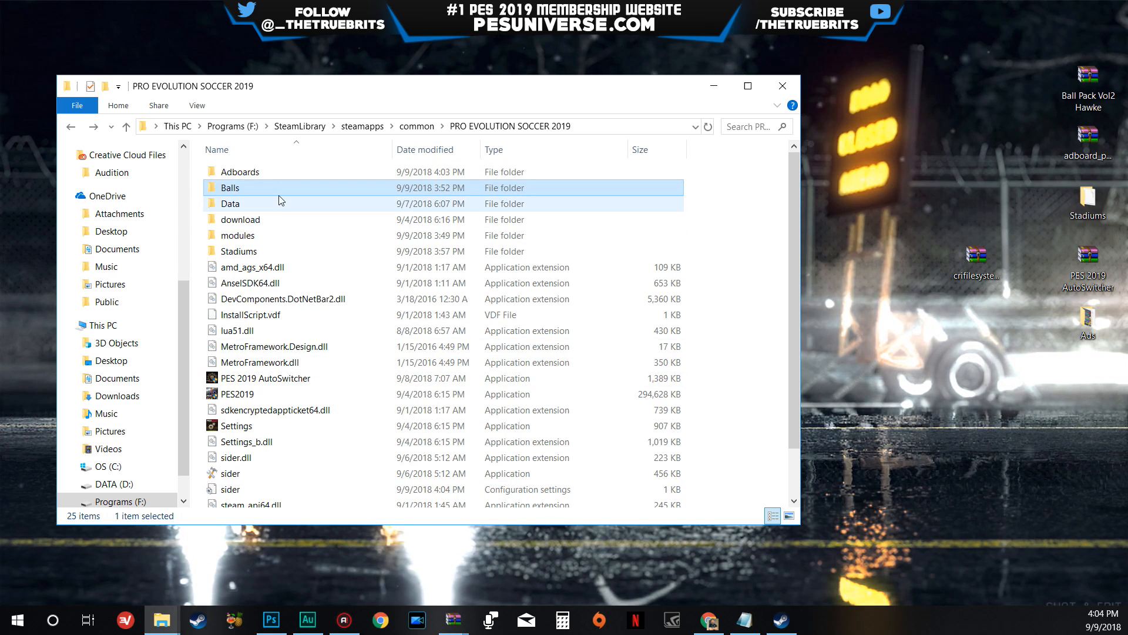
click(351, 253)
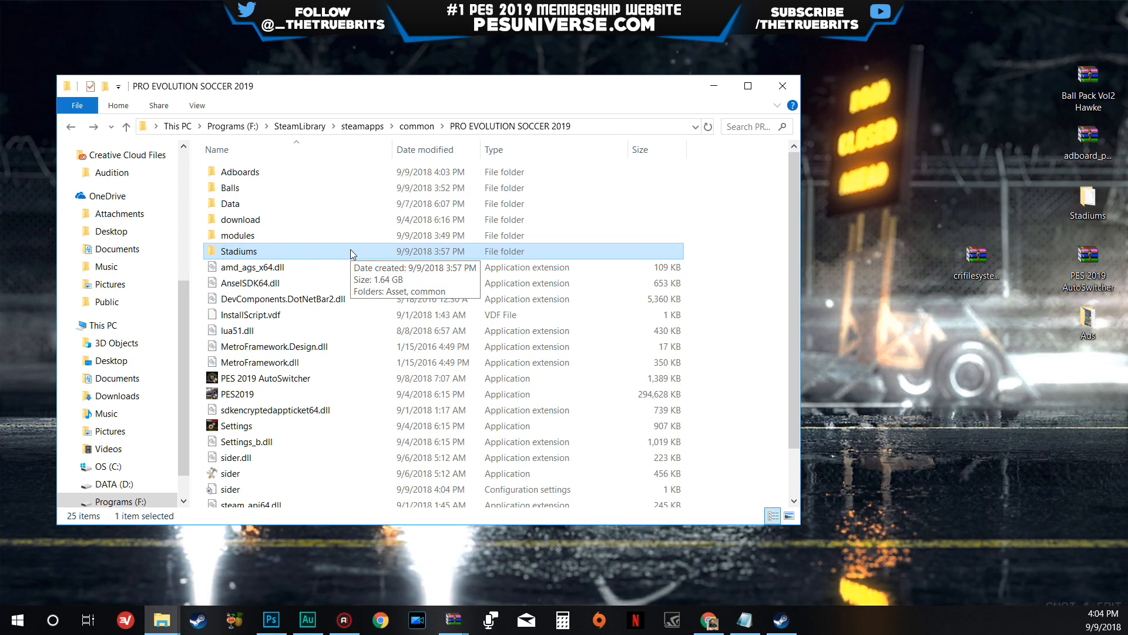
scroll(337, 253, down, 1)
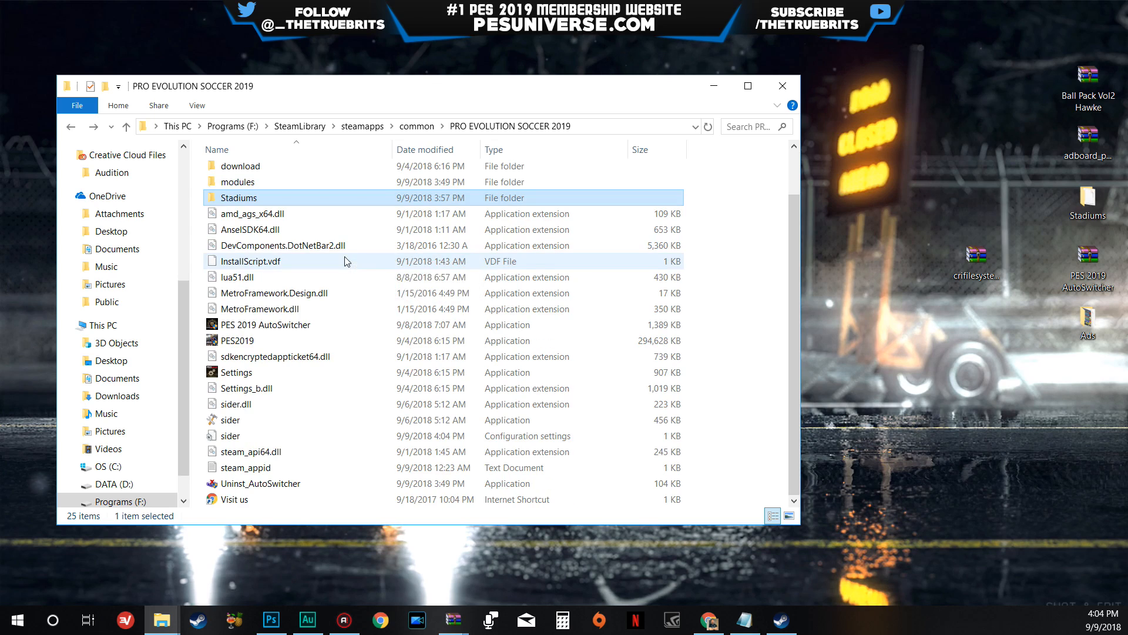
scroll(374, 319, up, 1)
scroll(355, 318, down, 1)
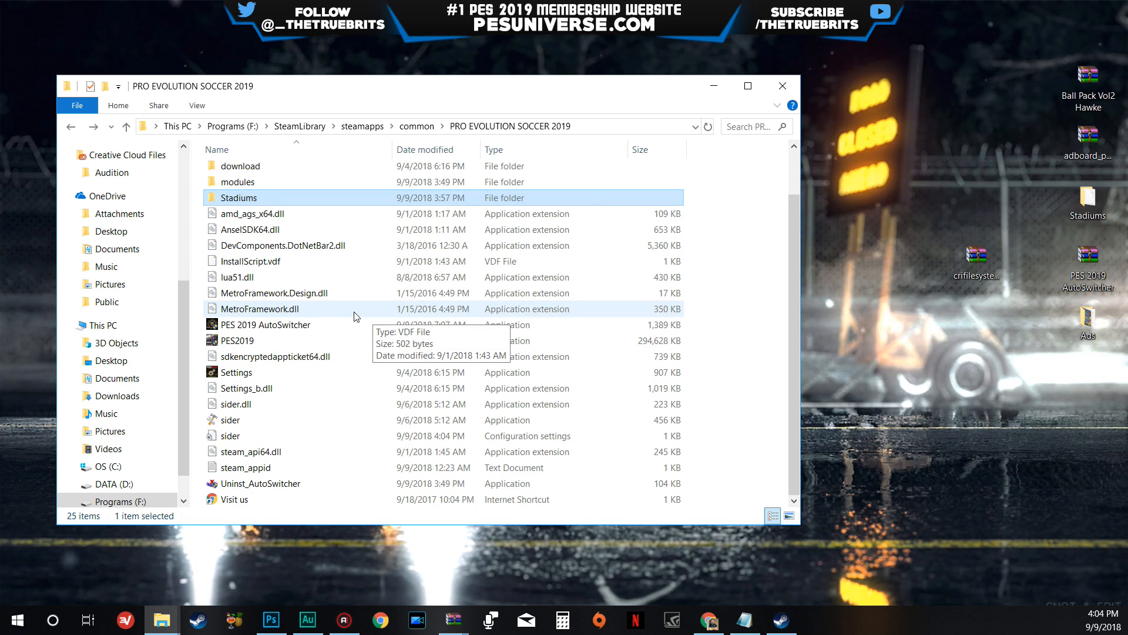
- Launch PES 2019 AutoSwitcher from the game folder, approve the Windows permission request and preview its Replay Logo option
right_click(253, 327)
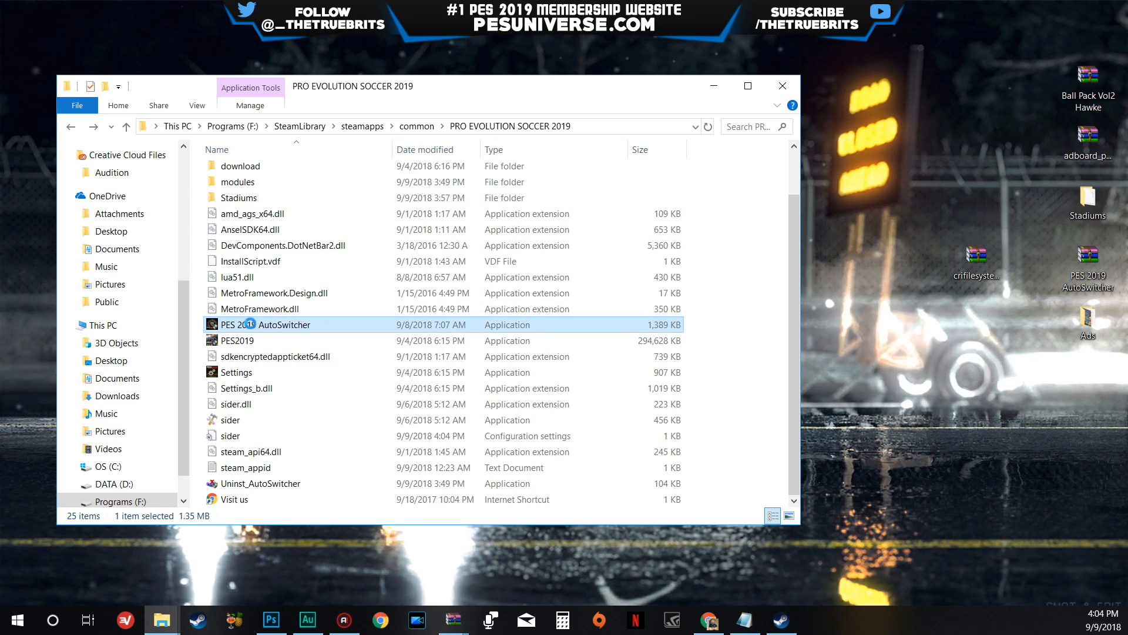
click(342, 228)
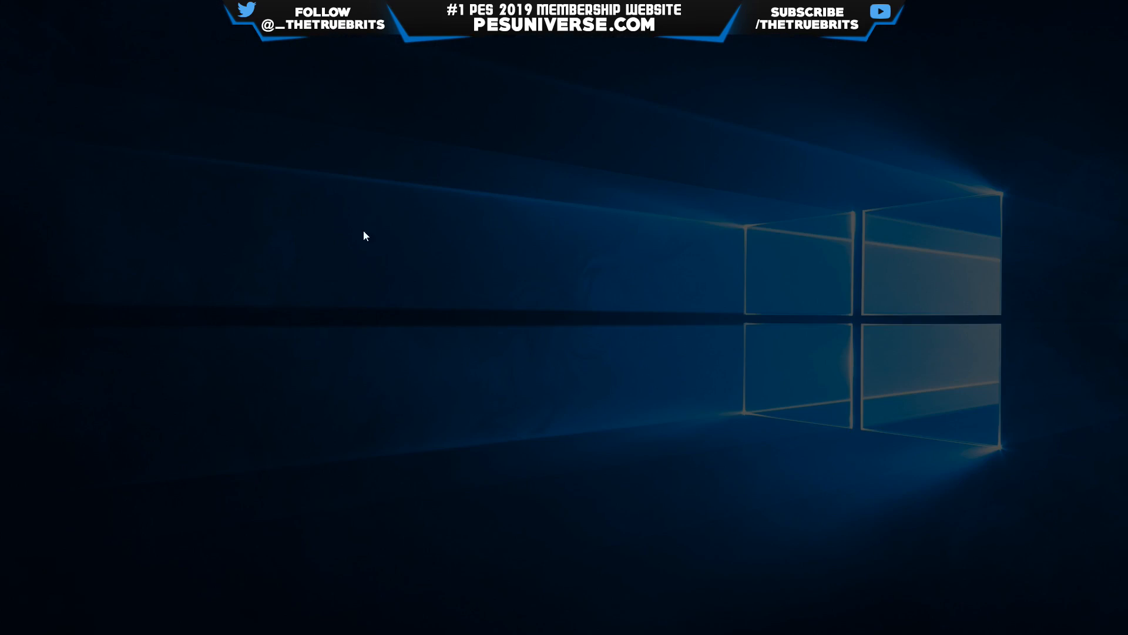
click(488, 413)
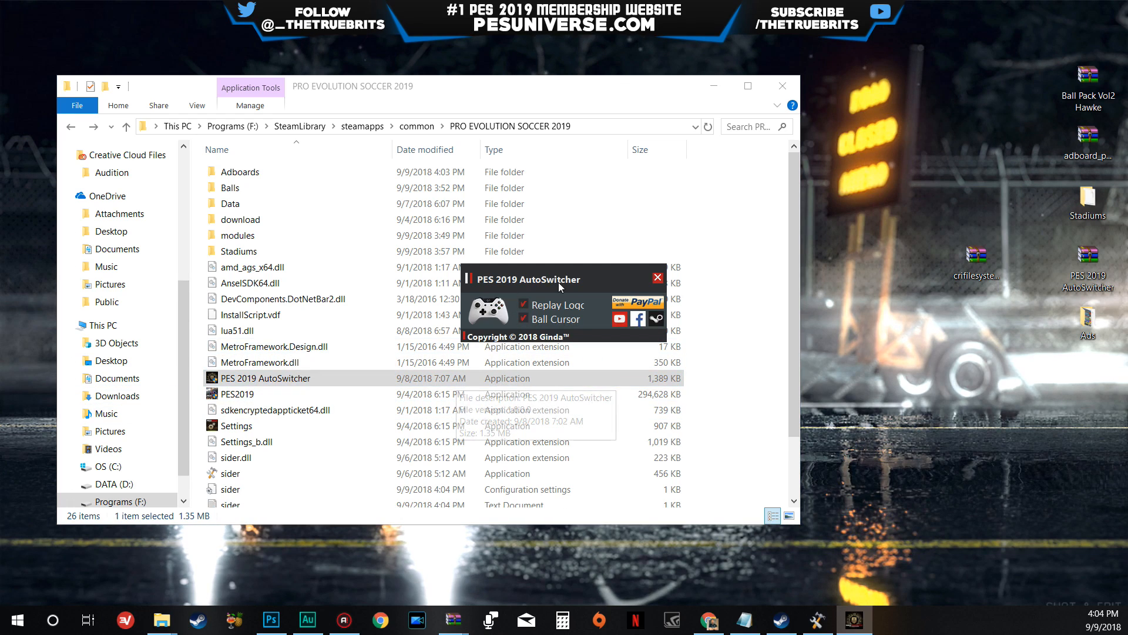
drag(558, 281, 582, 230)
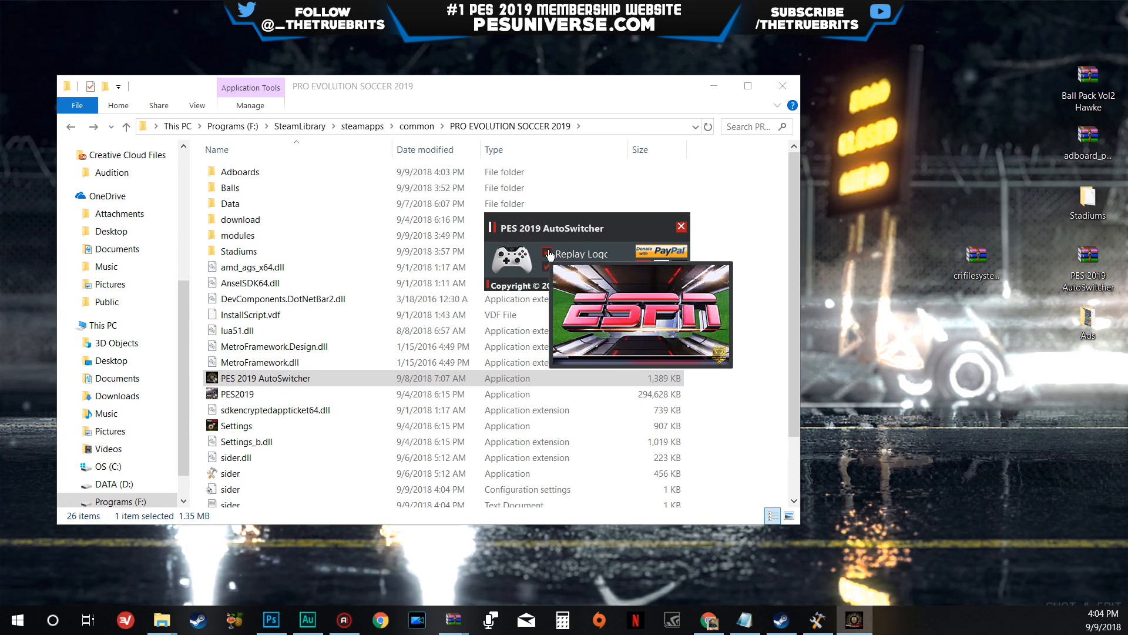
mouse_move(550, 254)
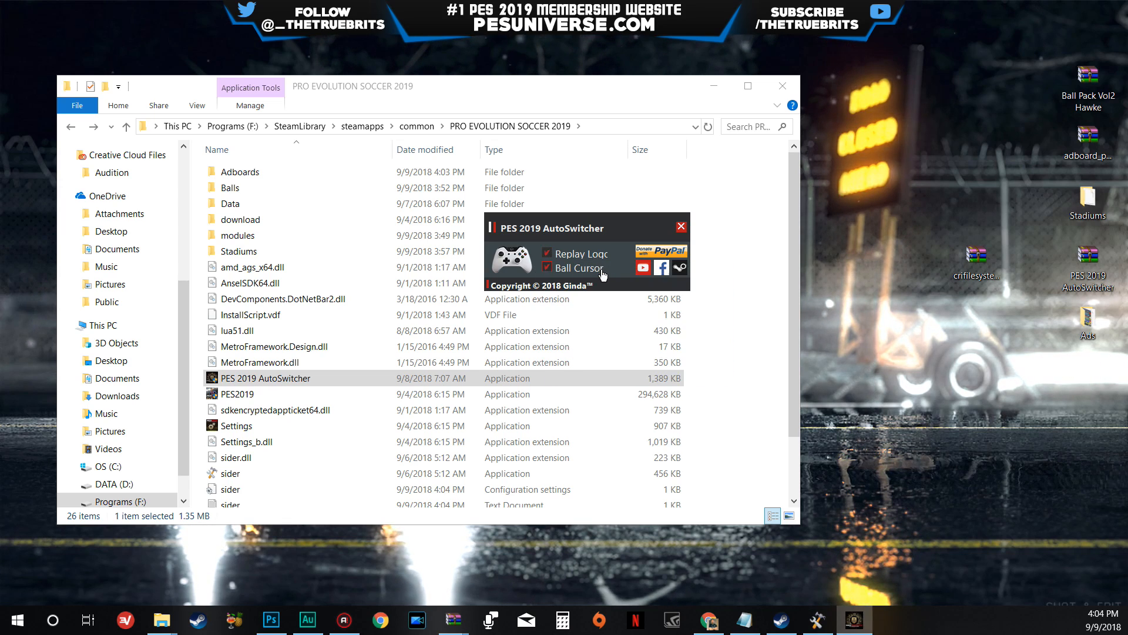
drag(573, 228, 667, 231)
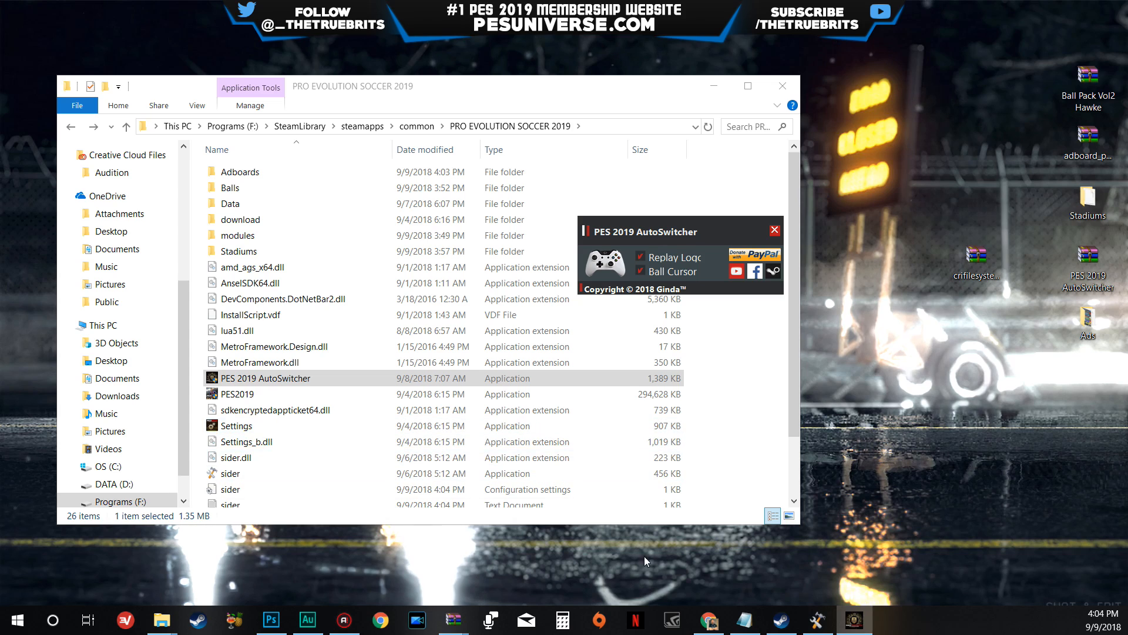
- Bring up the Sider window and place it on the empty desktop area beside the game folder window
mouse_move(828, 619)
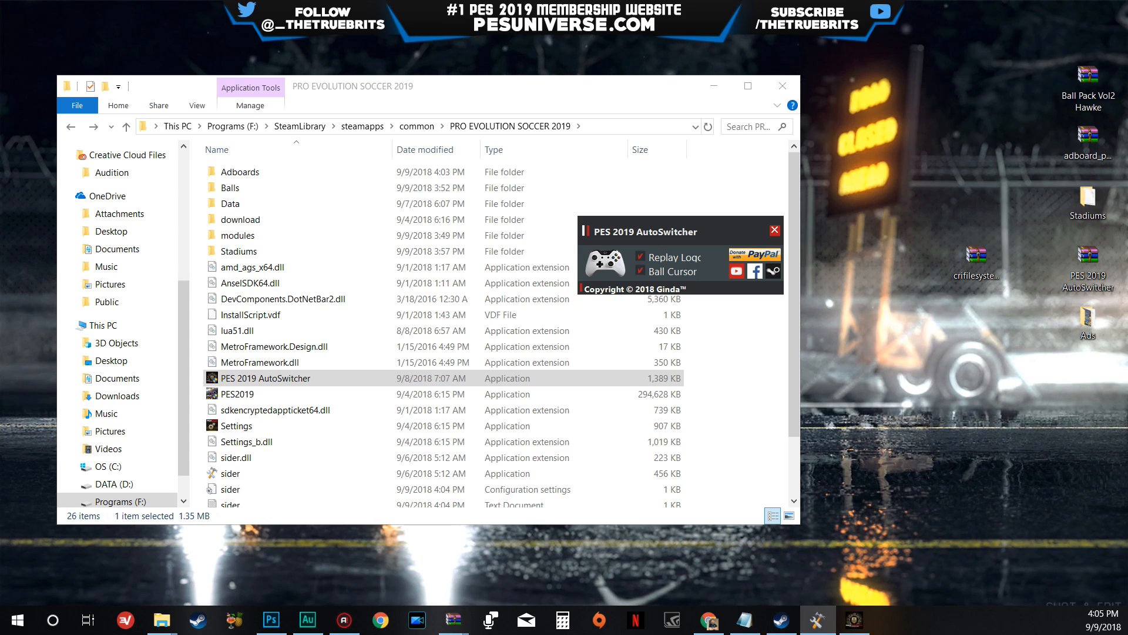
drag(0, 77, 888, 370)
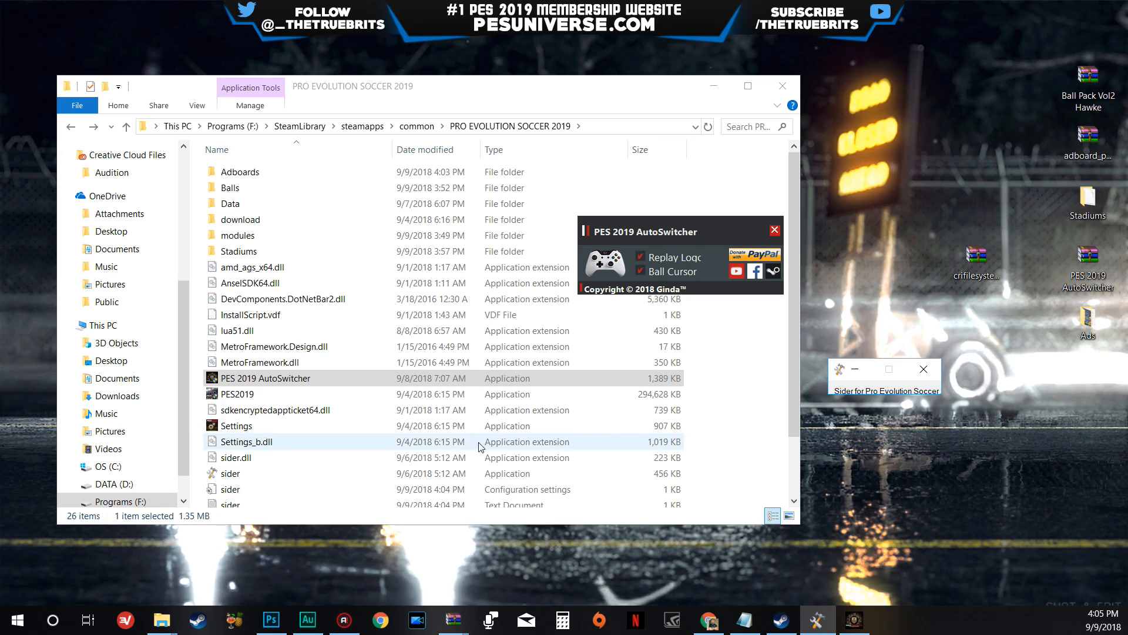
click(344, 382)
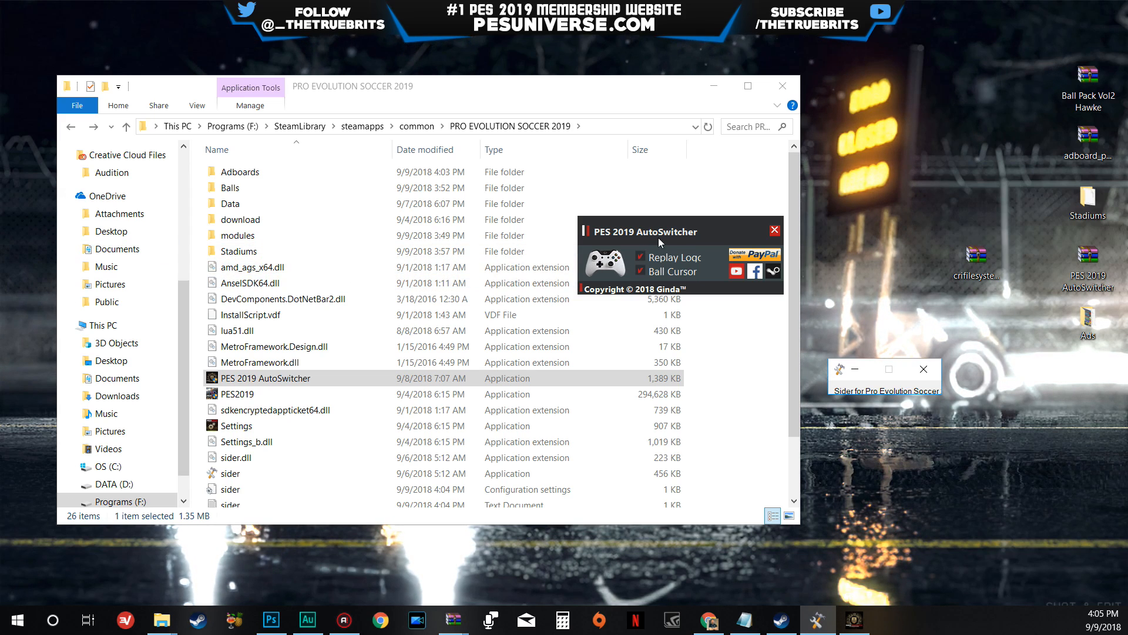
drag(686, 227, 684, 239)
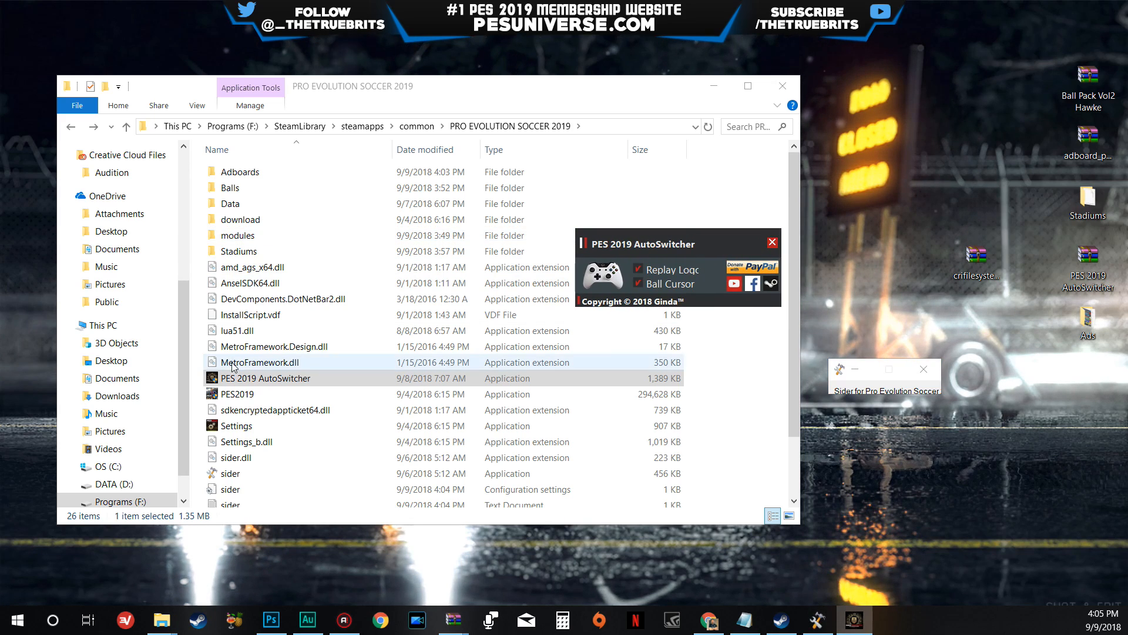
- Reopen the sider configuration settings, check the cpk.root lines for Balls, Stadiums and Adboards, and minimize the file
scroll(269, 482, down, 2)
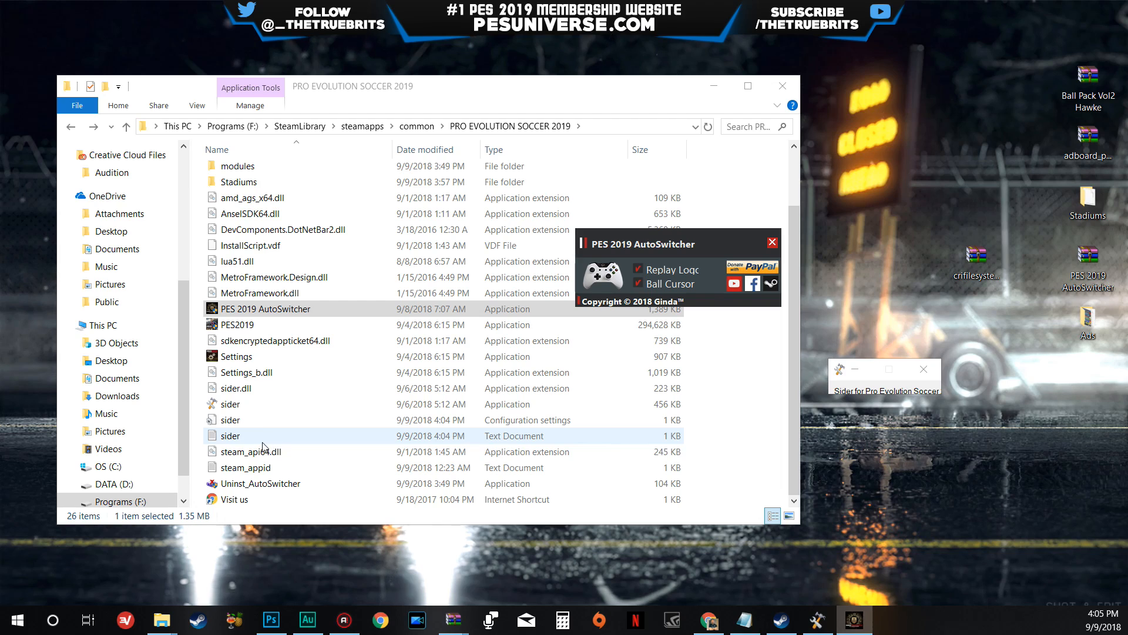
double_click(259, 419)
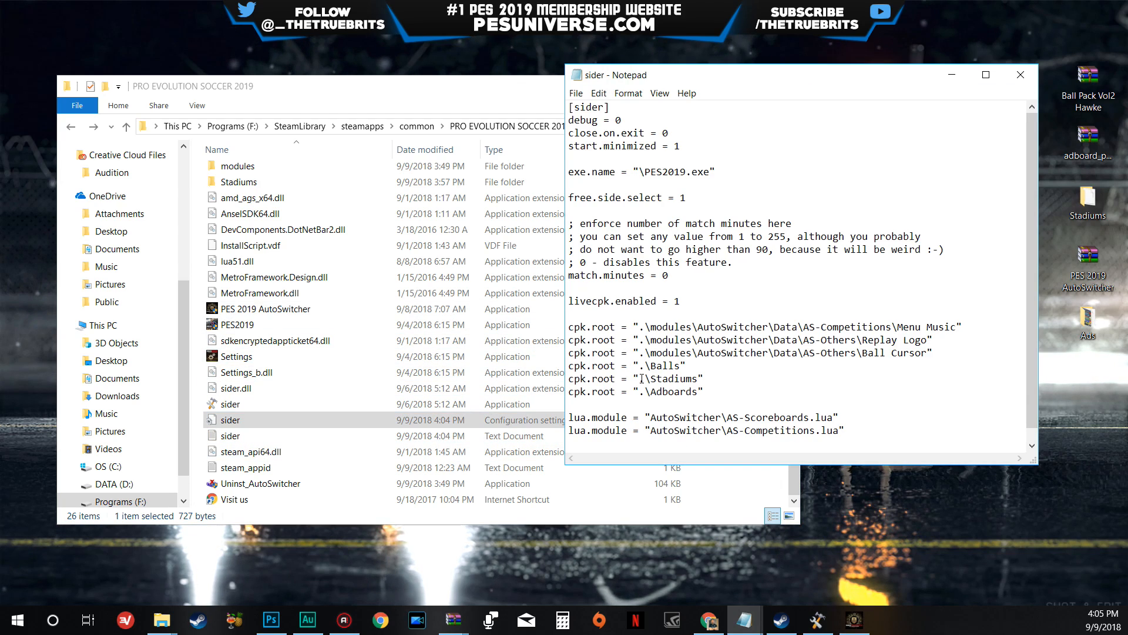
double_click(665, 380)
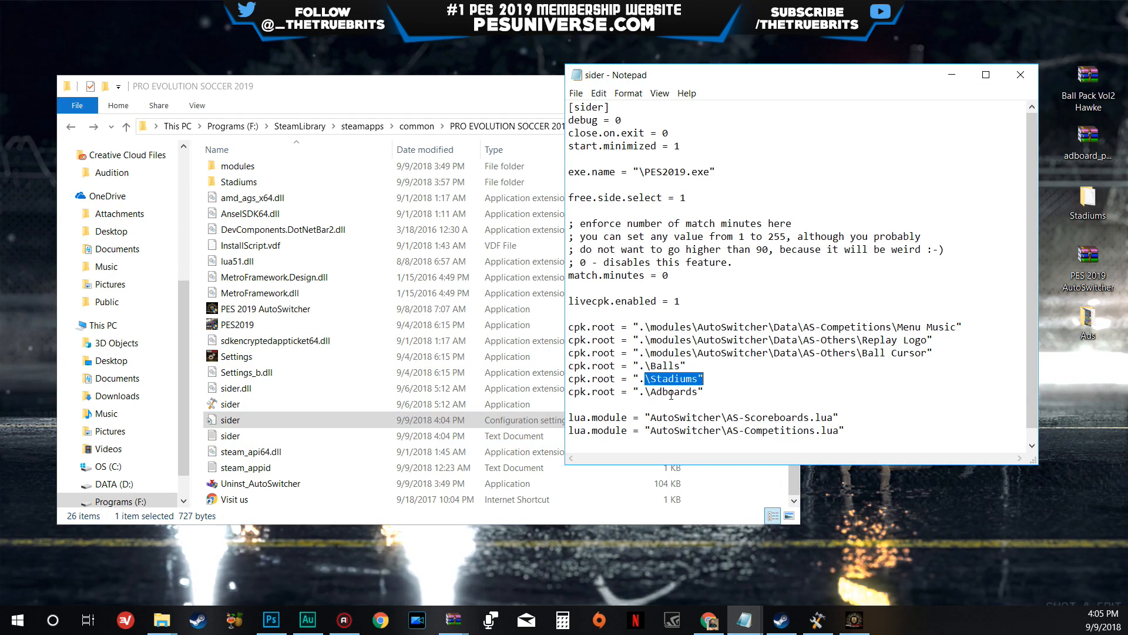
double_click(673, 392)
drag(724, 392, 566, 360)
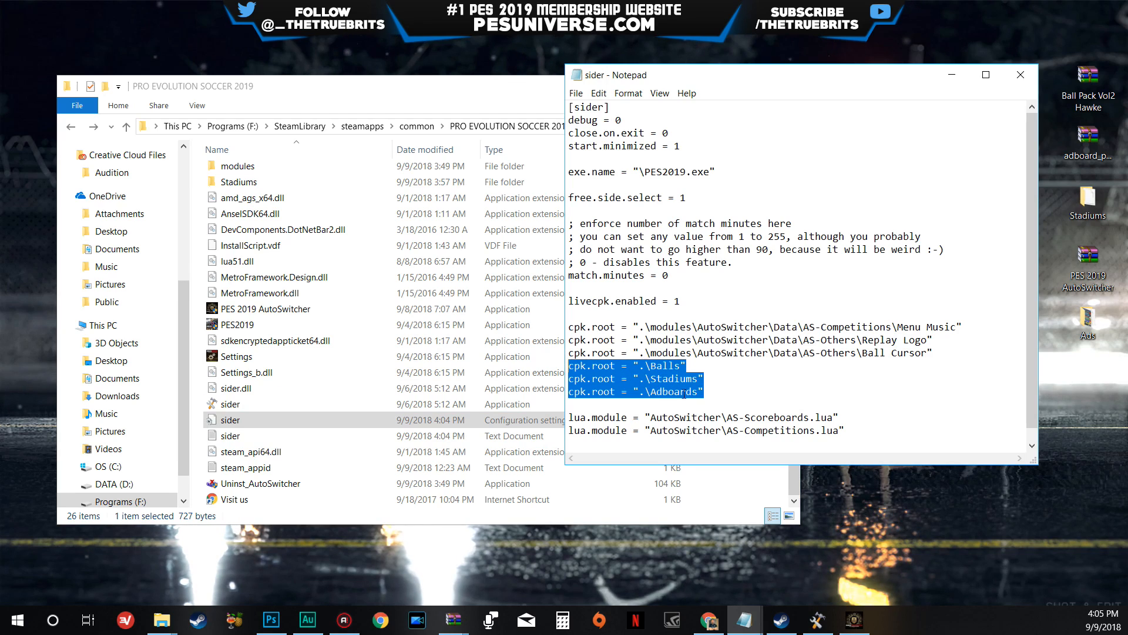
click(735, 392)
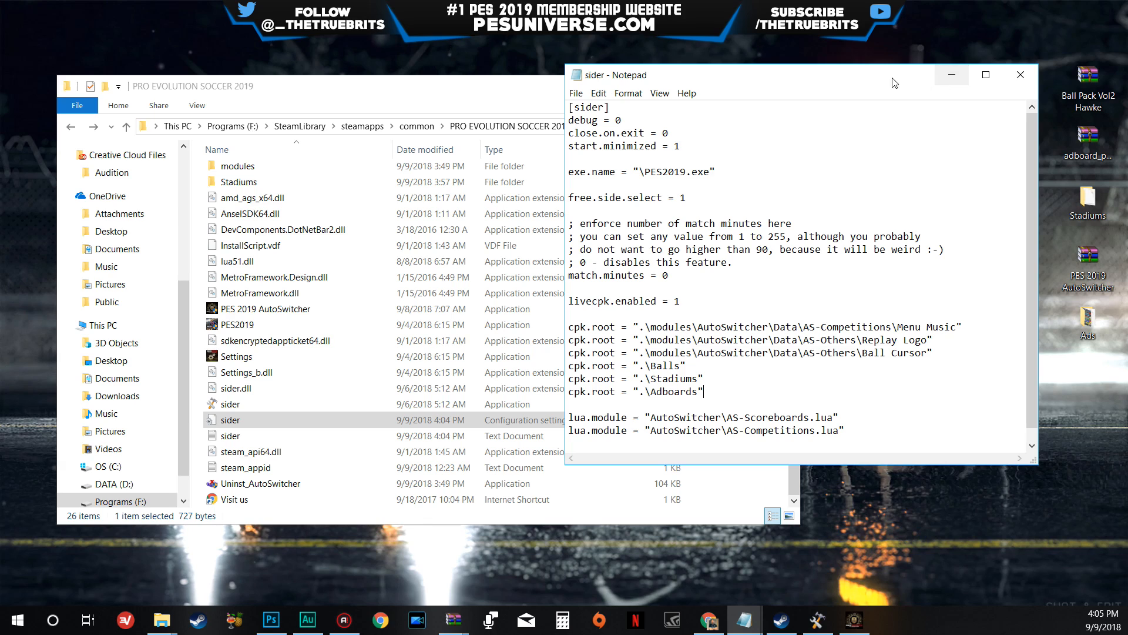
drag(894, 83, 662, 119)
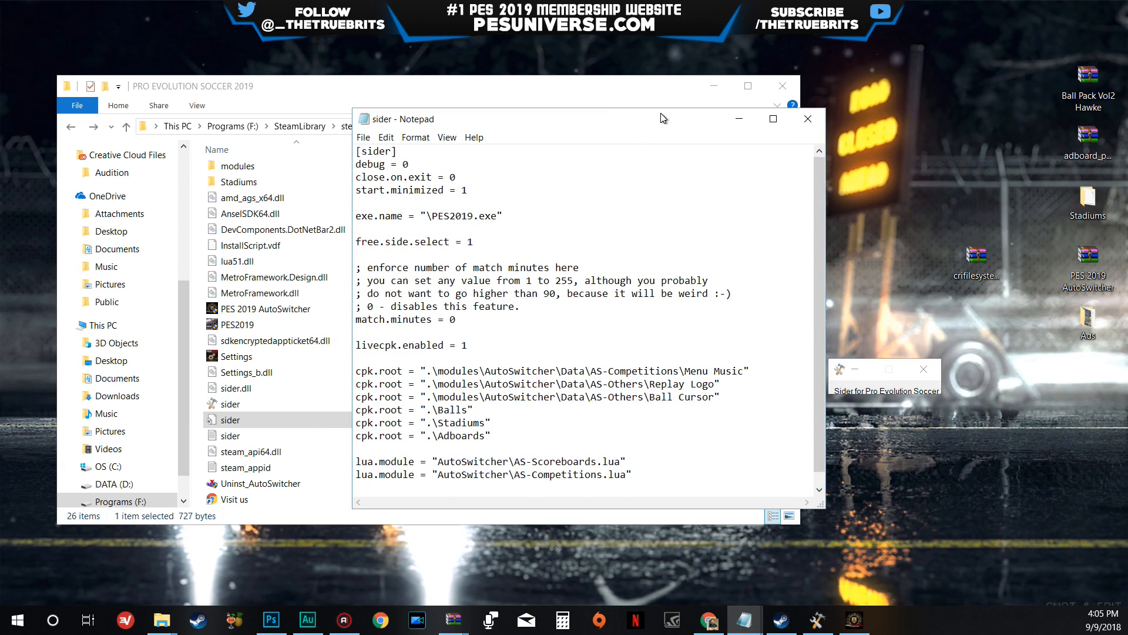
click(734, 126)
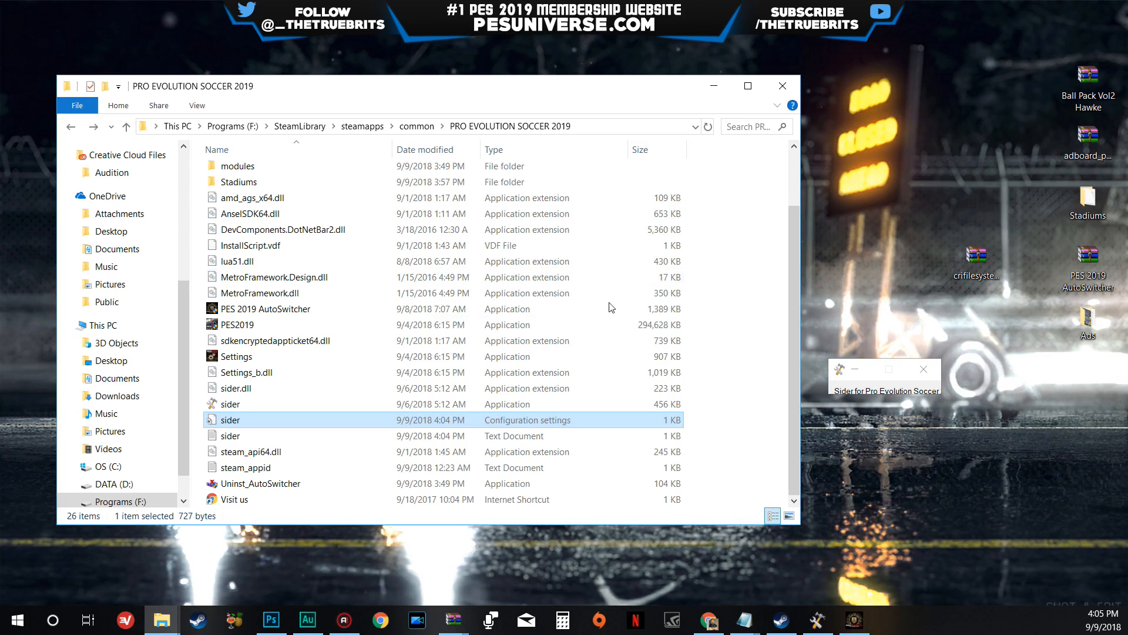
- Bring the Sider and PES 2019 AutoSwitcher windows to the front, then close AutoSwitcher
click(816, 626)
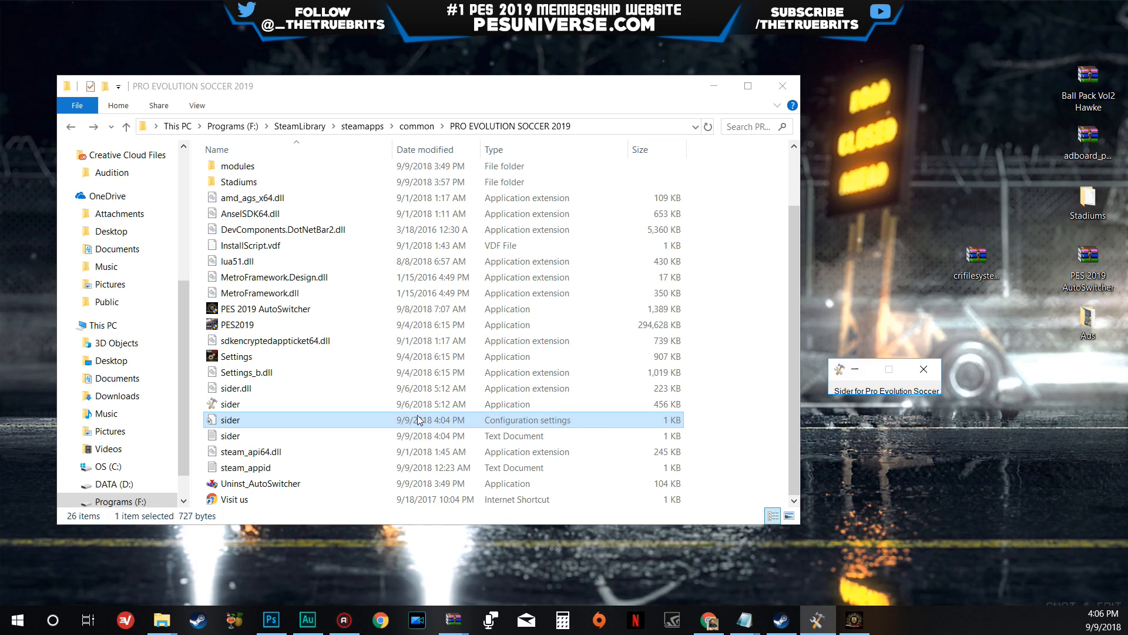
click(859, 627)
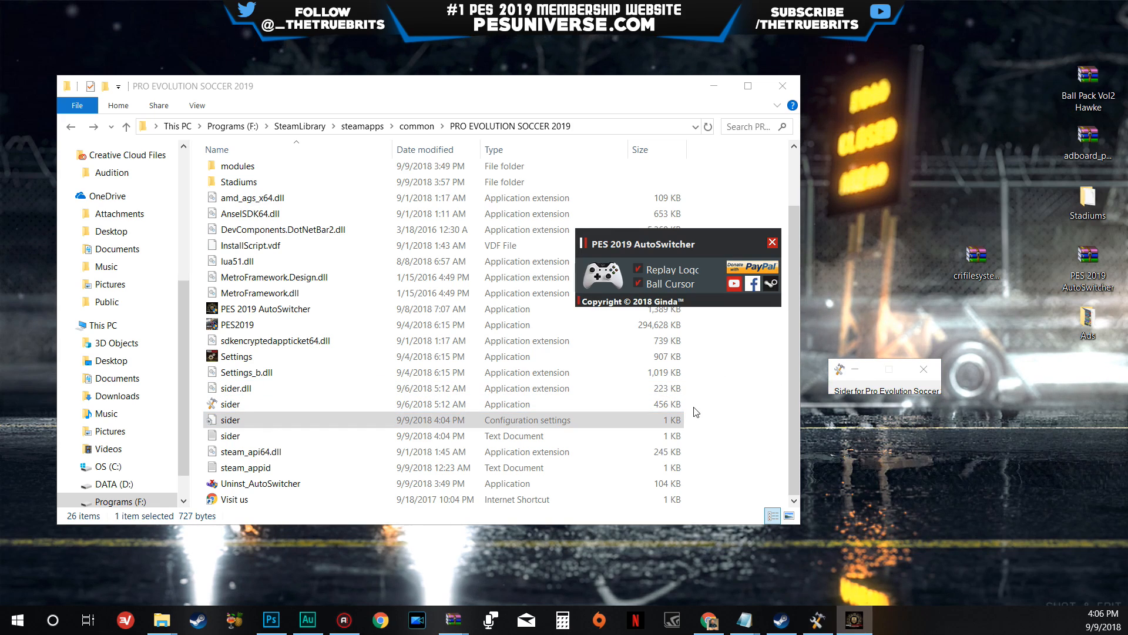
drag(608, 278, 546, 227)
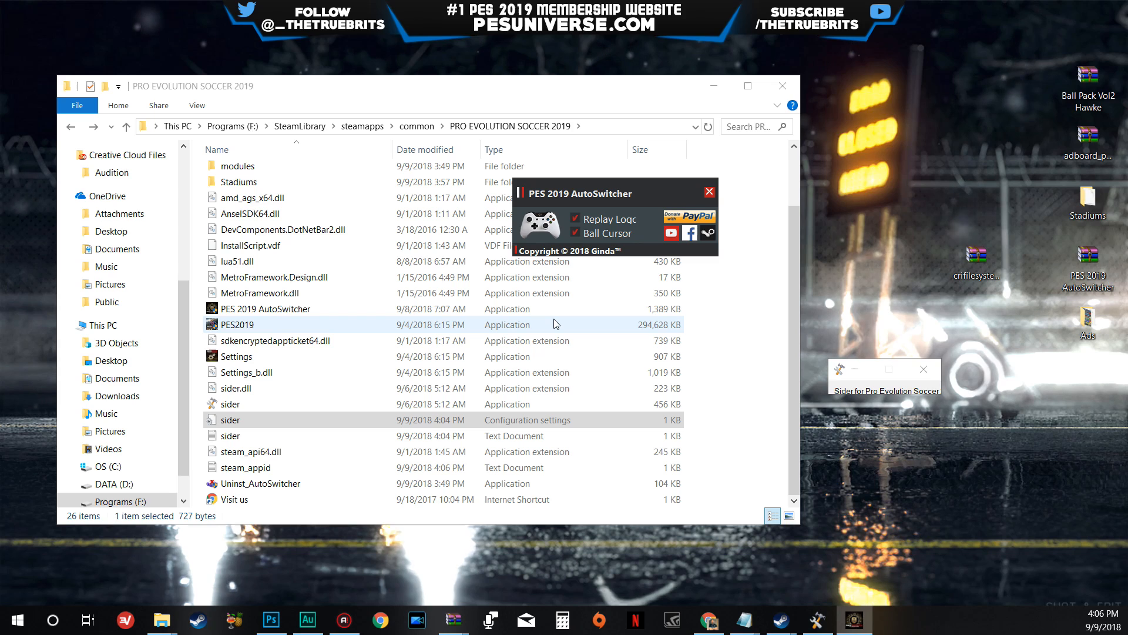
scroll(553, 323, up, 2)
drag(606, 190, 620, 189)
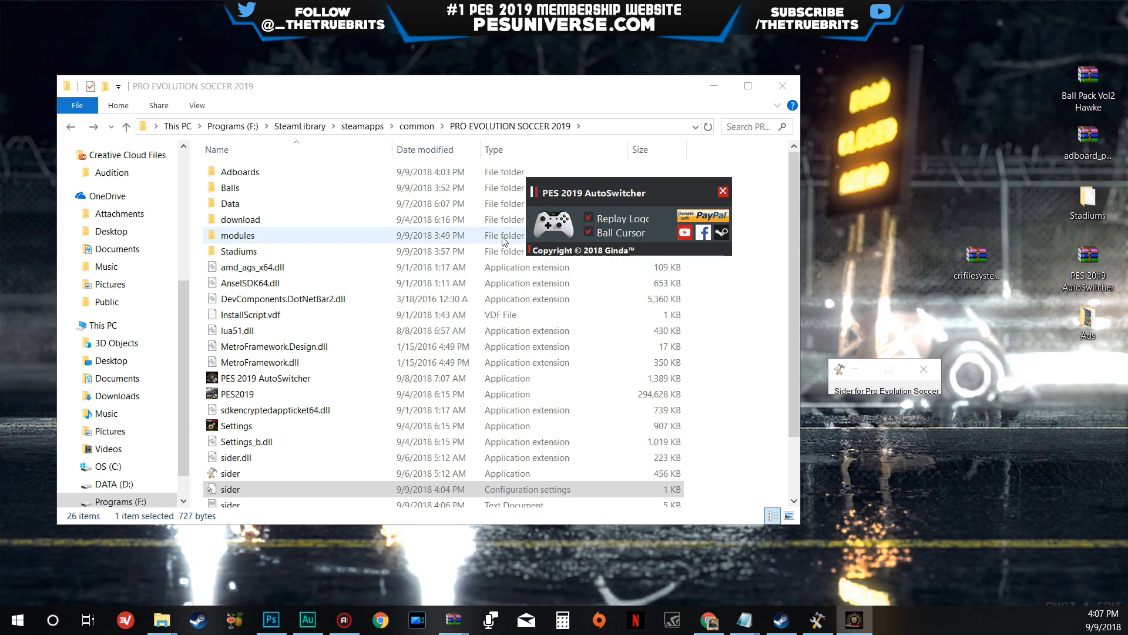
click(723, 192)
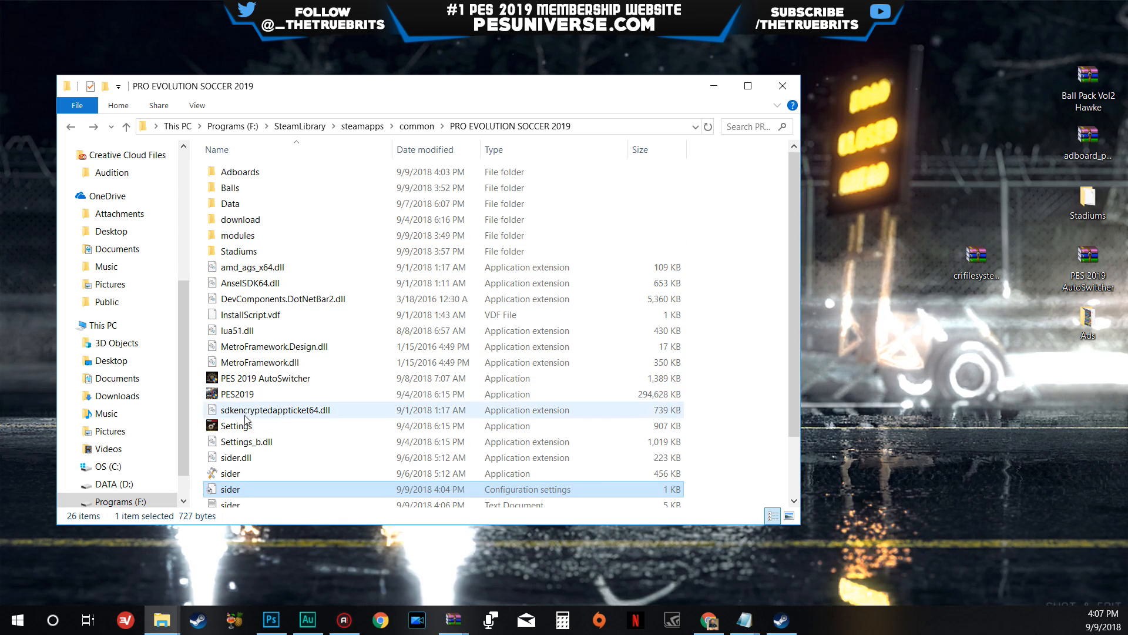
- Launch PES 2019 AutoSwitcher again from the PRO EVOLUTION SOCCER 2019 folder
click(227, 395)
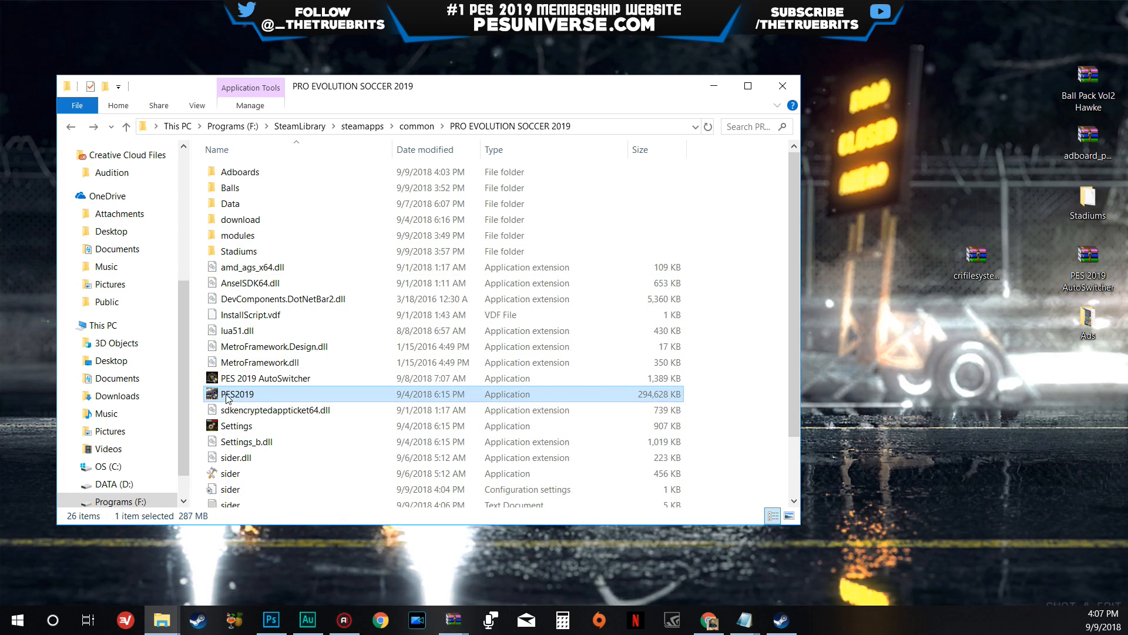
click(253, 378)
right_click(253, 378)
click(353, 244)
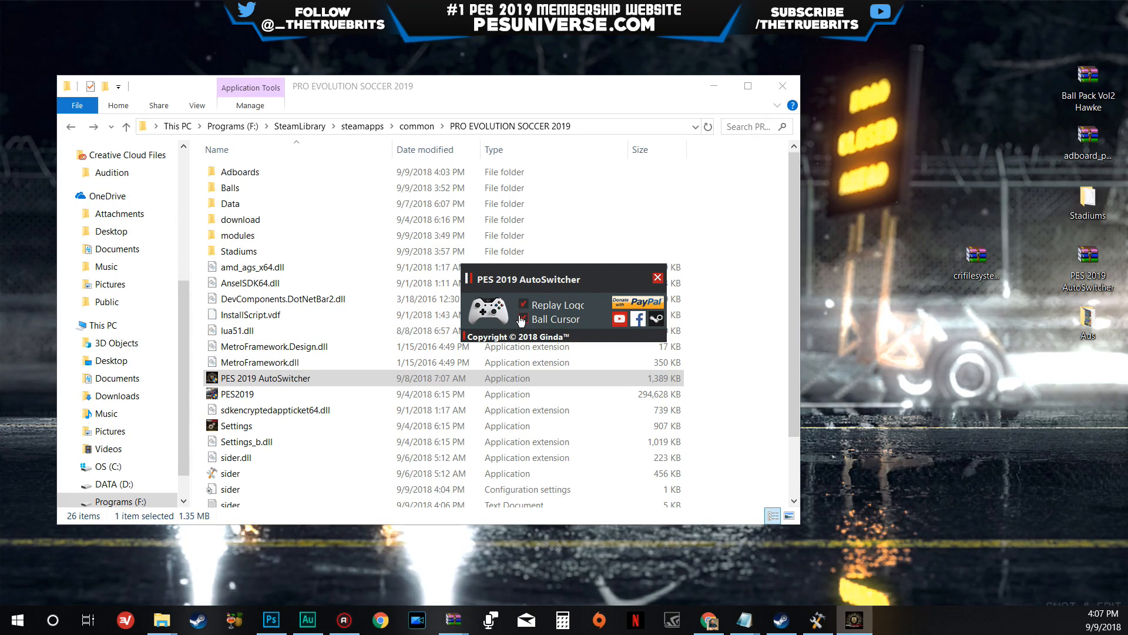
mouse_move(521, 321)
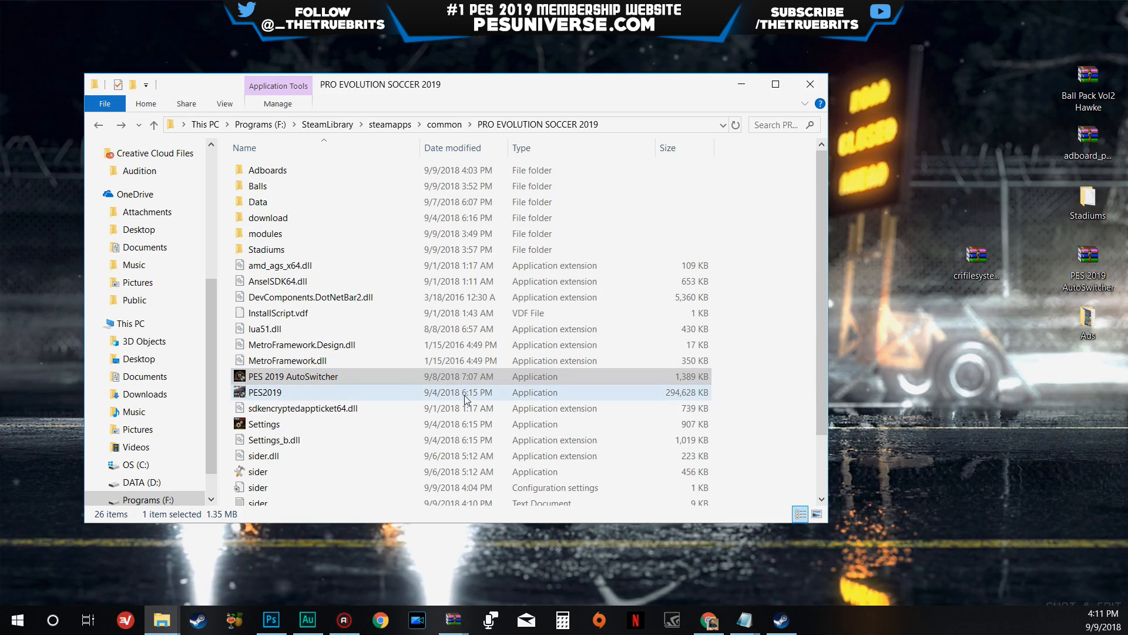
- Run the sider application as administrator, approve the permission request and place its window on the empty desktop area beside the game folder
click(447, 382)
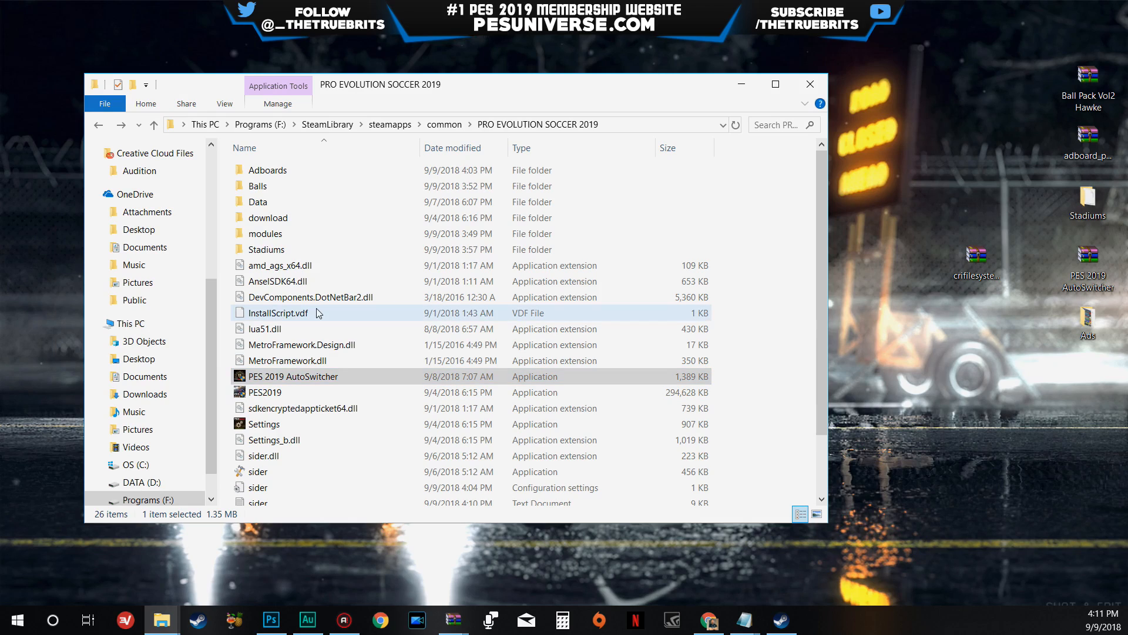
scroll(297, 448, down, 1)
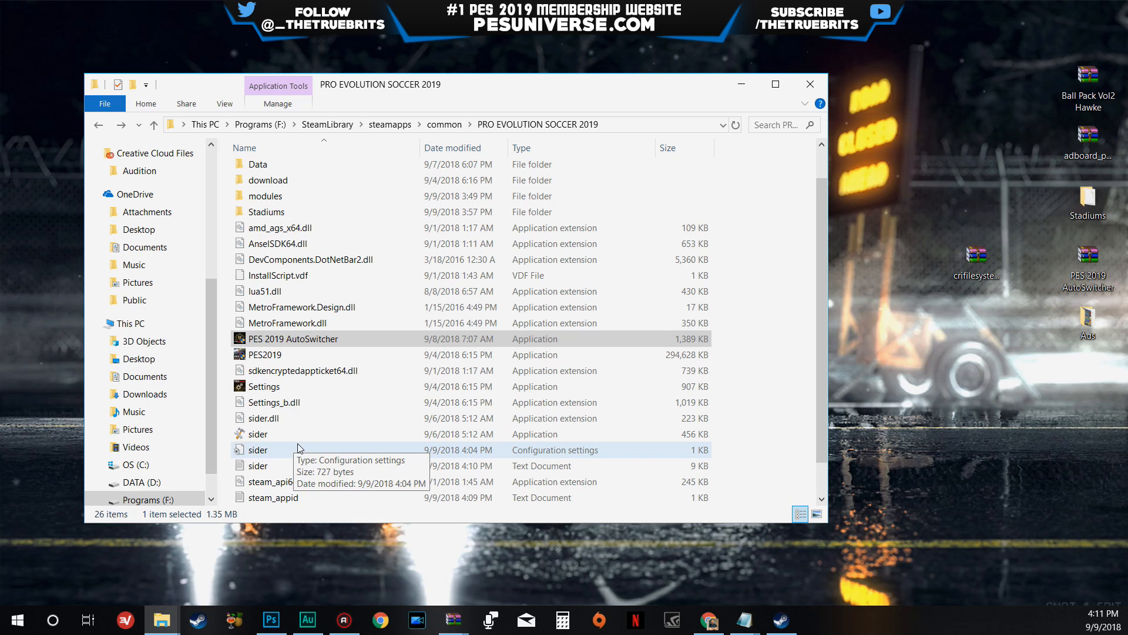
right_click(252, 435)
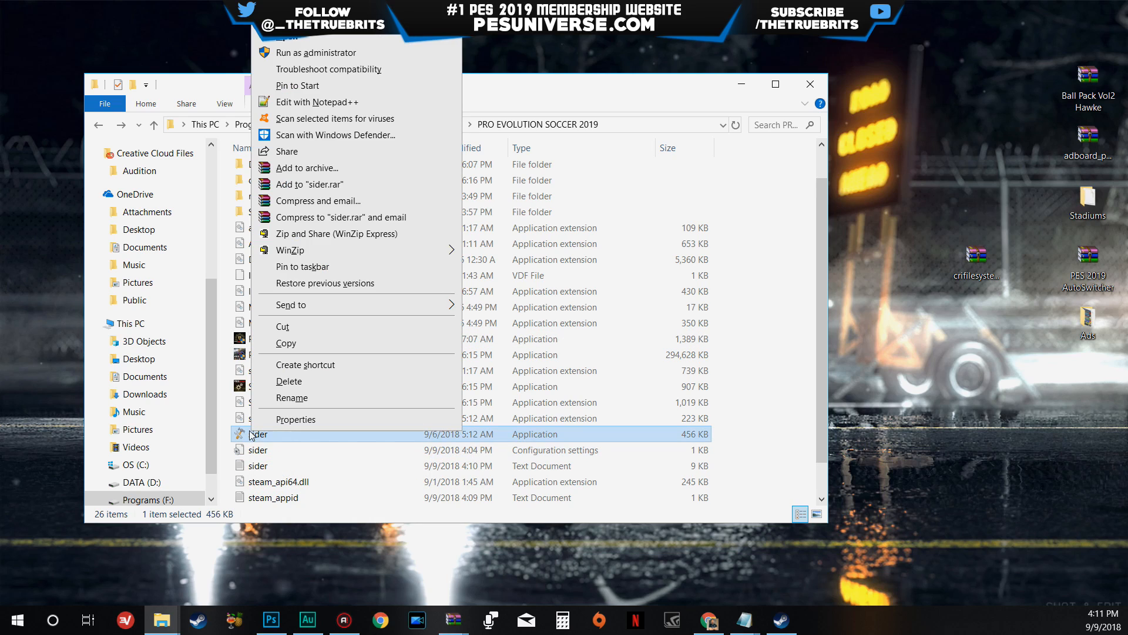
click(316, 52)
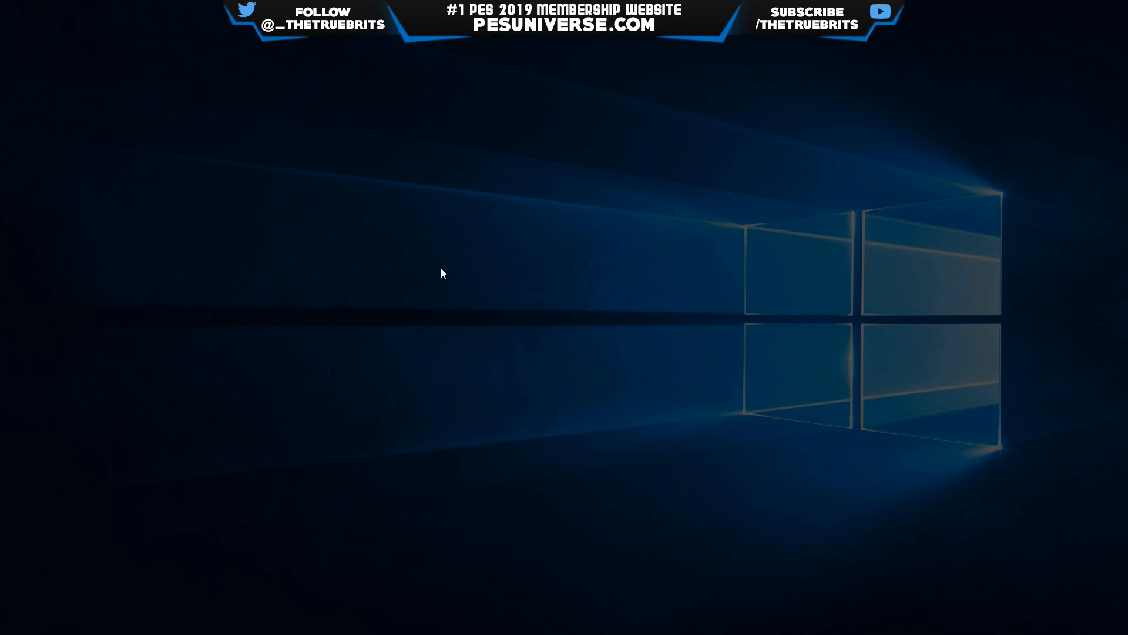
click(488, 415)
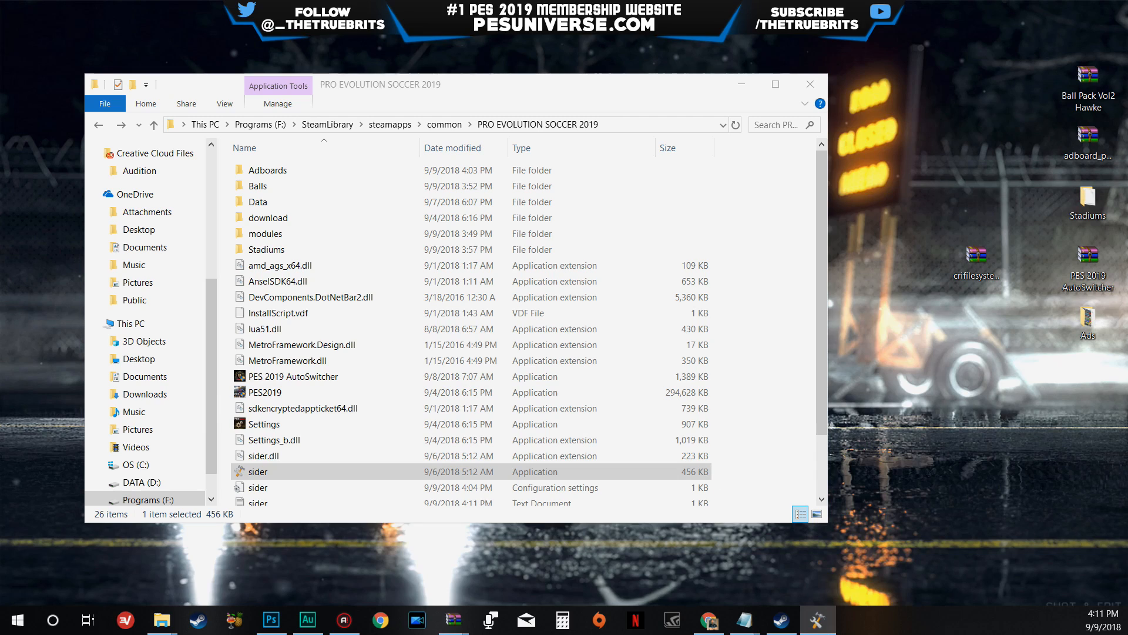
drag(0, 471, 910, 334)
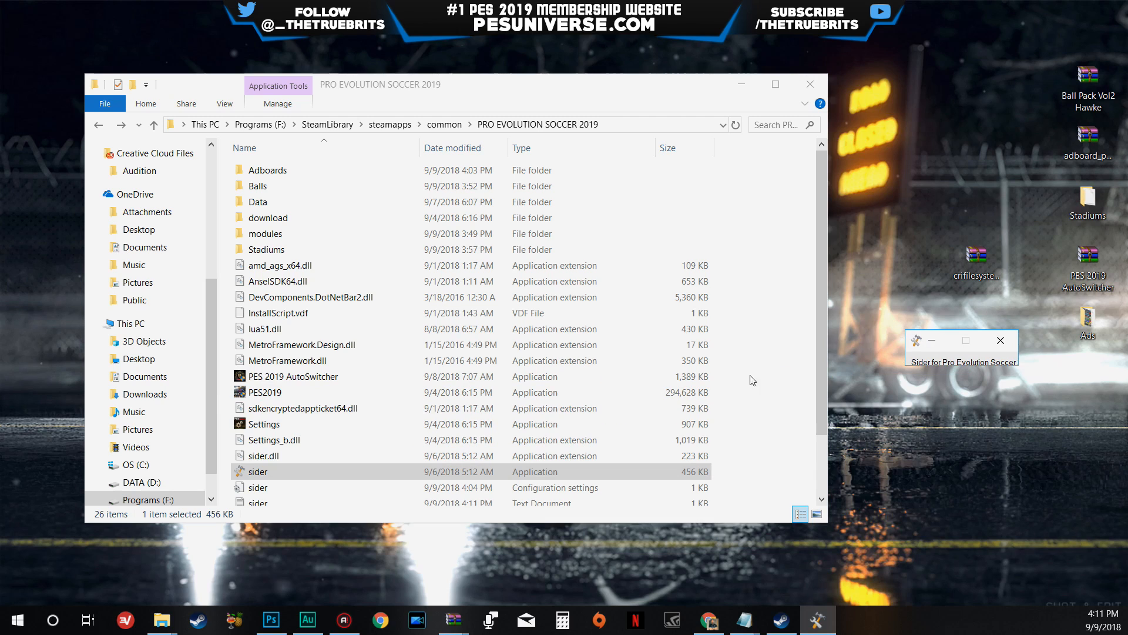
- Launch PES 2019 AutoSwitcher alongside Sider and approve the Windows permission request
click(273, 377)
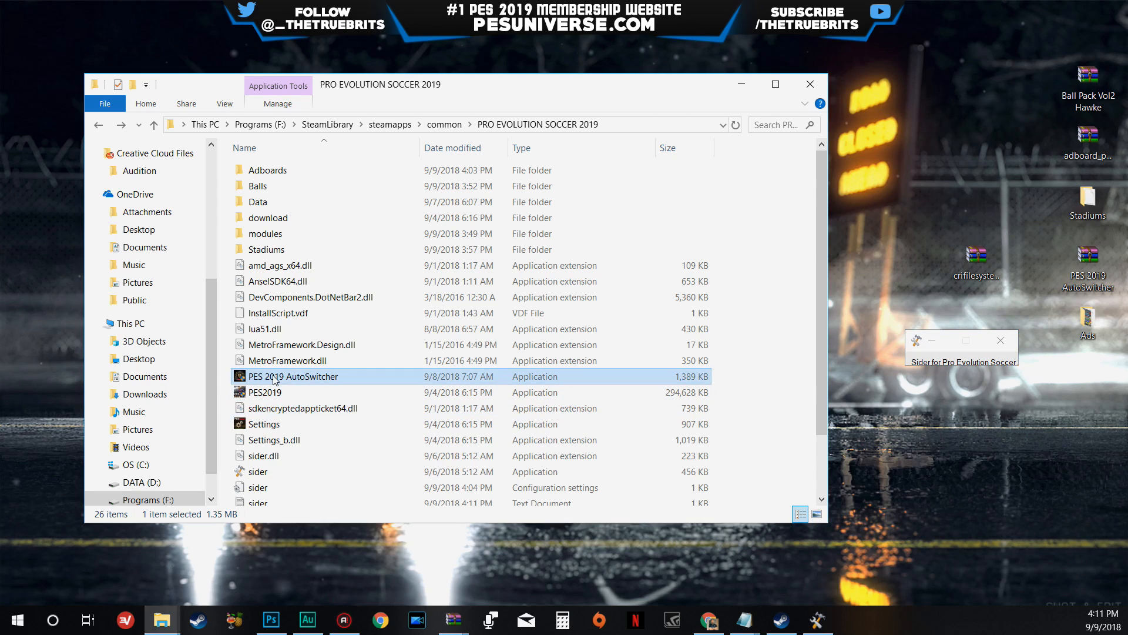
double_click(273, 378)
click(506, 414)
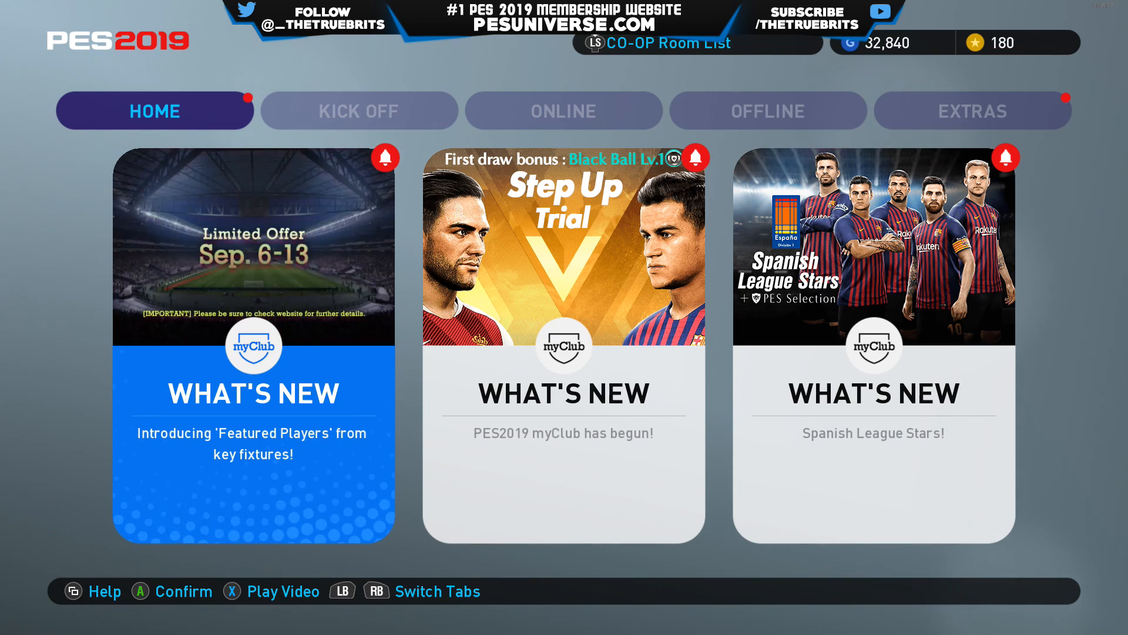
- Start an Exhibition Match from the game's Kick Off modes and choose the Premier League for the home team
key(e)
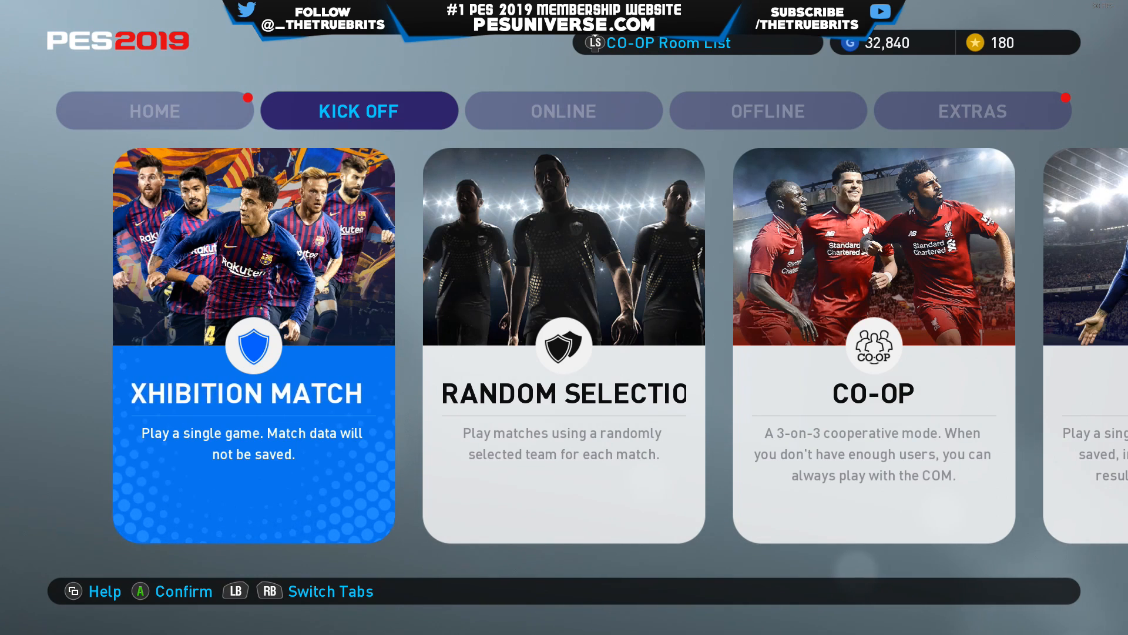
key(Return)
key(Return)
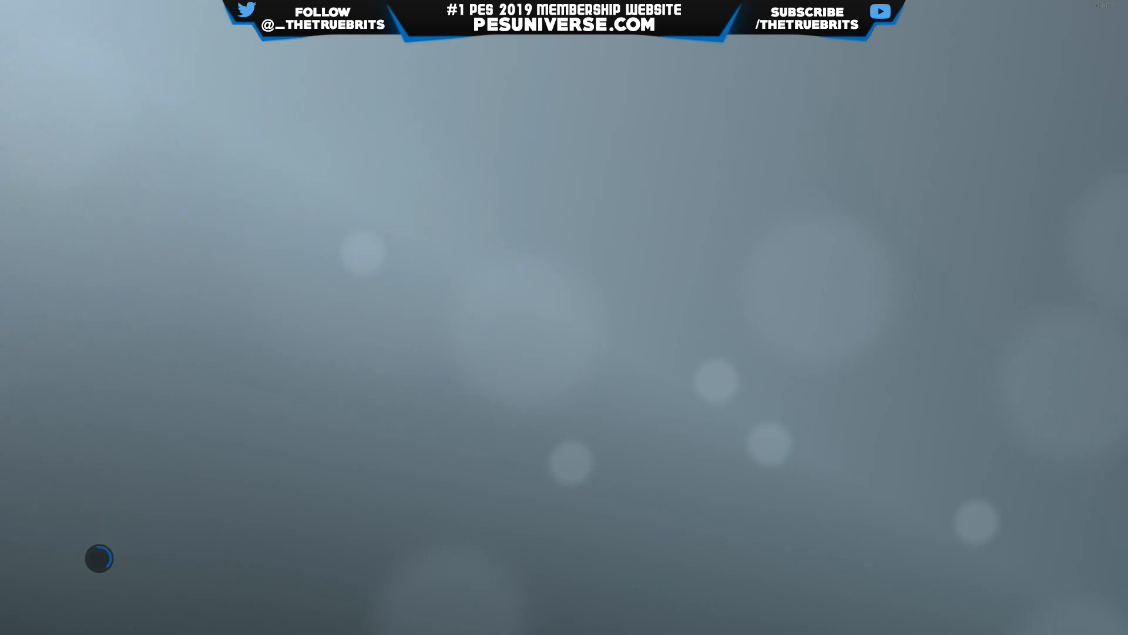
key(Return)
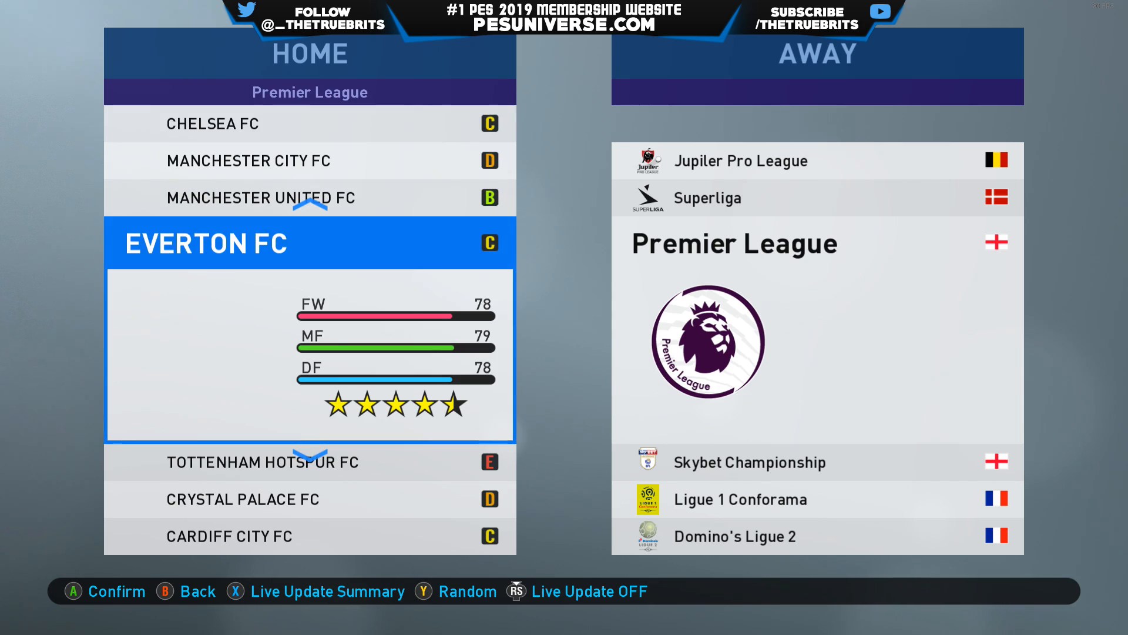
- Choose Chelsea FC as the home team and Arsenal from the Premier League as the away team
key(Up)
key(Up)
key(Up)
key(Return)
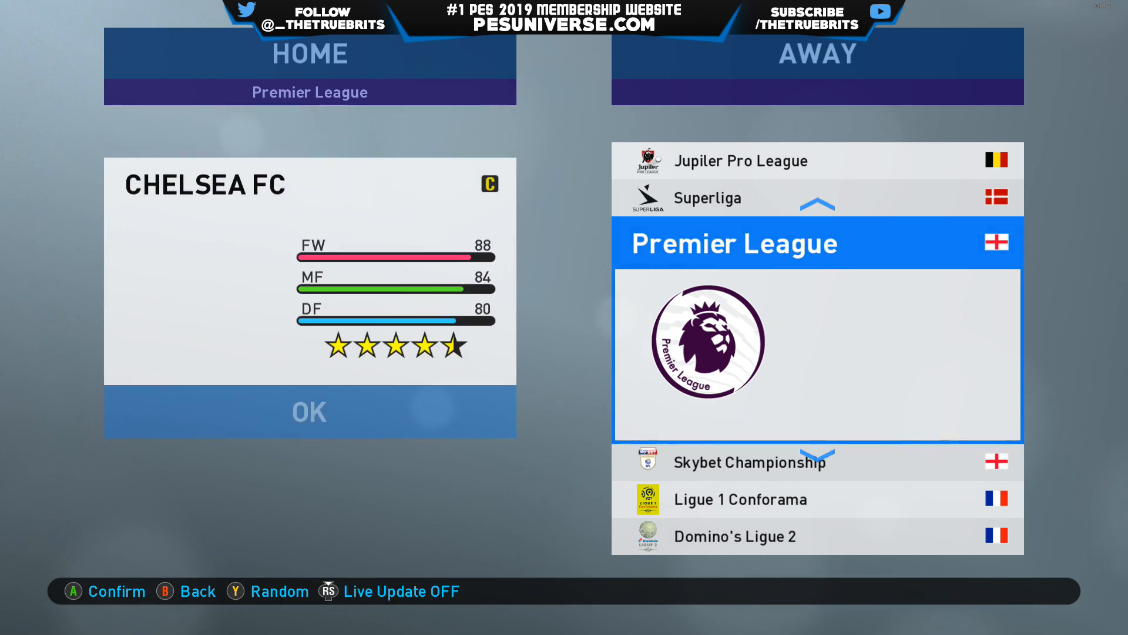
key(Return)
key(Return)
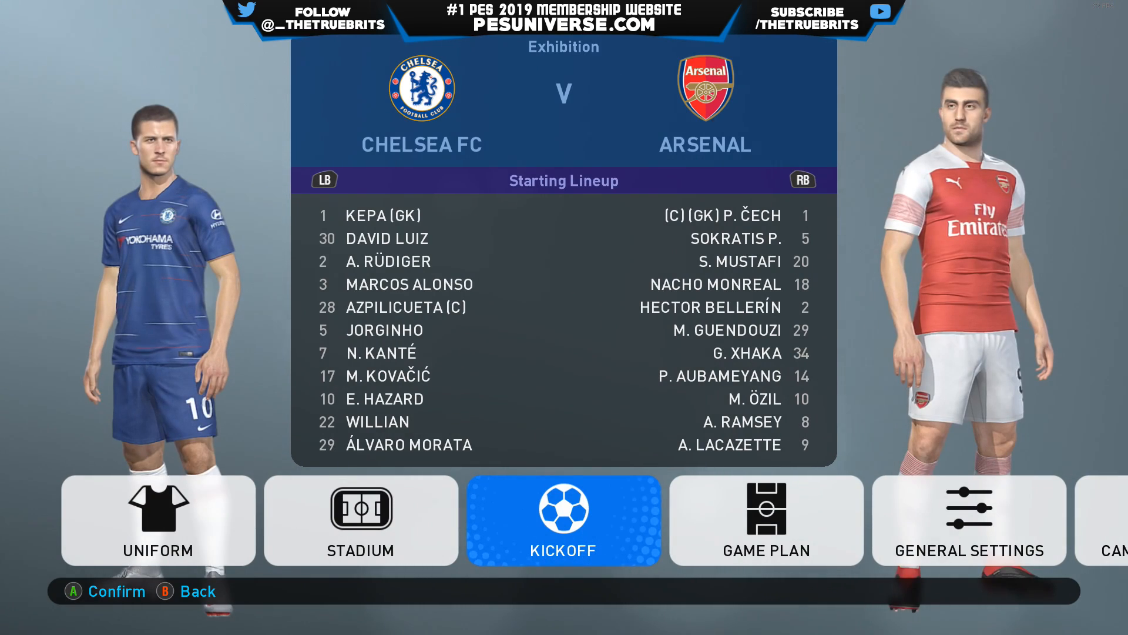
- Set the match stadium to Stade de France, preview the Night time option and close the stadium settings
key(Left)
key(Return)
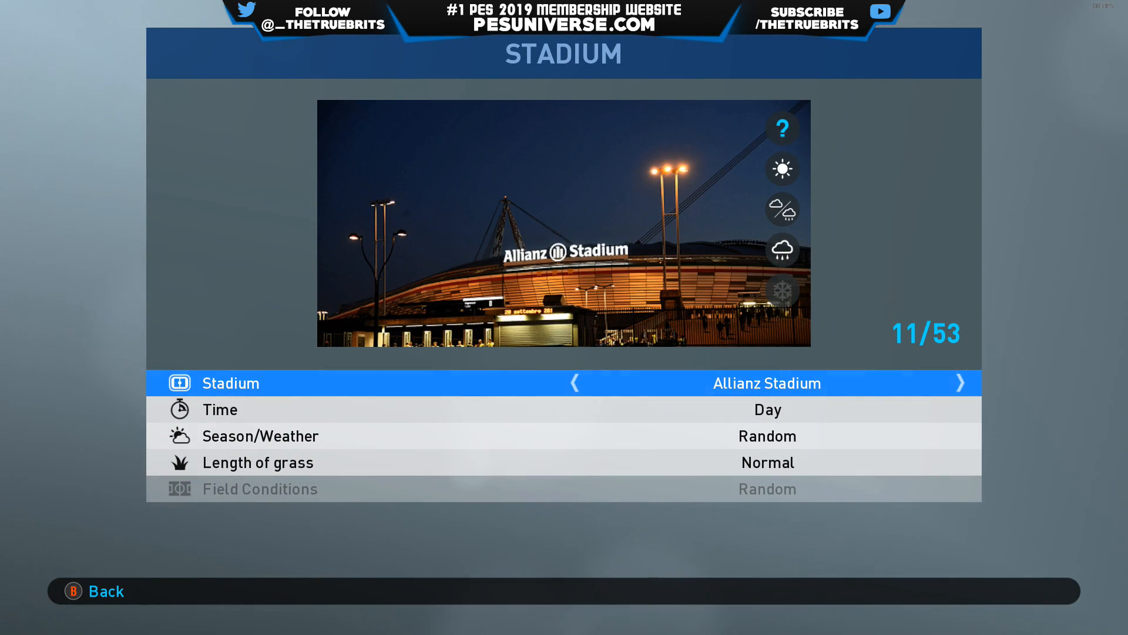
key(Left)
key(Right)
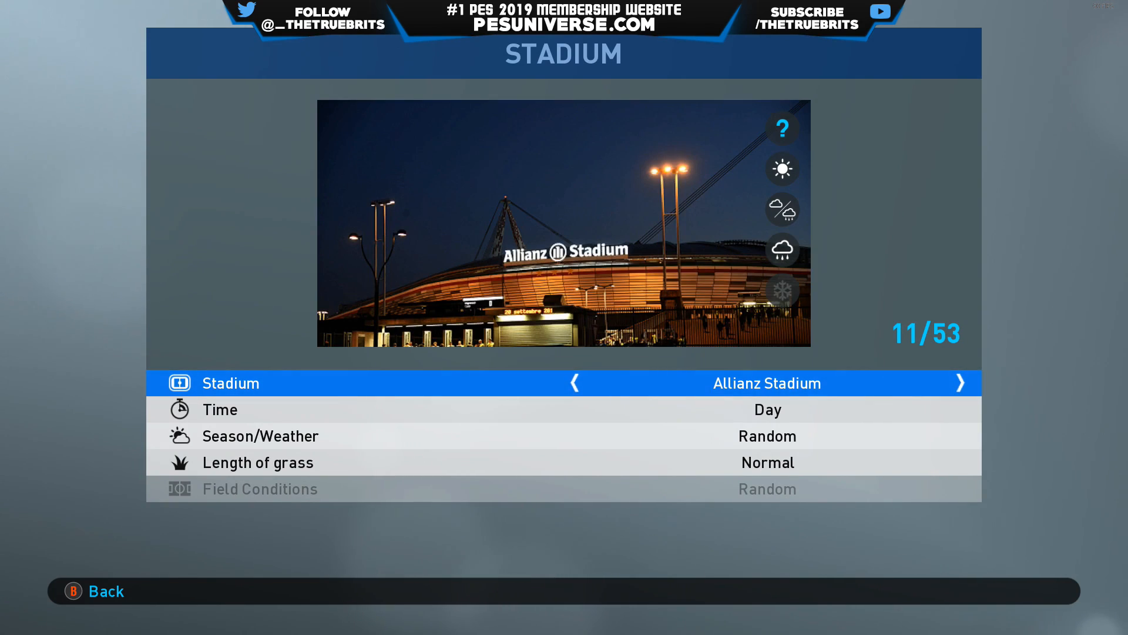
key(Right)
key(Right)
key(Right)
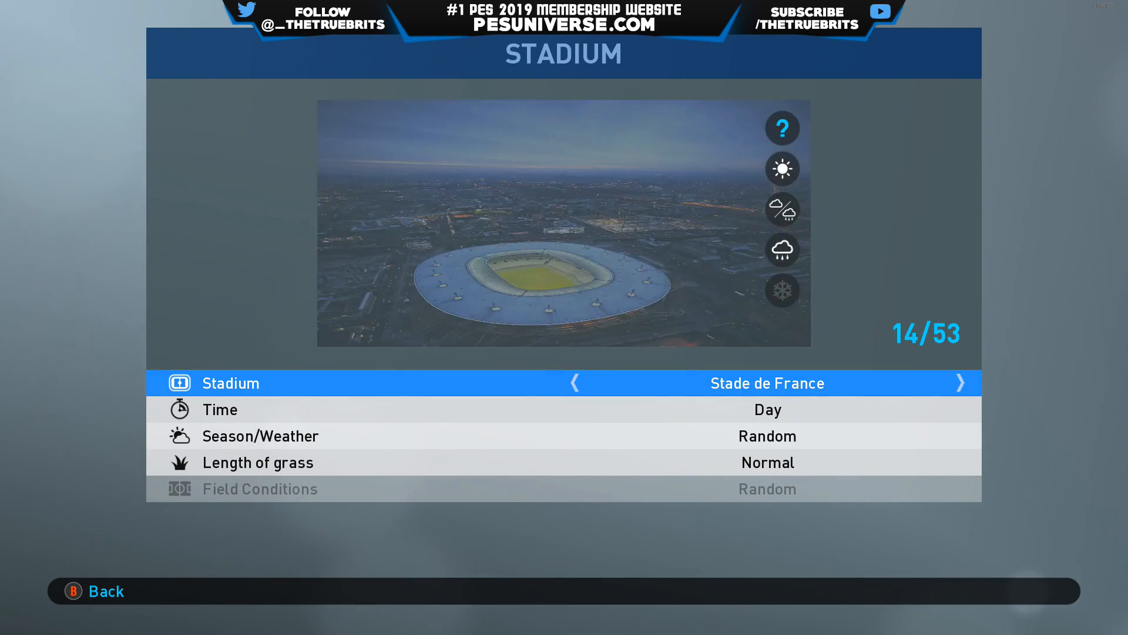
key(Right)
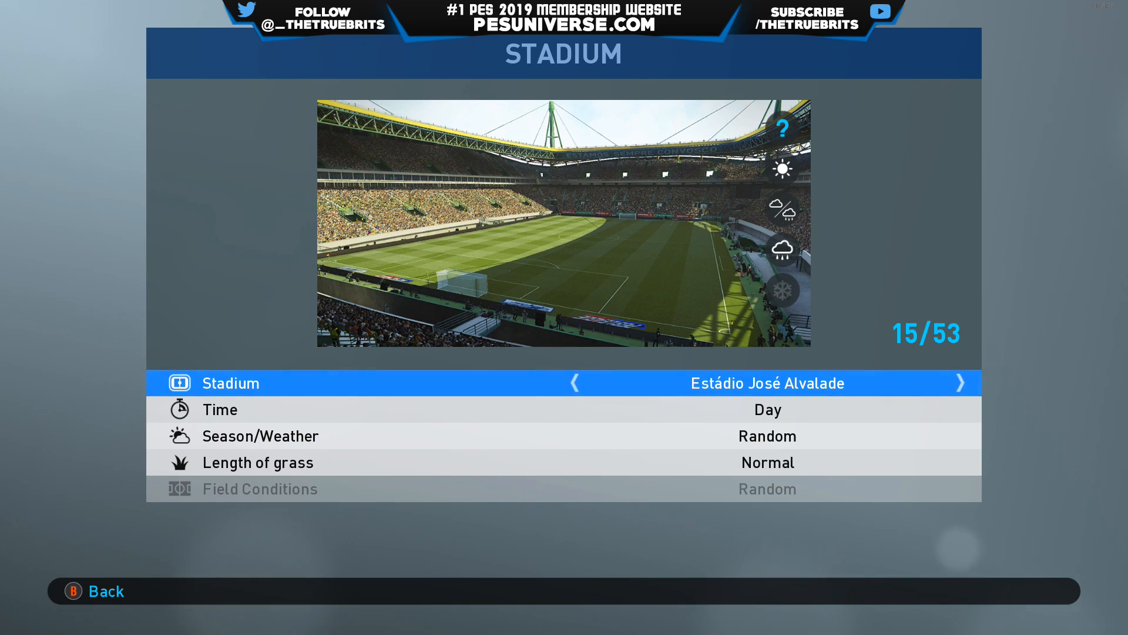
key(Left)
key(Down)
key(Right)
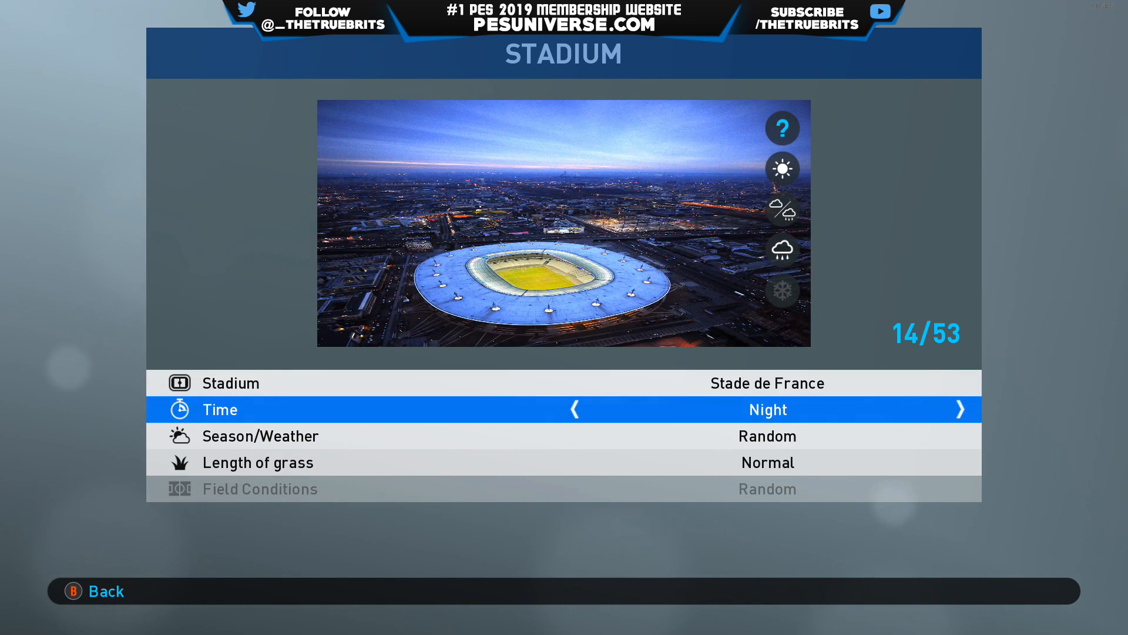
key(Left)
key(Escape)
- Examine the installed ball pack in the Ball Type setting of General Settings, paging forward from MERLIN Premier League
key(Right)
key(Right)
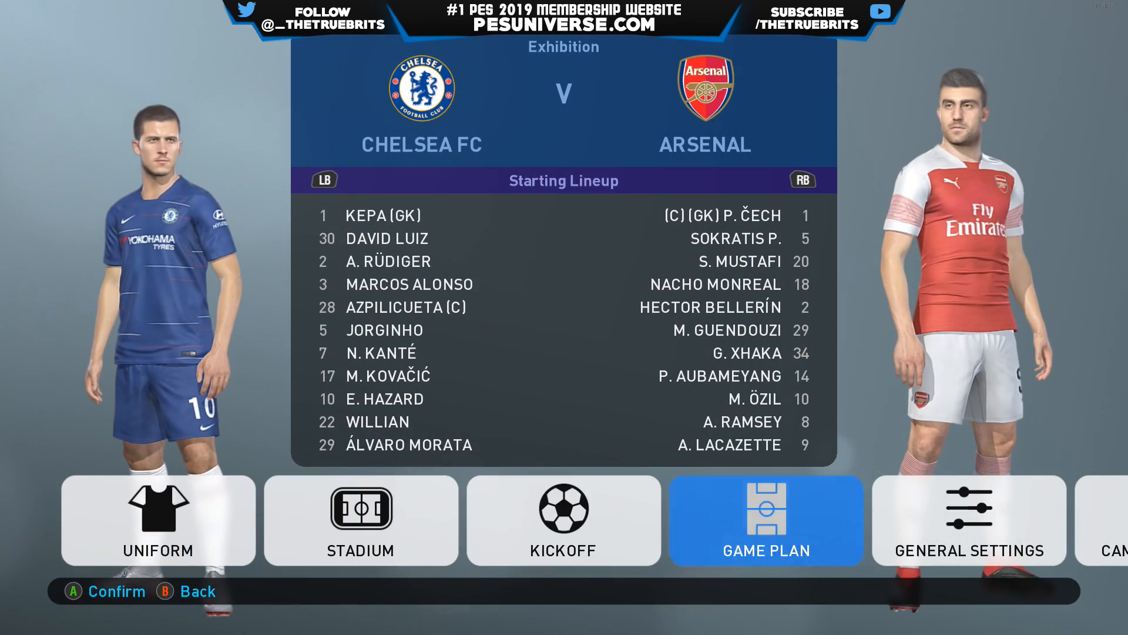
key(Right)
key(Right)
key(Left)
key(Return)
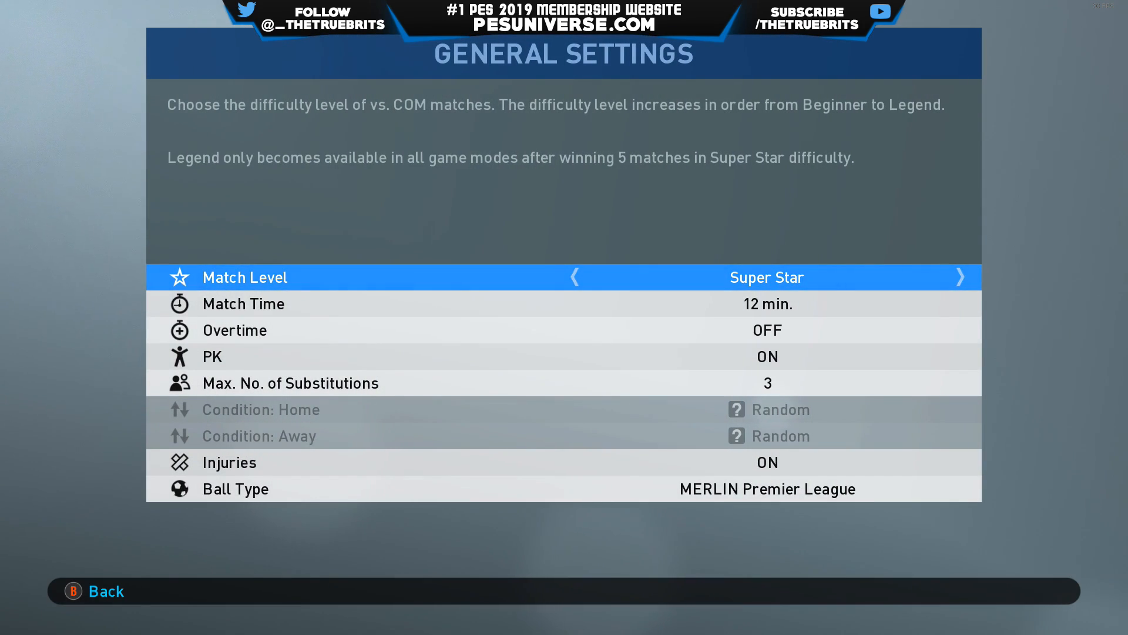
key(Up)
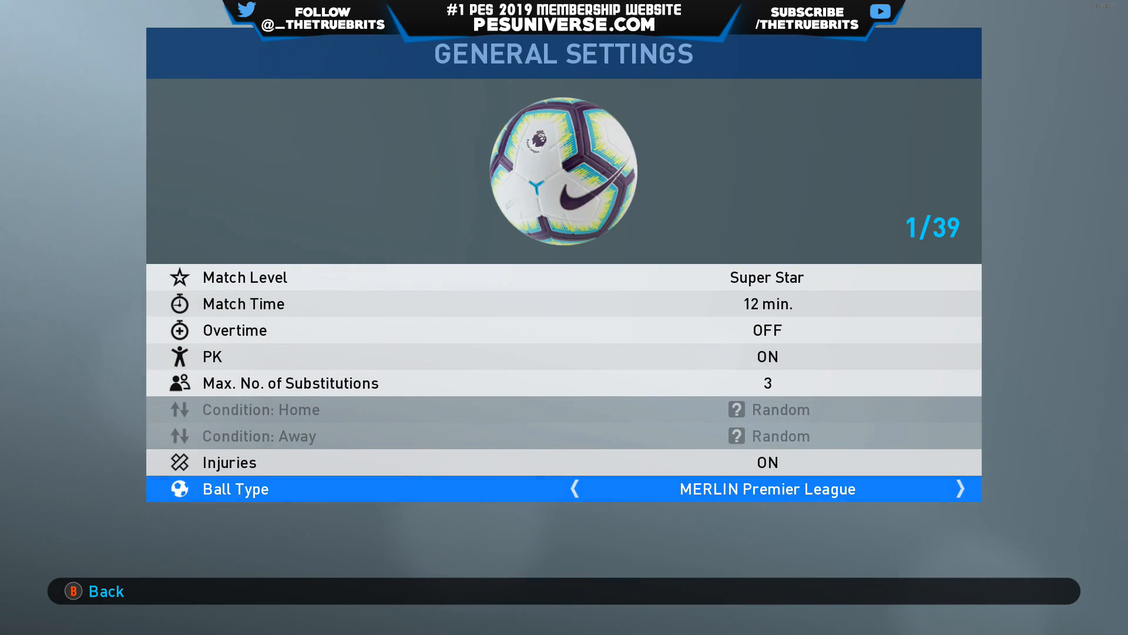
key(Right)
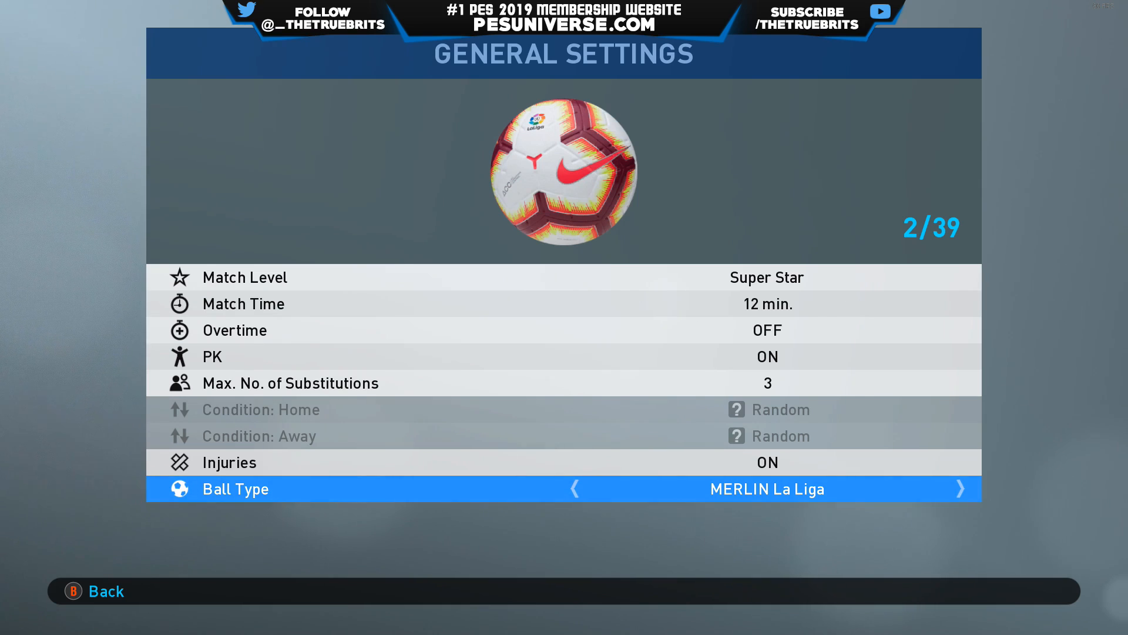
key(Right)
key(Right)
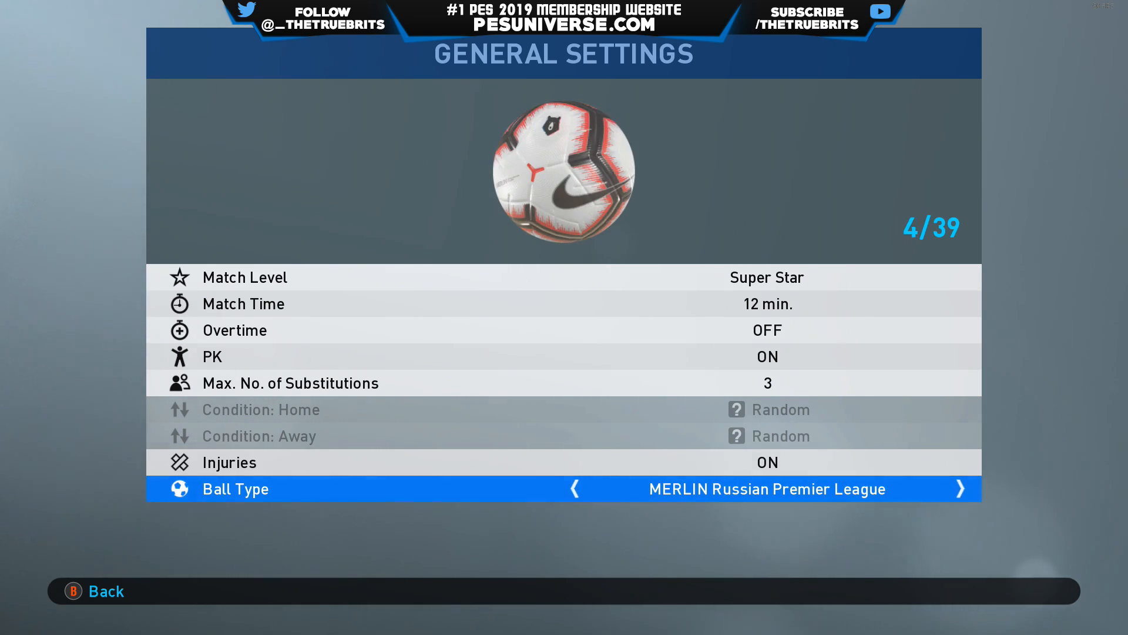
key(Right)
key(Right)
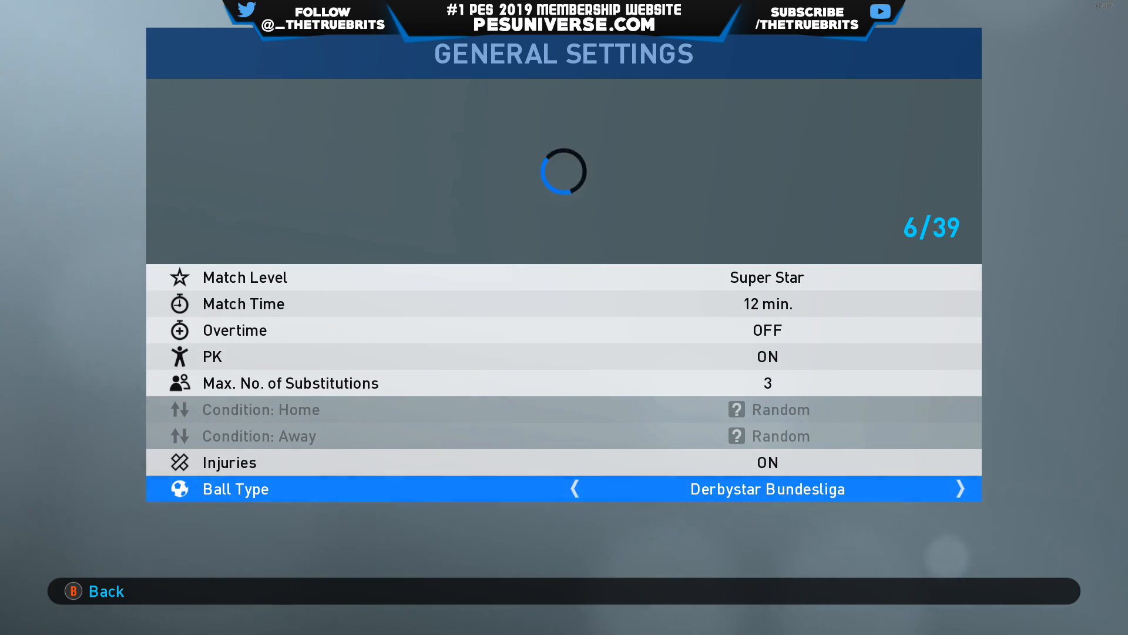
key(Right)
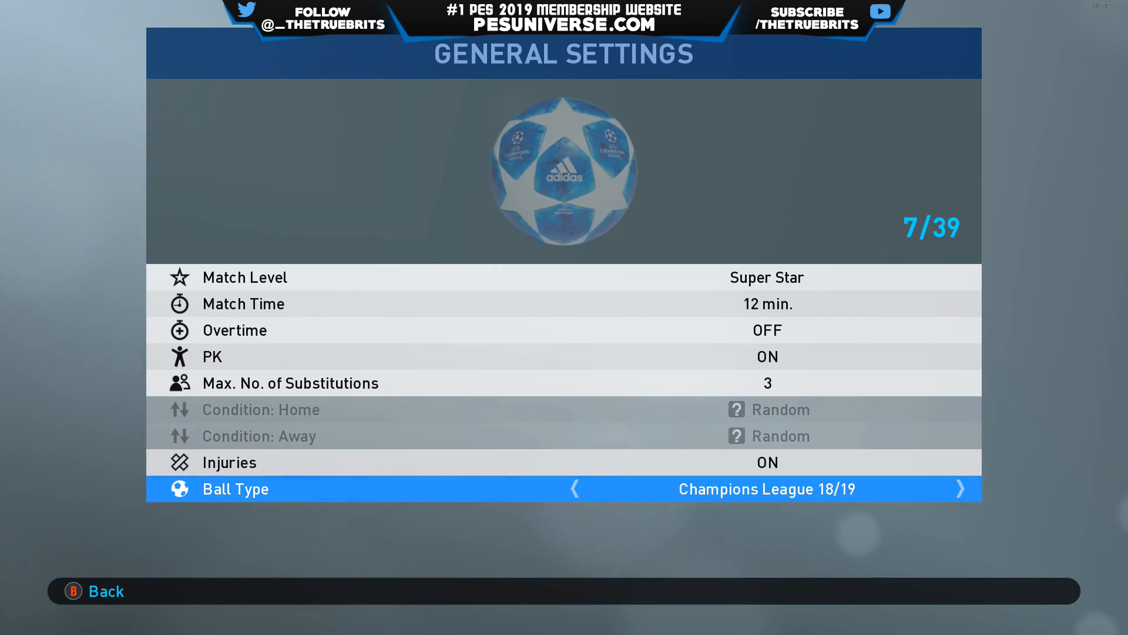
key(Right)
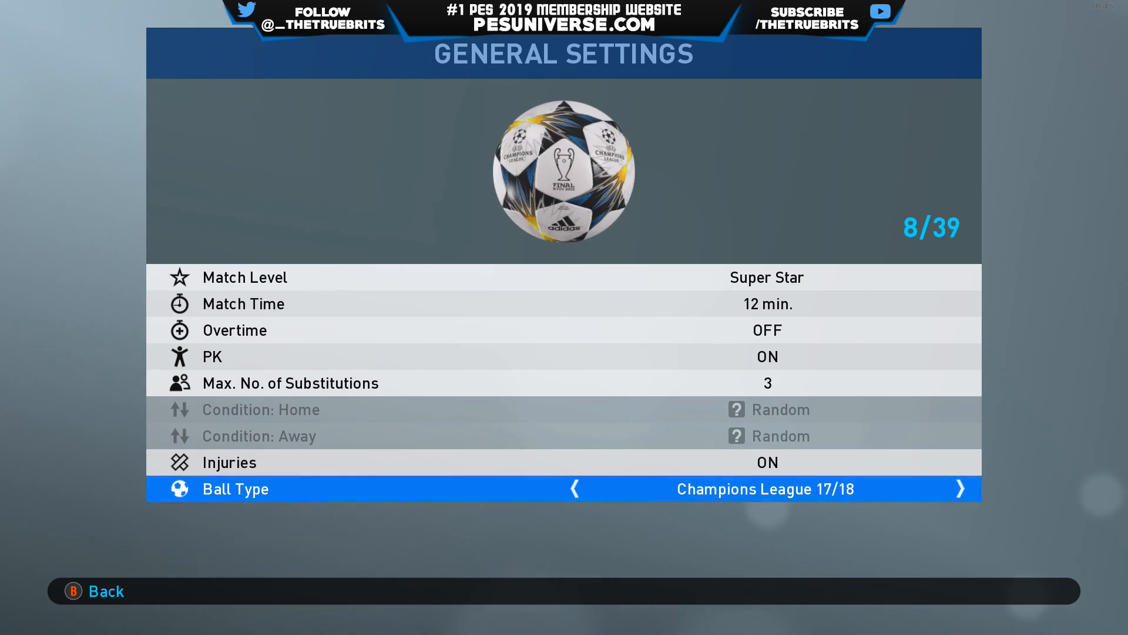
key(Right)
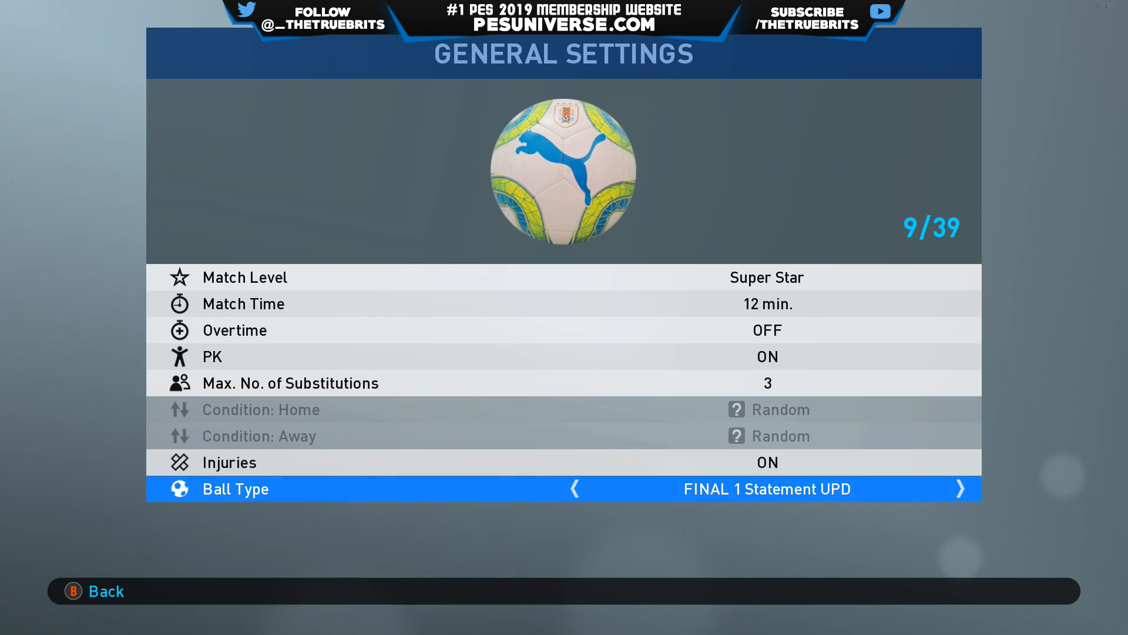
key(Right)
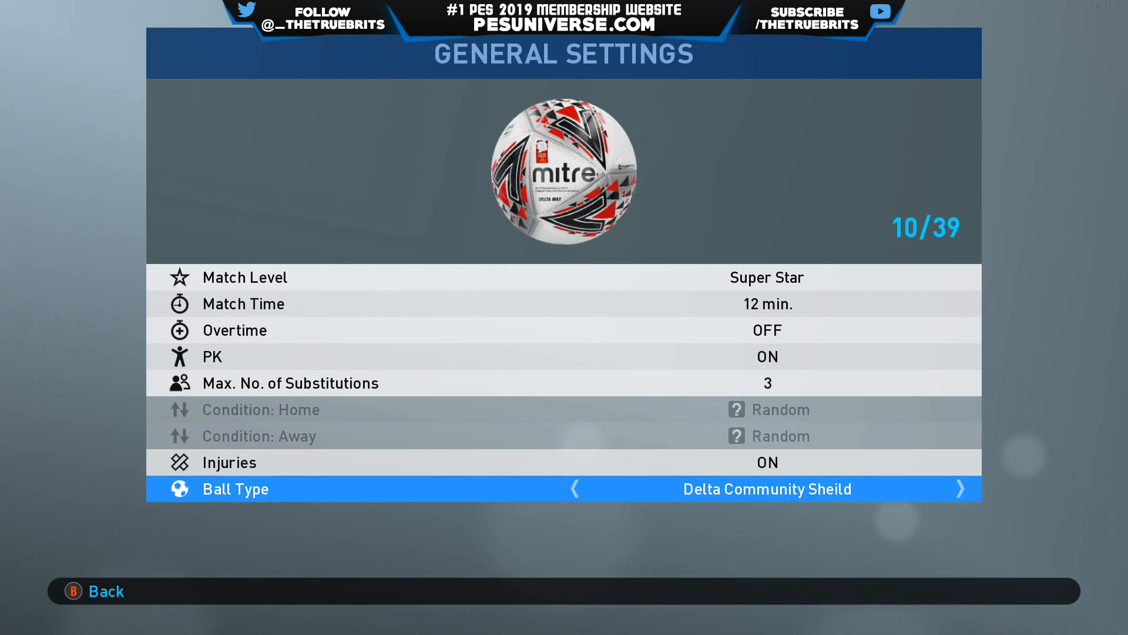
key(Right)
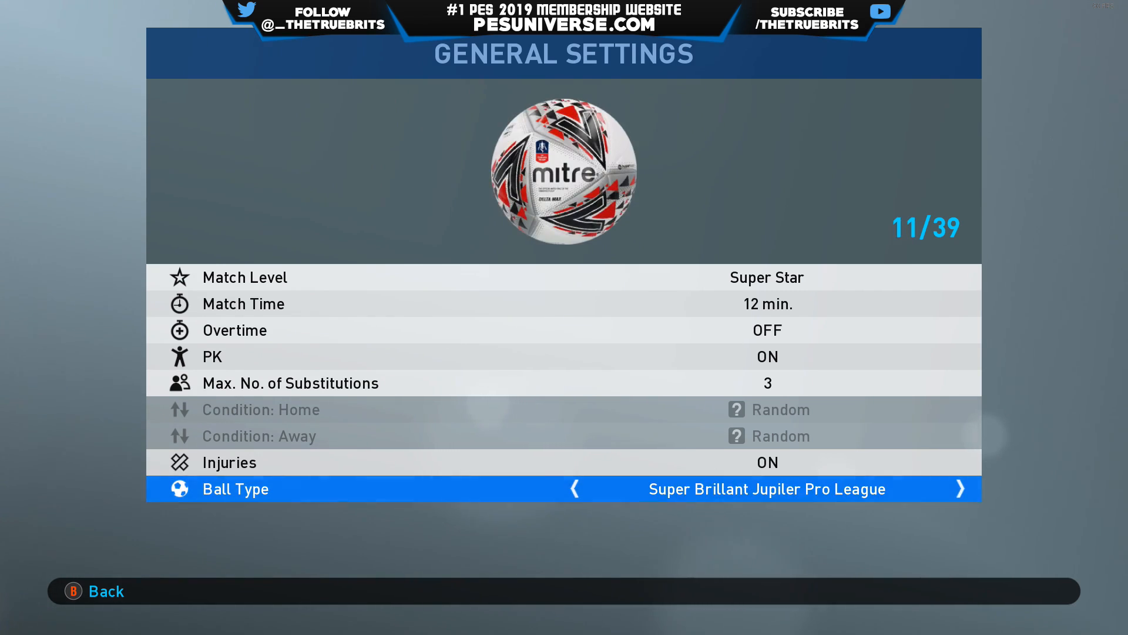
key(Right)
key(Right)
- Set the Ball Type back to MERLIN Premier League and close the General Settings
key(Left)
key(Left)
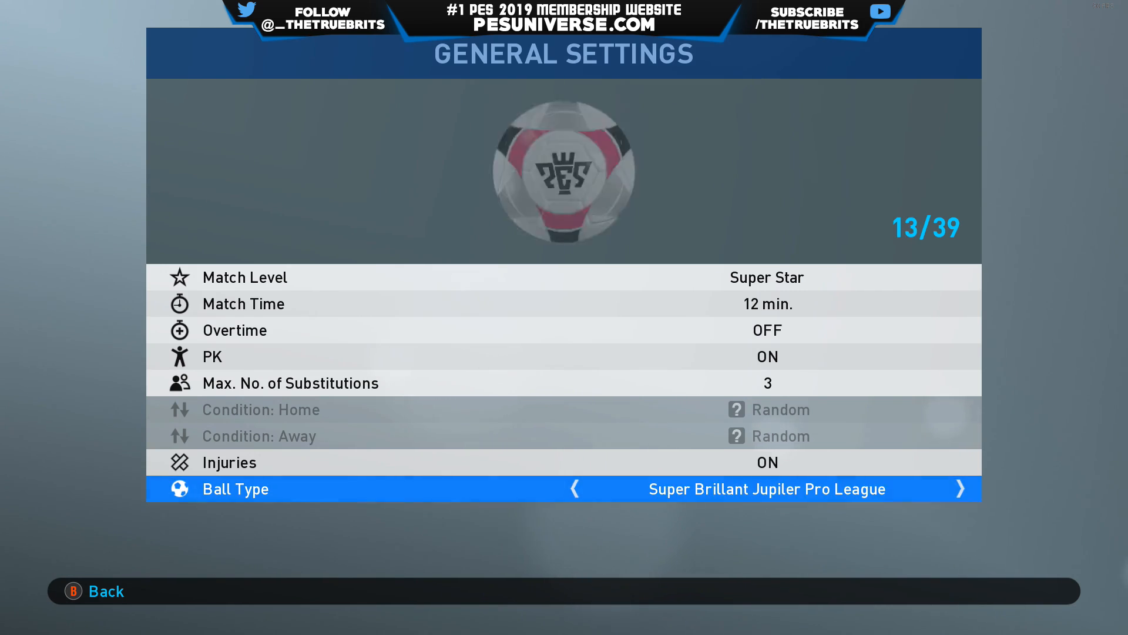
key(Left)
key(Left)
key(Left)
key(Left)
key(Left)
key(Left)
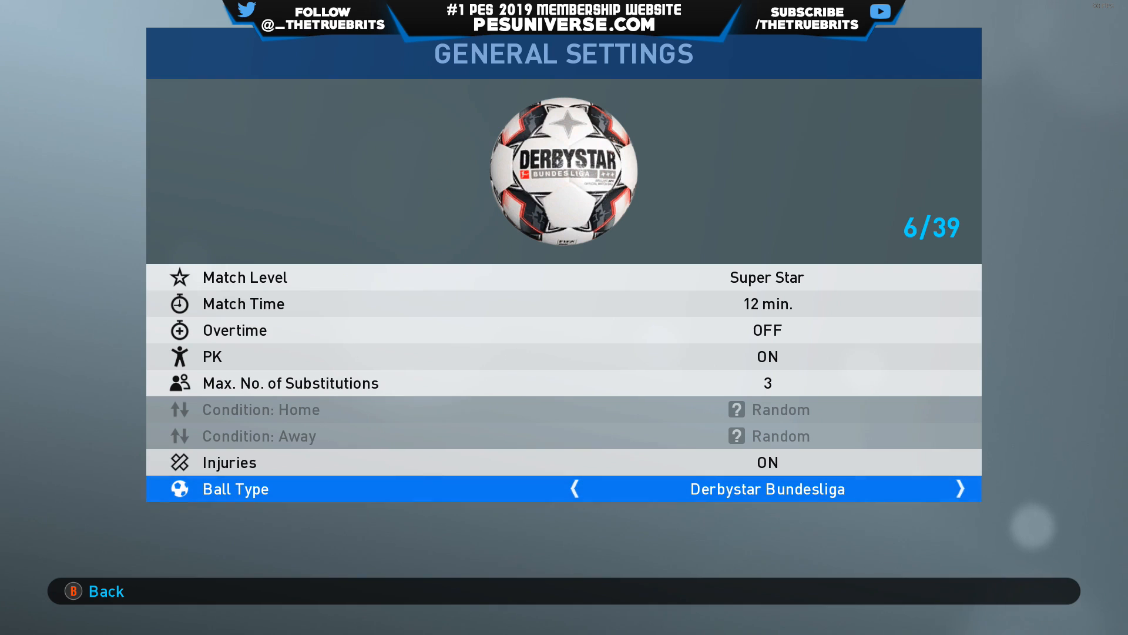
key(Left)
key(Left)
key(Left)
key(Left)
key(Left)
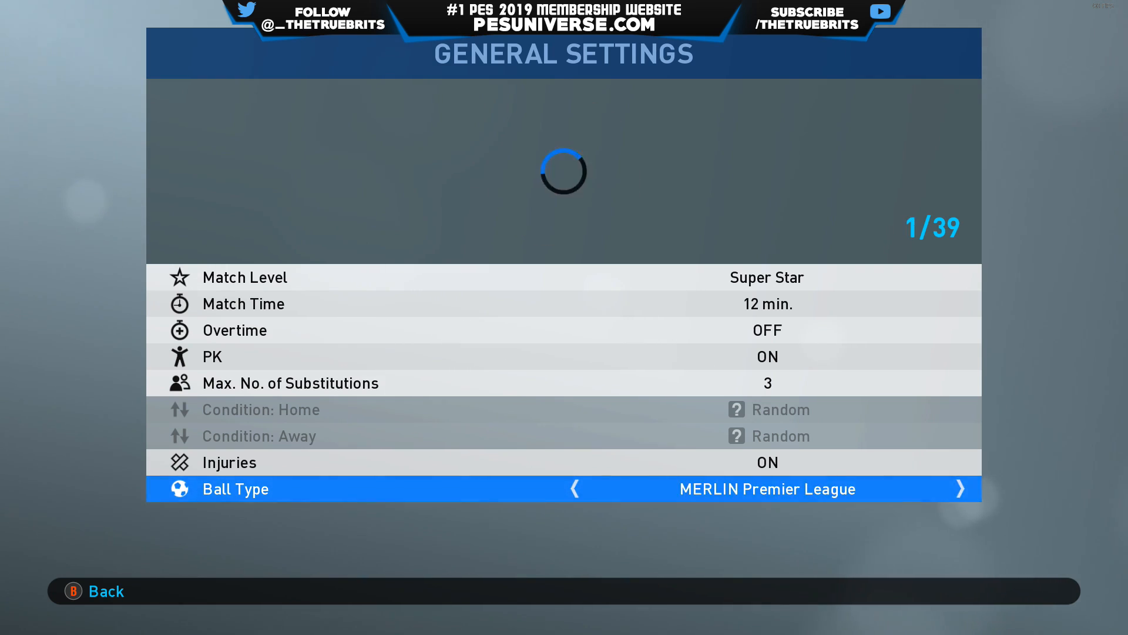
key(Escape)
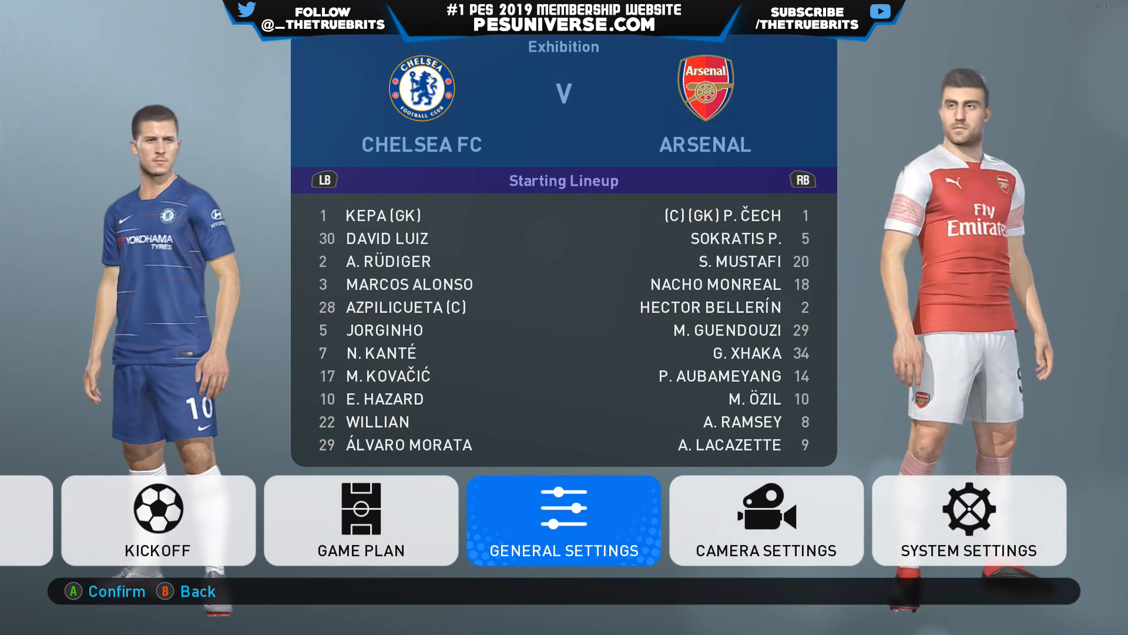
- Kick off the Chelsea FC v Arsenal exhibition match
key(Left)
key(Left)
key(Left)
key(Left)
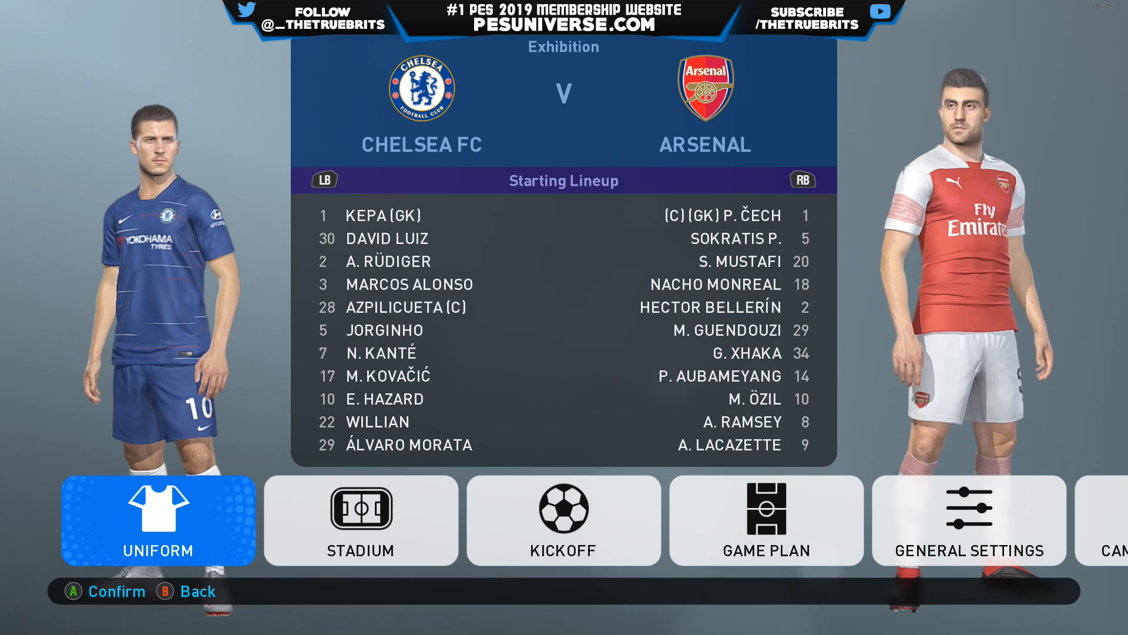
key(Right)
key(Right)
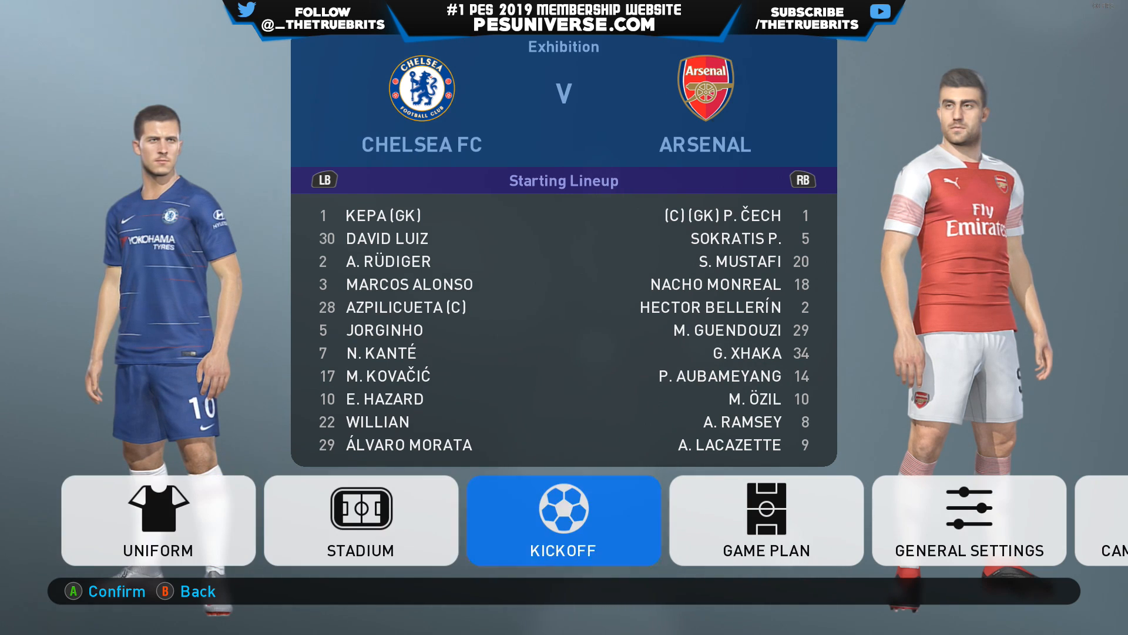
key(Return)
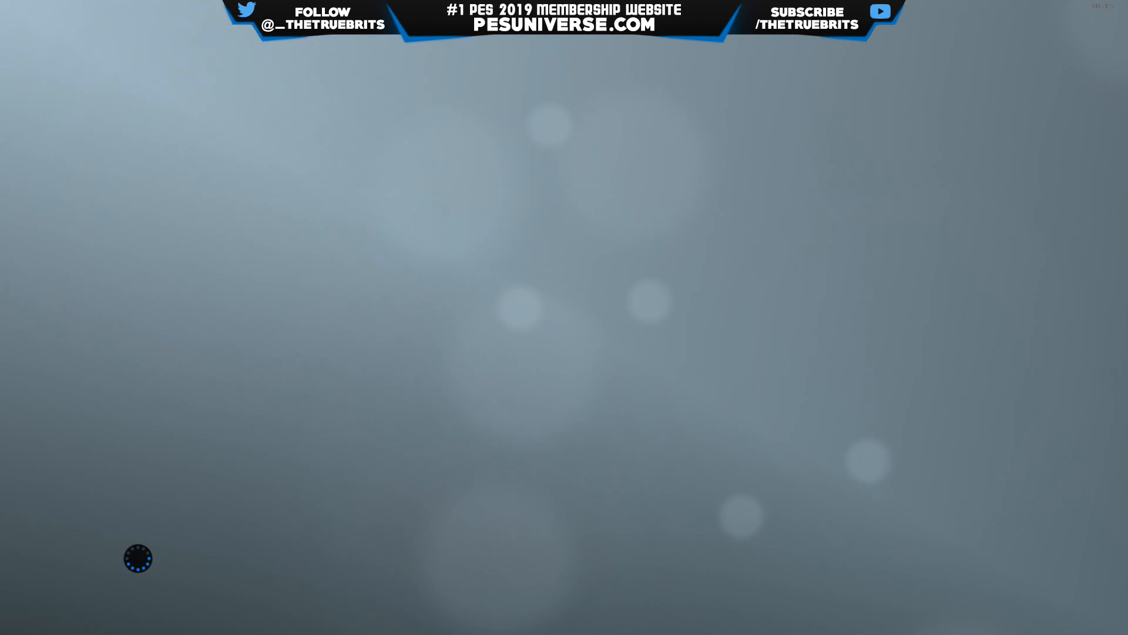